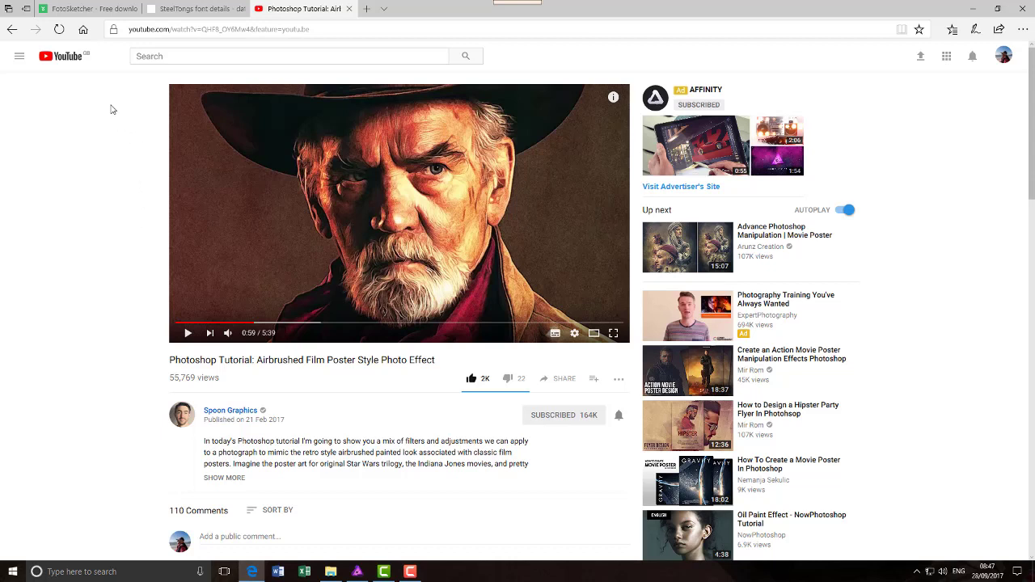
Step: Switch to the FotoSketcher download page on Download.com
click(93, 13)
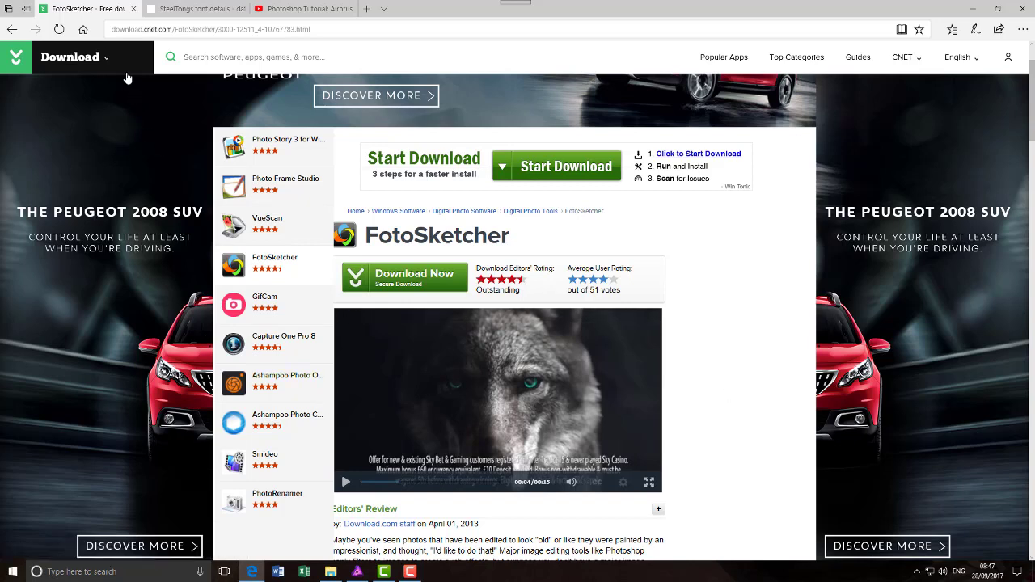
Step: Switch to the SteelTongs font details page with its sample text and character map
click(205, 10)
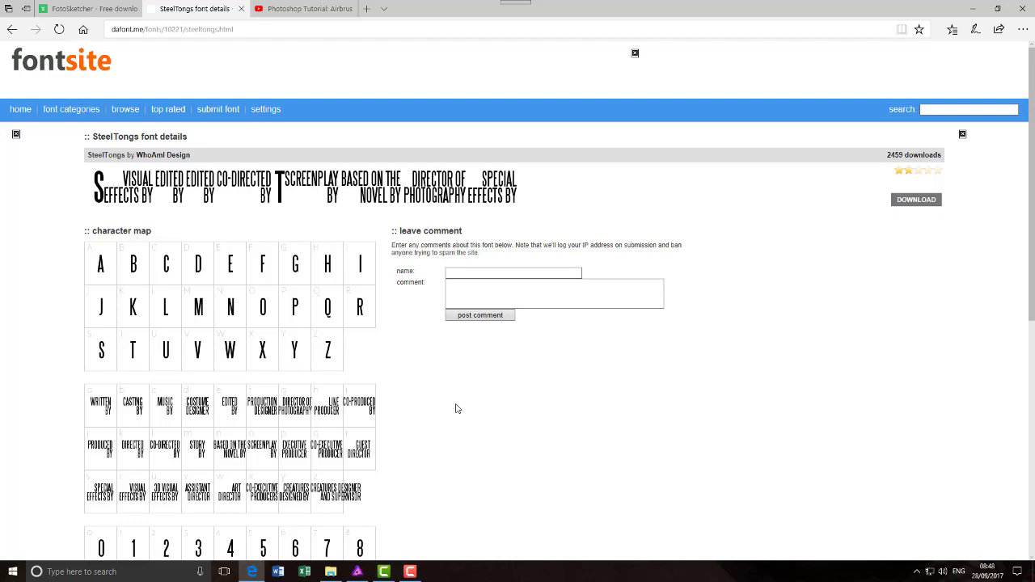
Step: Scroll through the SteelTongs character map, then bring the True Brit poster in Affinity Photo forward
scroll(456, 408, down, 2)
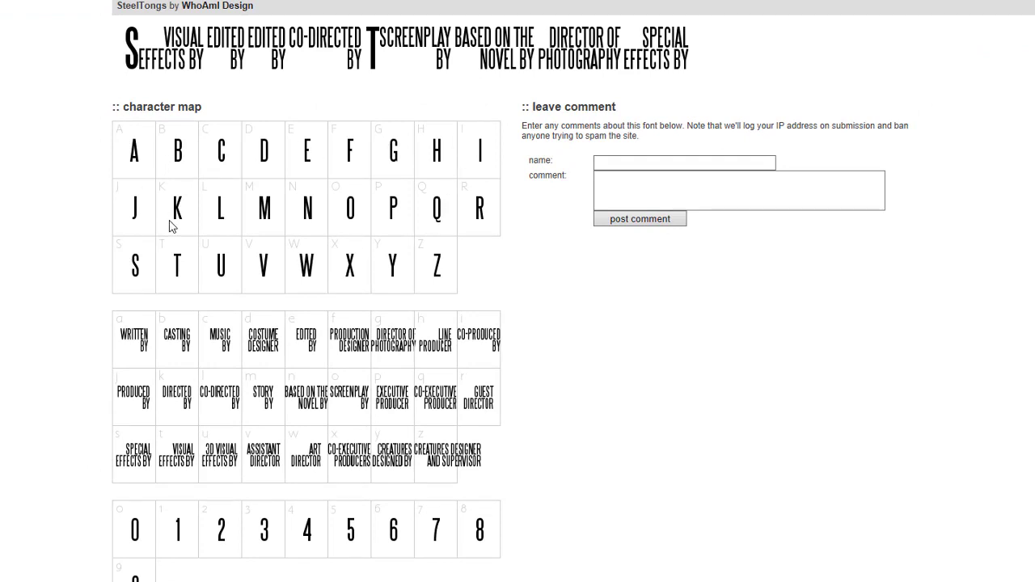
scroll(275, 223, down, 3)
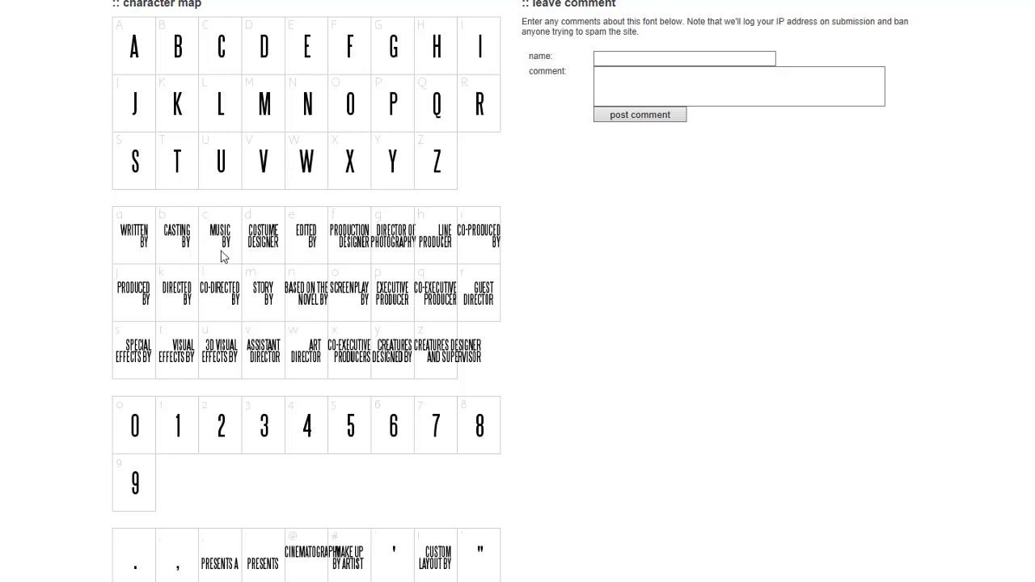
scroll(289, 291, down, 3)
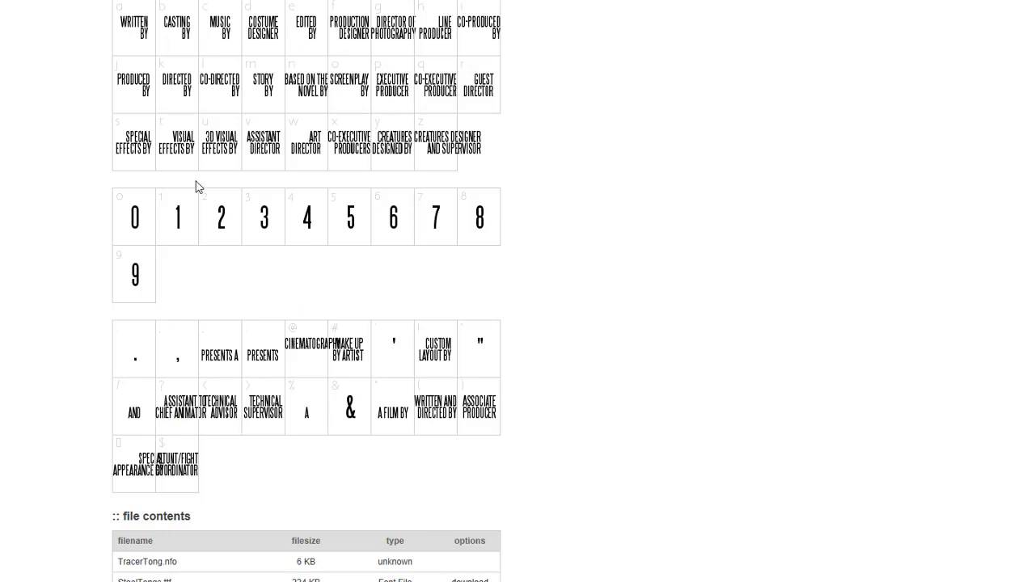
scroll(265, 415, up, 5)
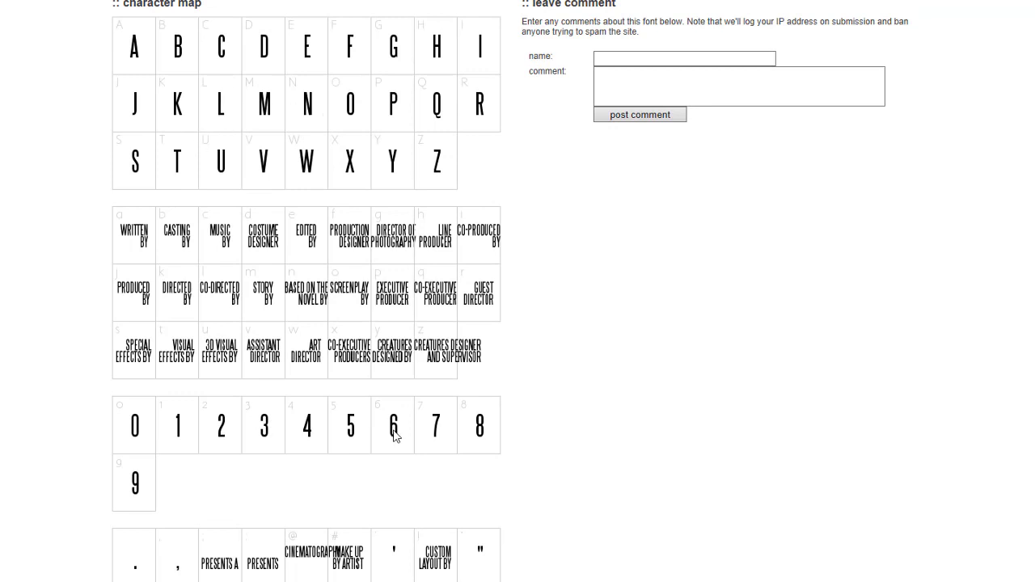
scroll(396, 431, up, 3)
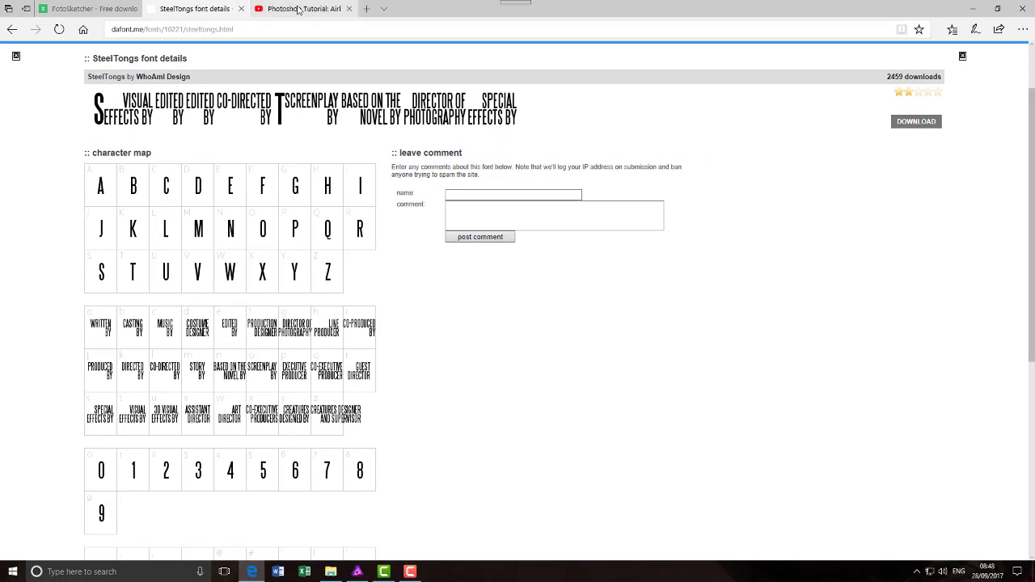
click(298, 9)
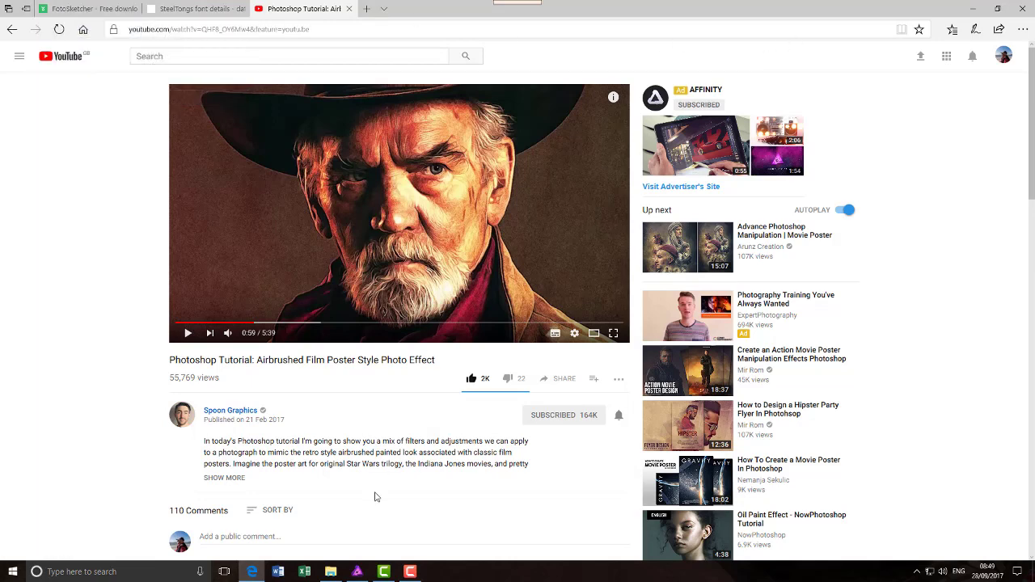
click(357, 572)
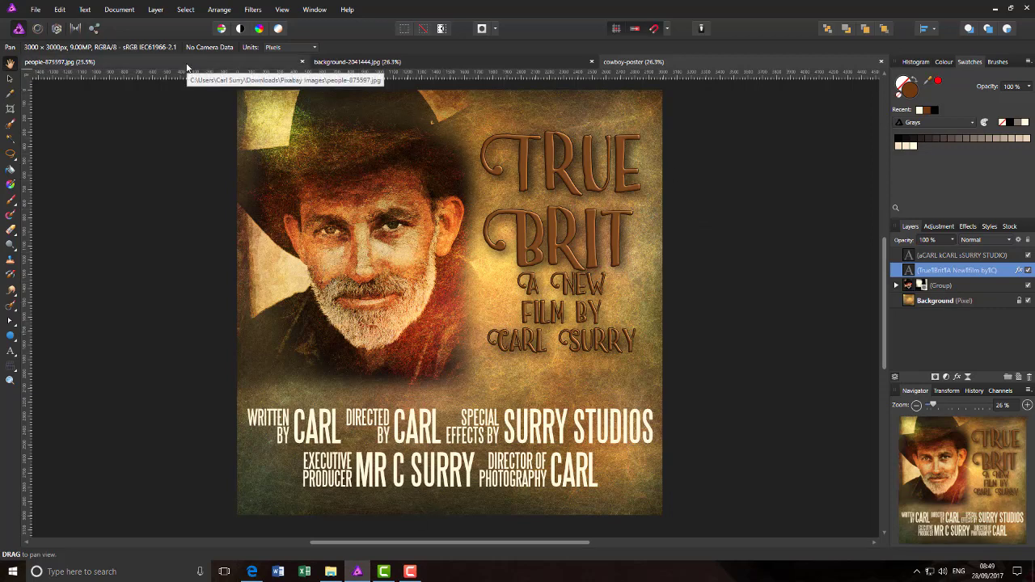
Step: Check people-875597.jpg and background-2041444.jpg, return to the cowboy poster, and minimize Affinity Photo
click(129, 64)
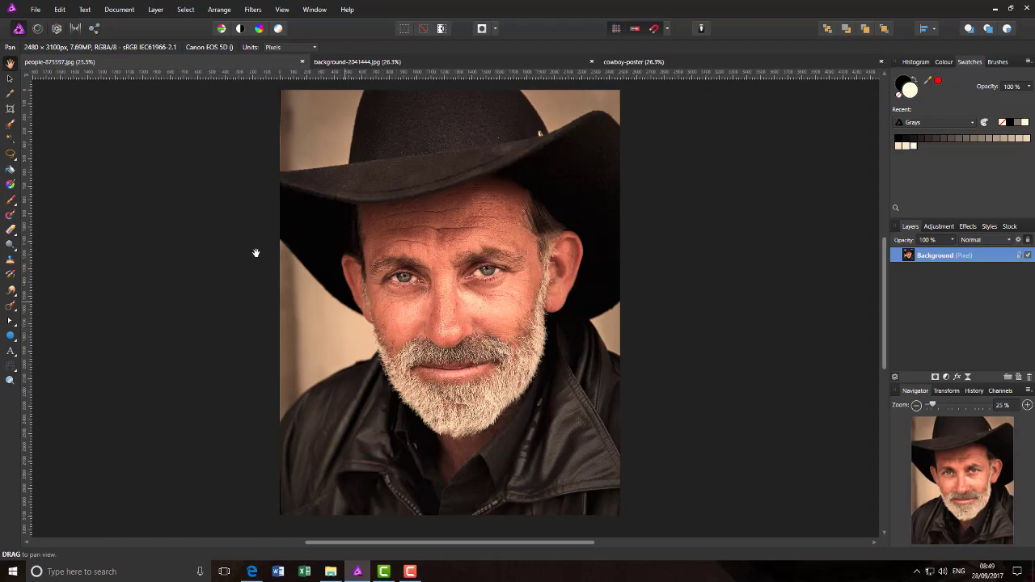
click(453, 63)
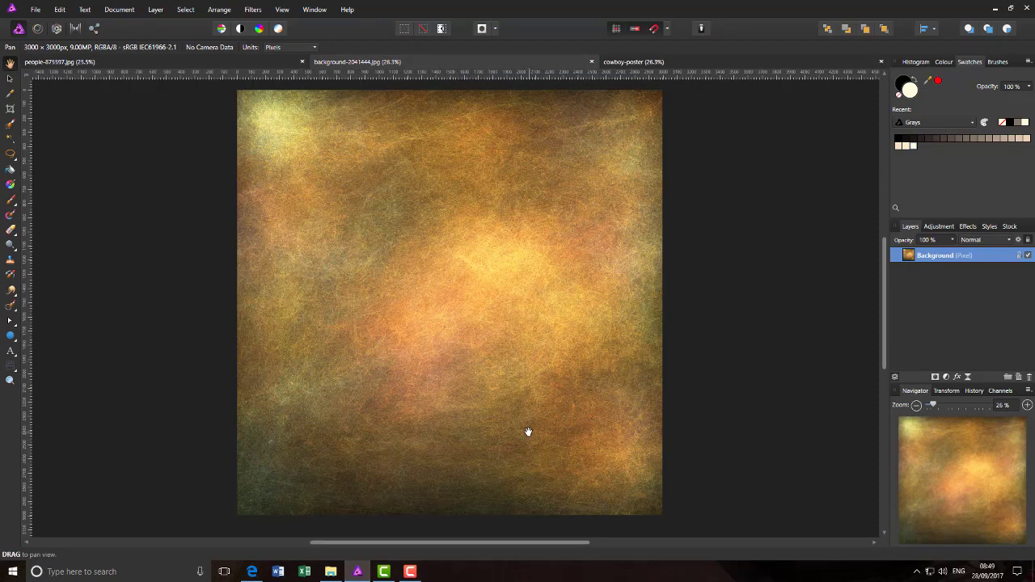
click(678, 63)
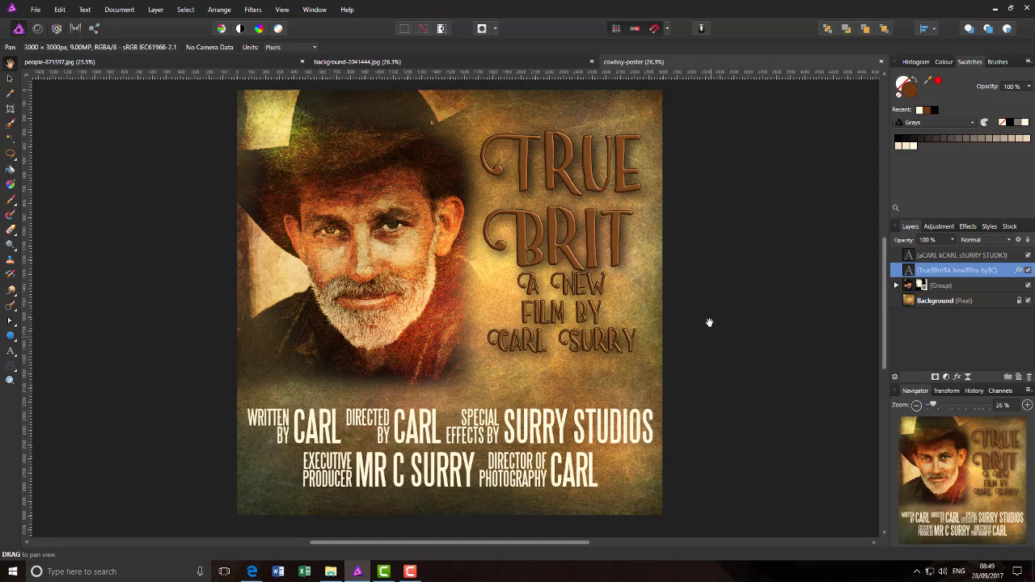
click(994, 9)
Step: Clear the desktop, launch FotoSketcher and load the cowboy photo from the Pixabay Images folder
click(979, 9)
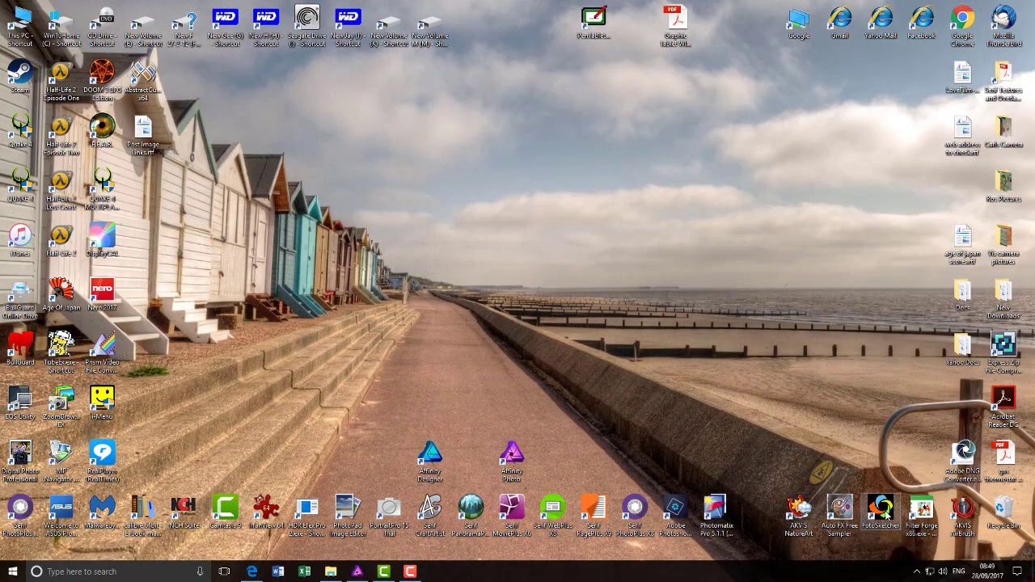
double_click(885, 511)
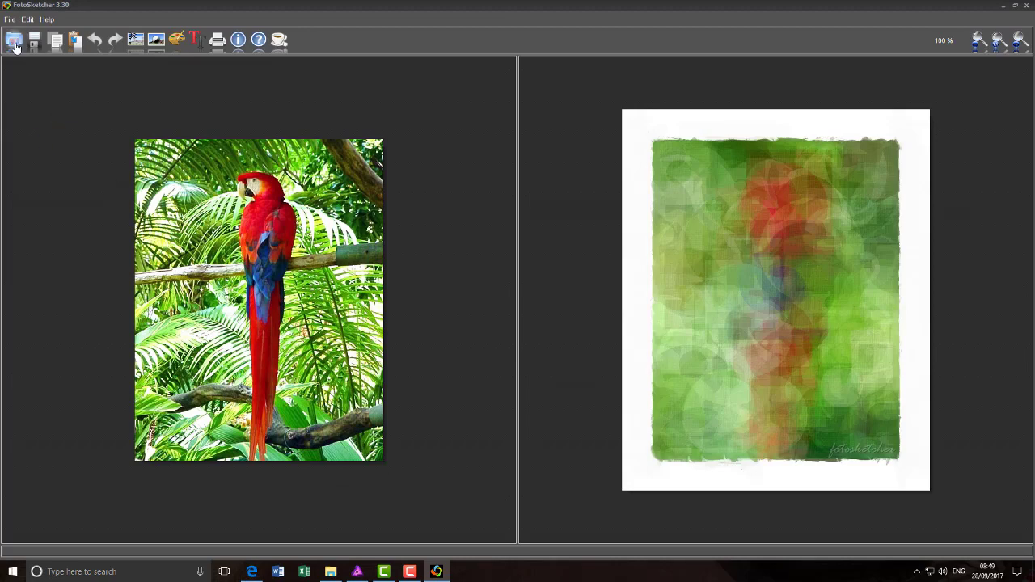
click(14, 45)
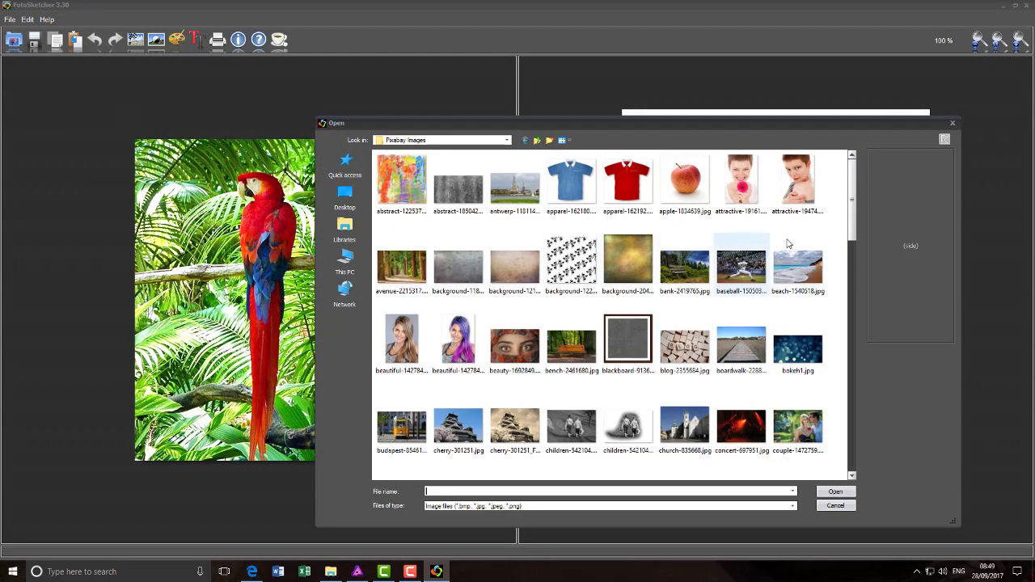
drag(852, 213, 855, 292)
scroll(856, 316, down, 2)
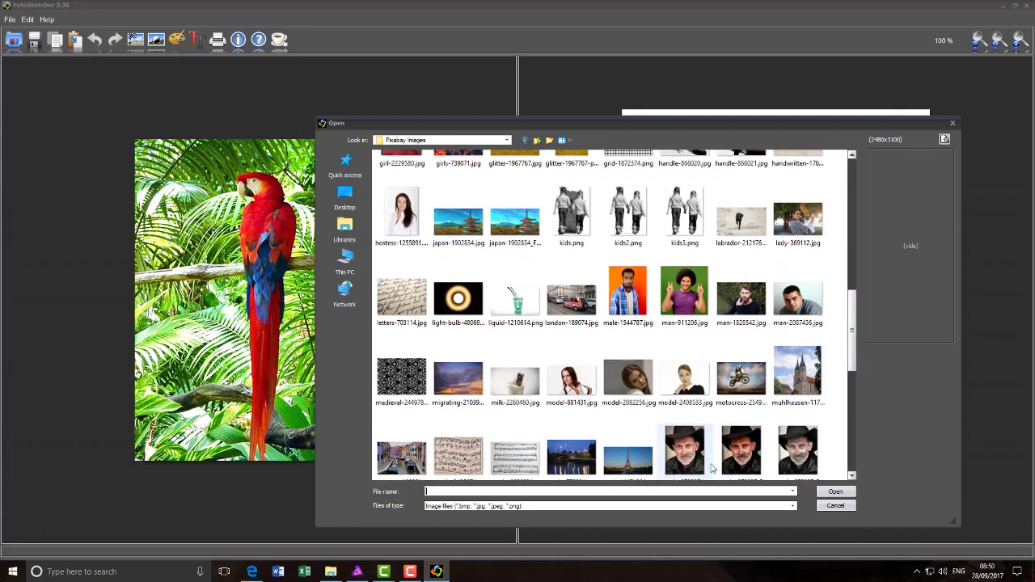
click(690, 457)
double_click(724, 479)
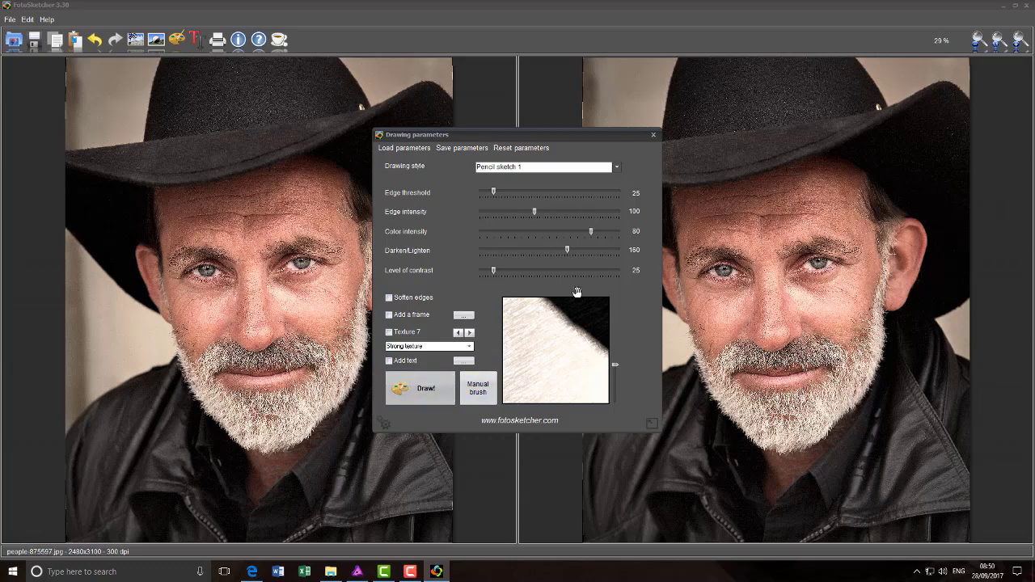
Step: Pick Painting 6 (oil painting) from the Drawing style list in Drawing parameters
click(618, 169)
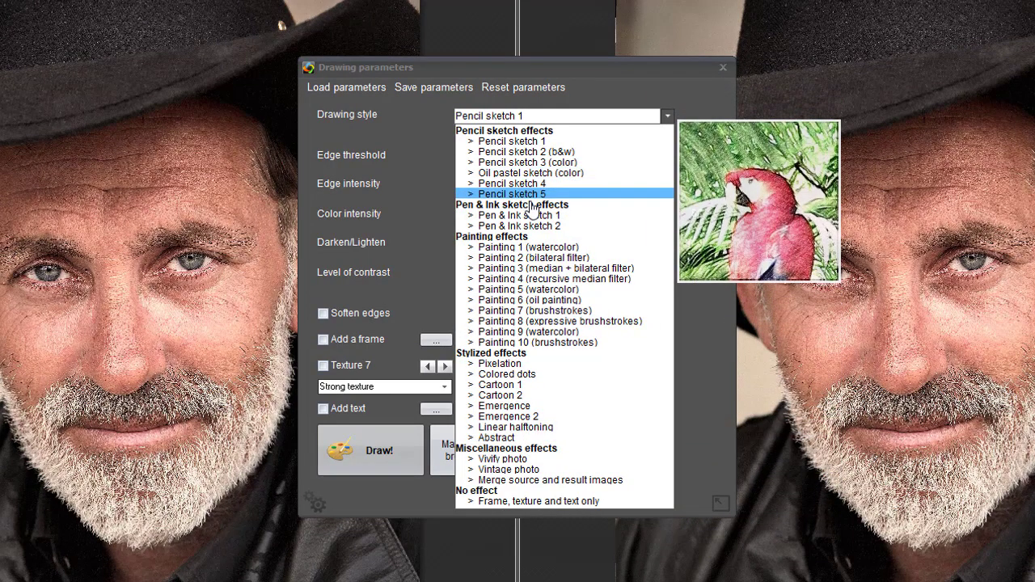
click(694, 192)
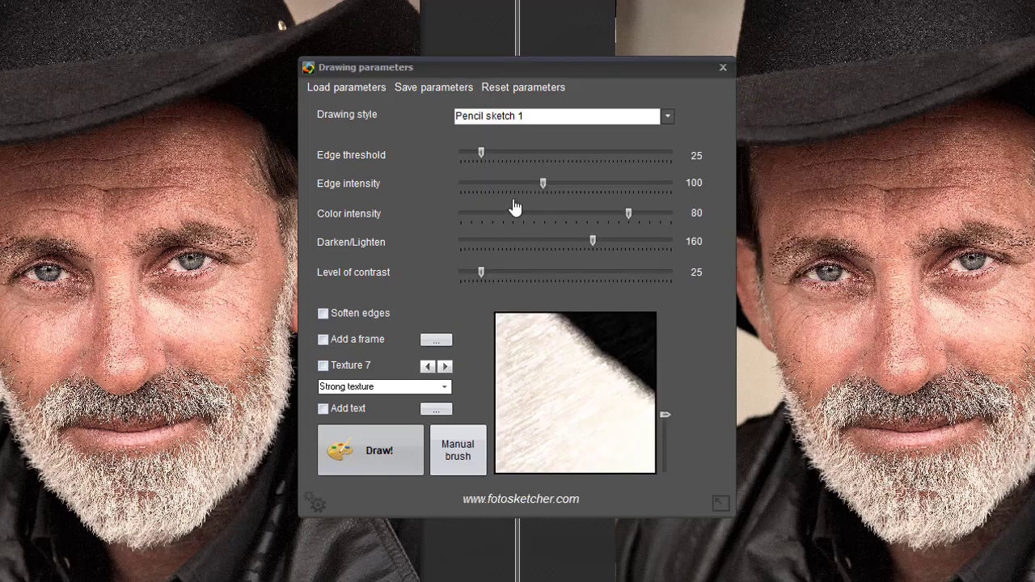
click(667, 116)
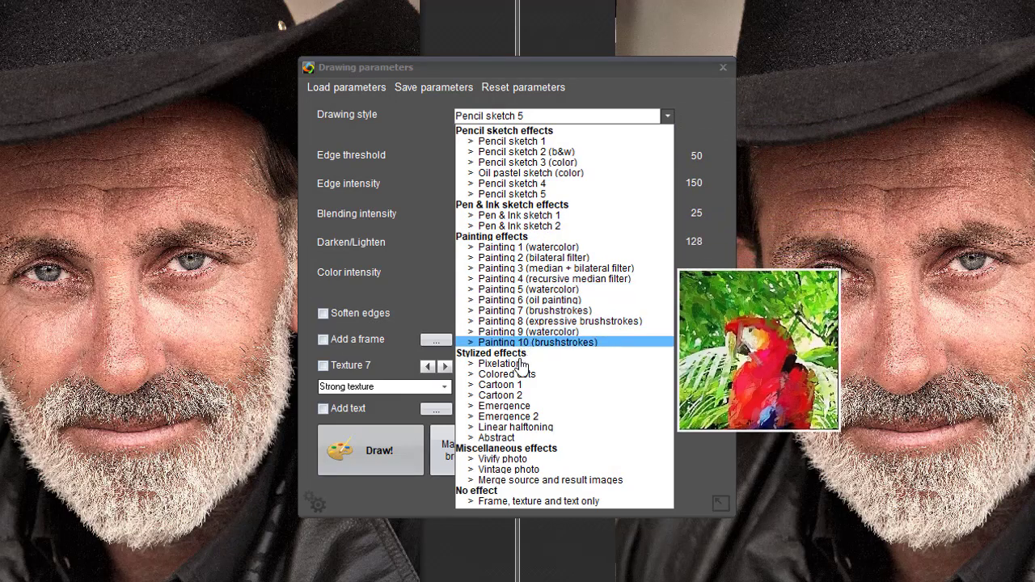
click(533, 303)
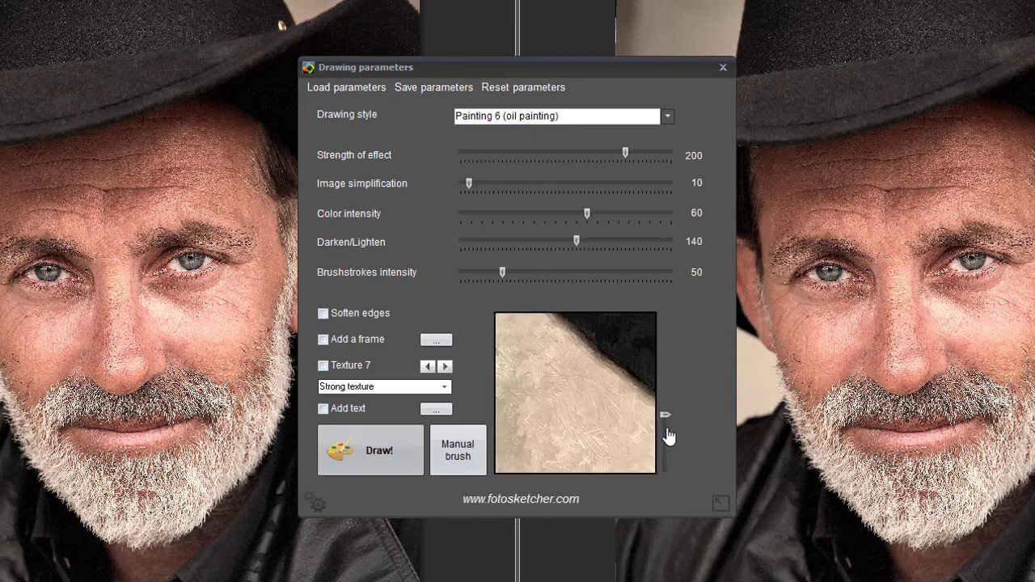
Step: Frame the preview on the eye, then set simplification 22, darken/lighten 132, brushstrokes intensity 62
mouse_move(666, 419)
drag(666, 419, 668, 481)
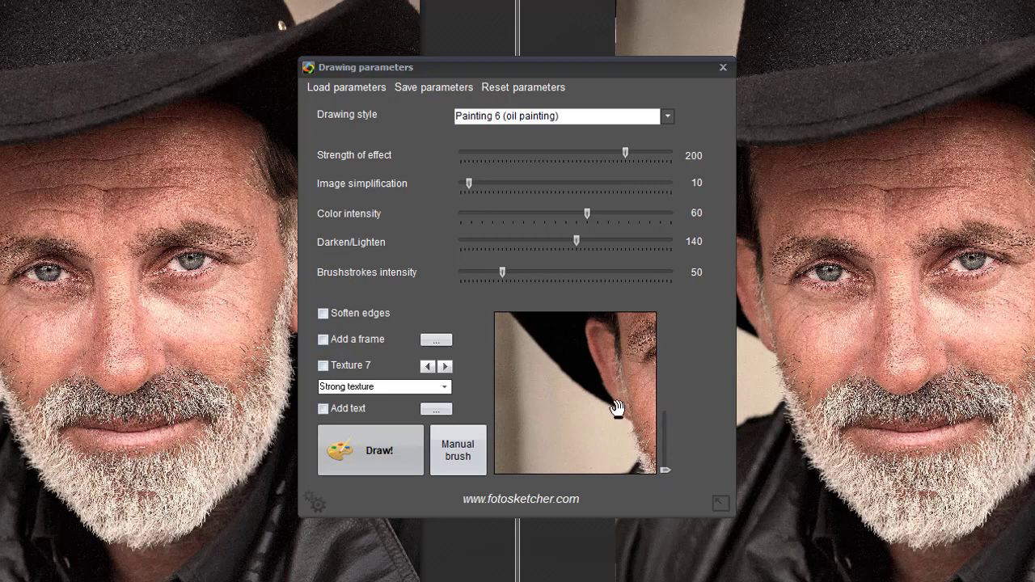
mouse_move(615, 409)
mouse_down()
mouse_move(574, 412)
mouse_move(629, 407)
mouse_move(572, 401)
mouse_move(612, 396)
mouse_move(590, 386)
mouse_move(603, 403)
mouse_up()
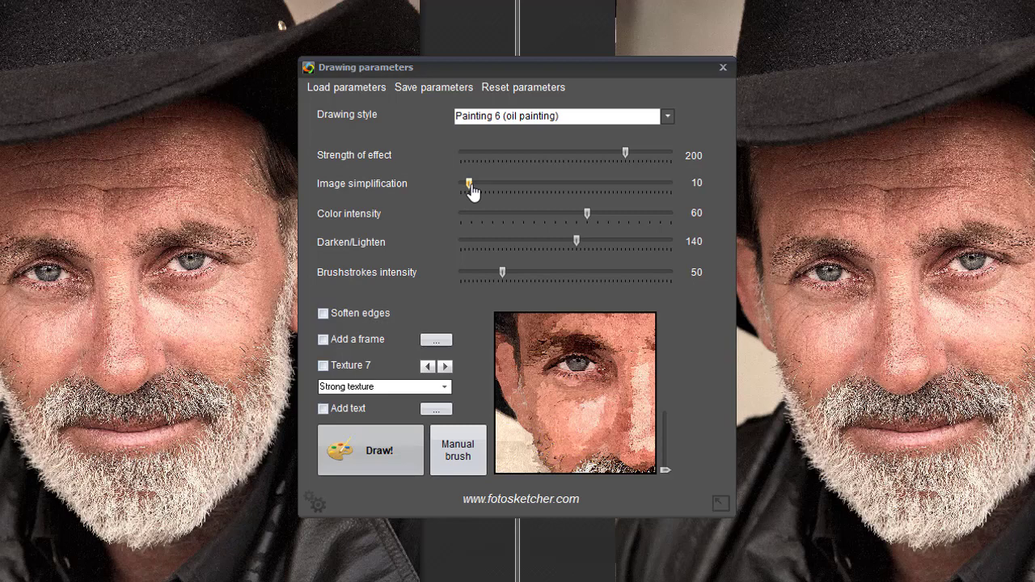
drag(473, 191, 482, 190)
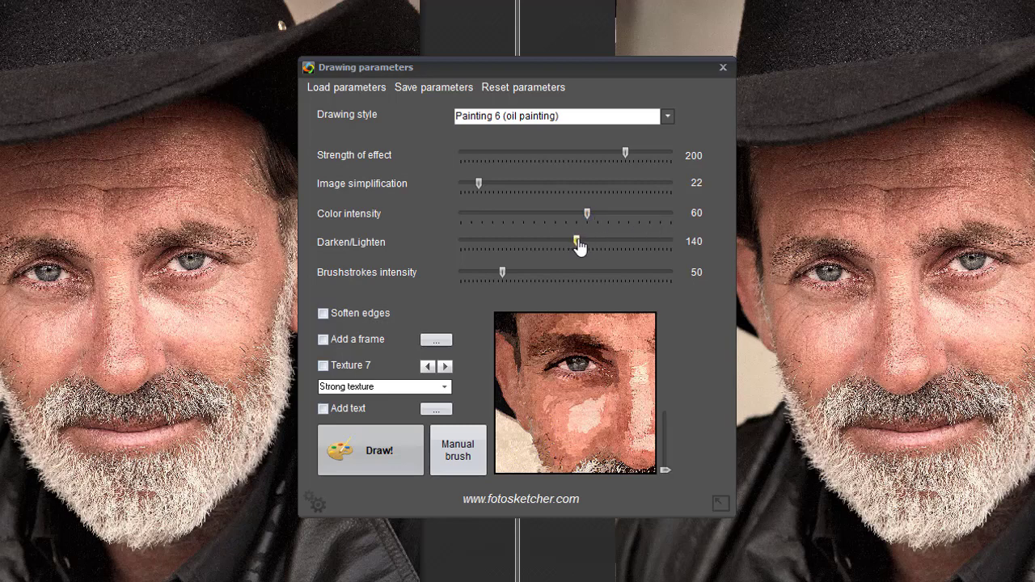
drag(577, 248, 570, 247)
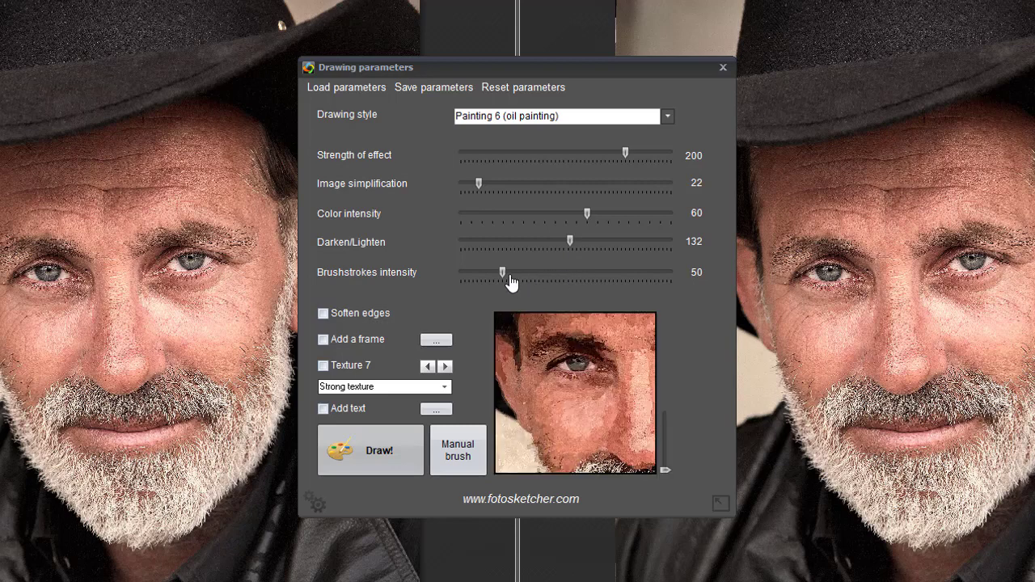
drag(503, 278, 514, 279)
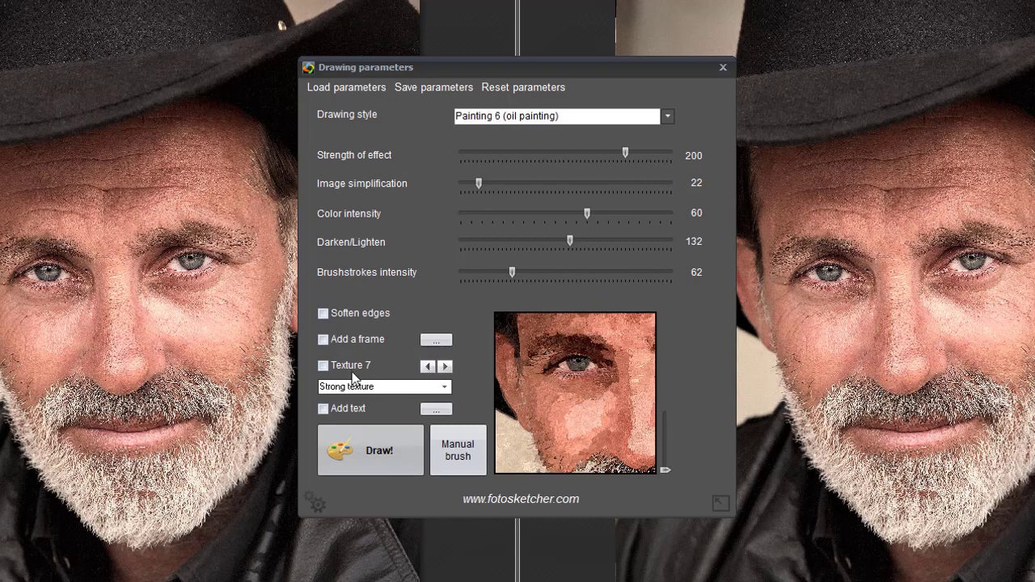
Step: Enable Strong texture and step through the paper textures to Texture 7
click(444, 388)
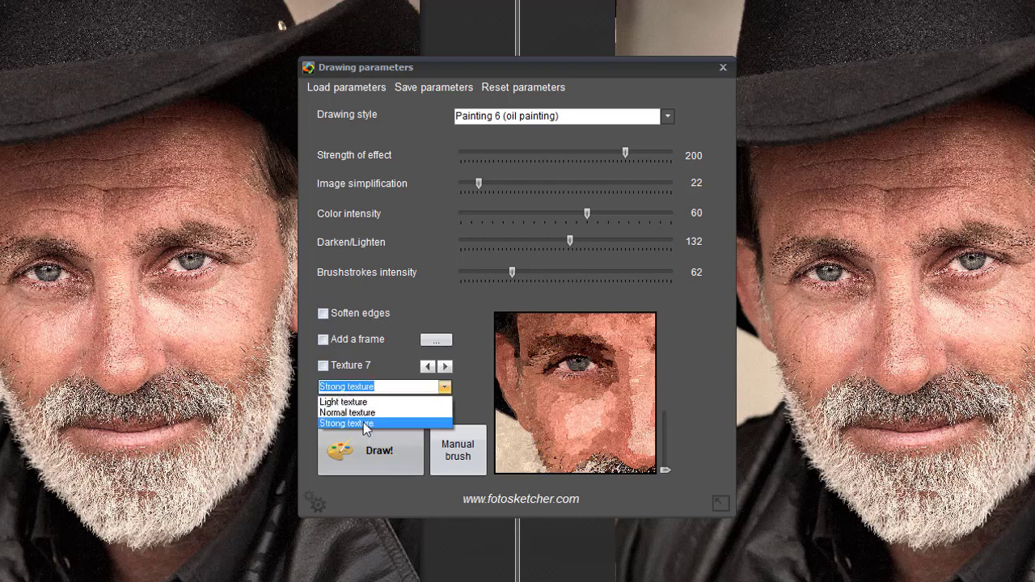
click(364, 422)
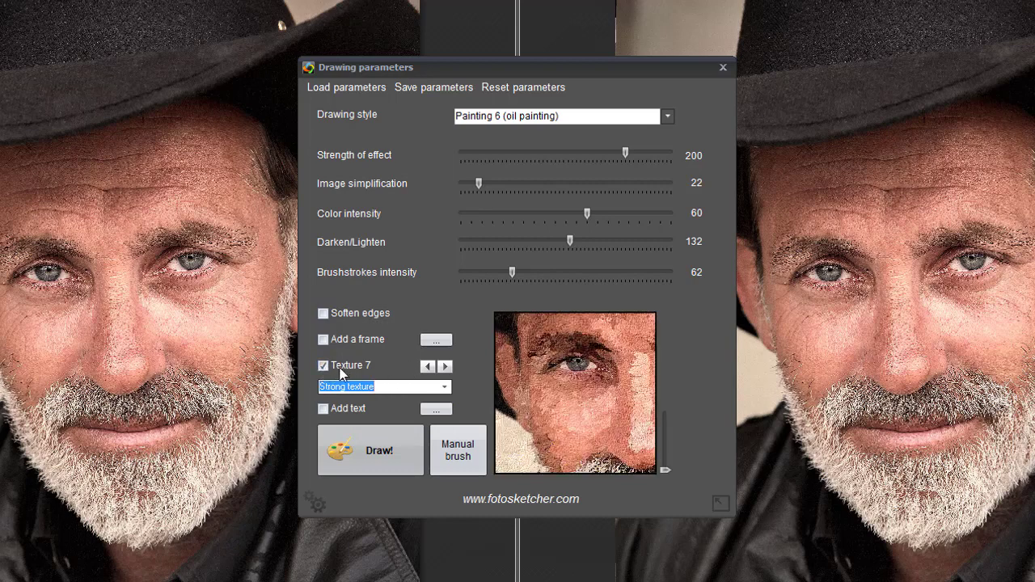
click(427, 368)
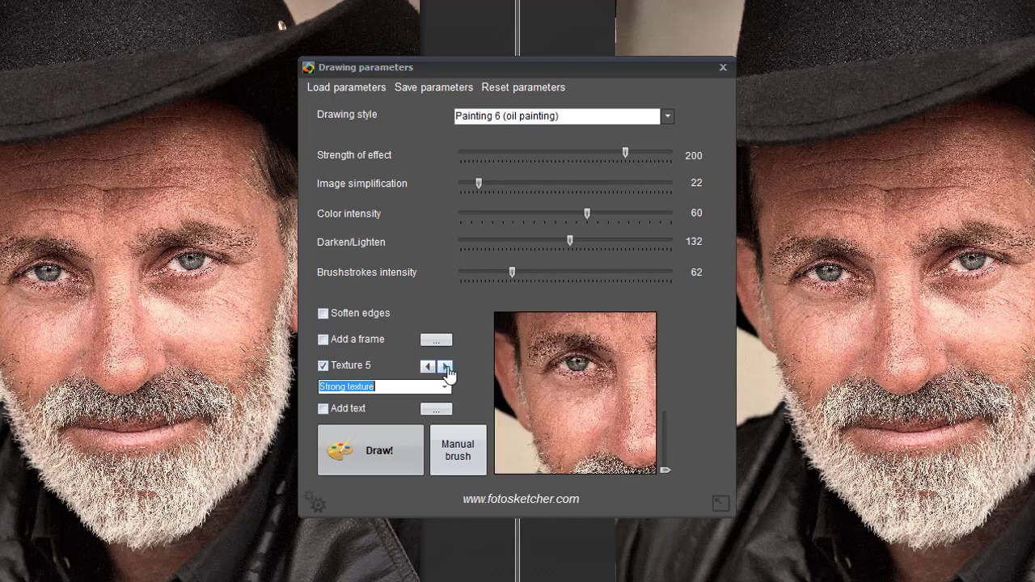
click(446, 368)
click(445, 368)
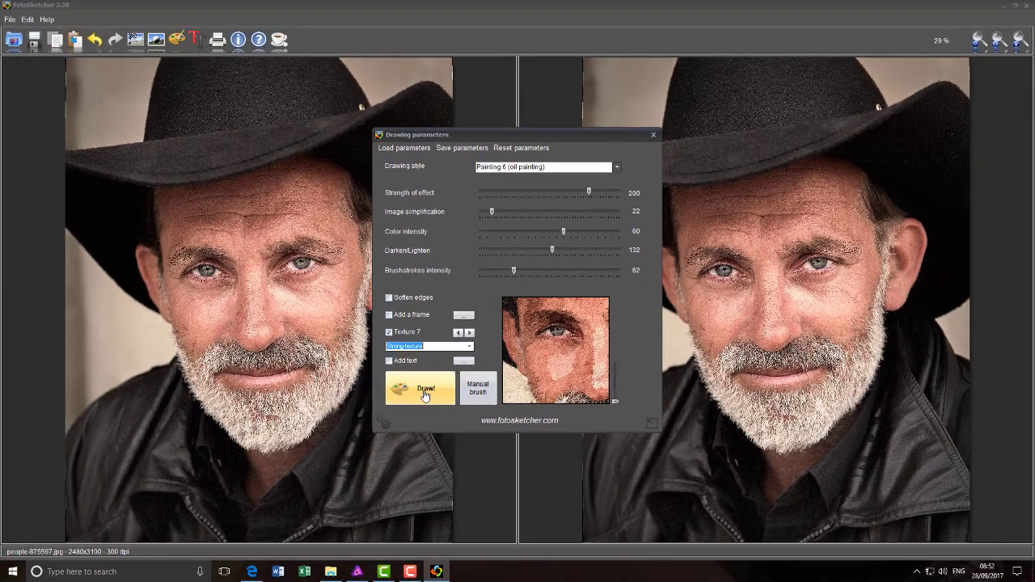
Step: Render the textured oil painting and bring up Save As proposing people-875597_FotoSketcher.jpg
click(424, 393)
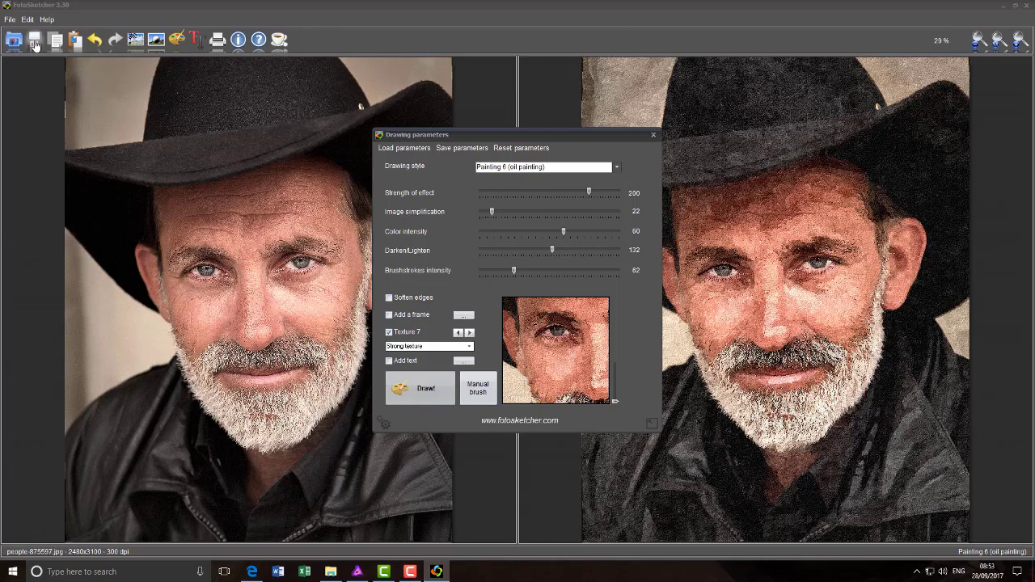
click(34, 49)
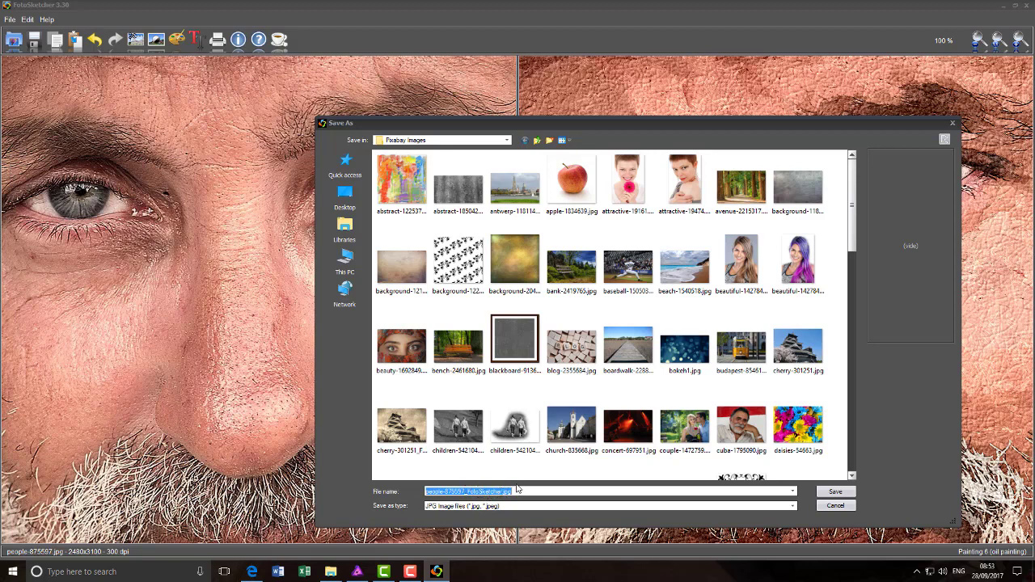
Step: Cancel the Save As dialog, returning to the Drawing parameters window
click(836, 505)
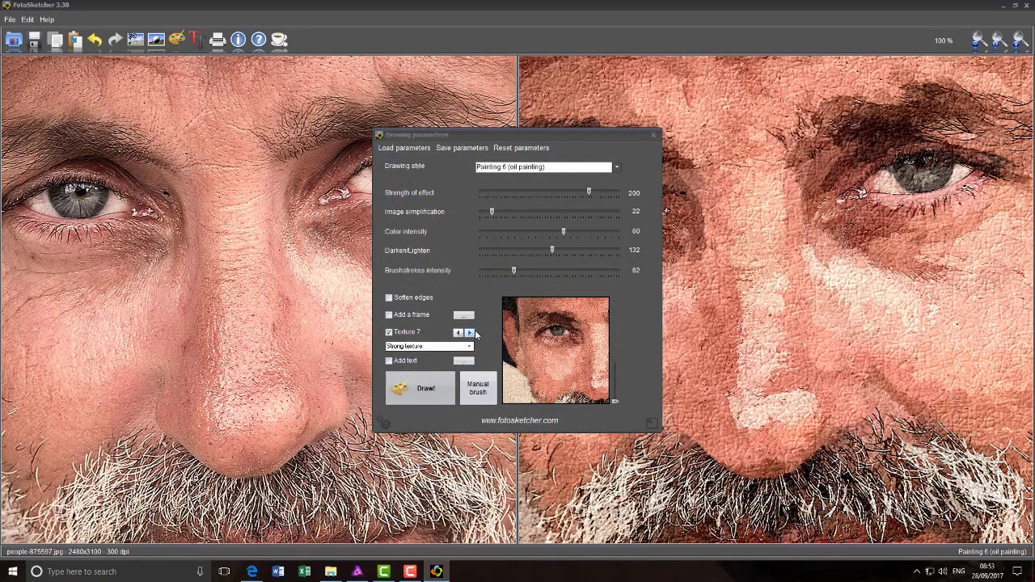
Step: Switch FotoSketcher's drawing style from oil painting to Pen & Ink sketch 2
click(618, 169)
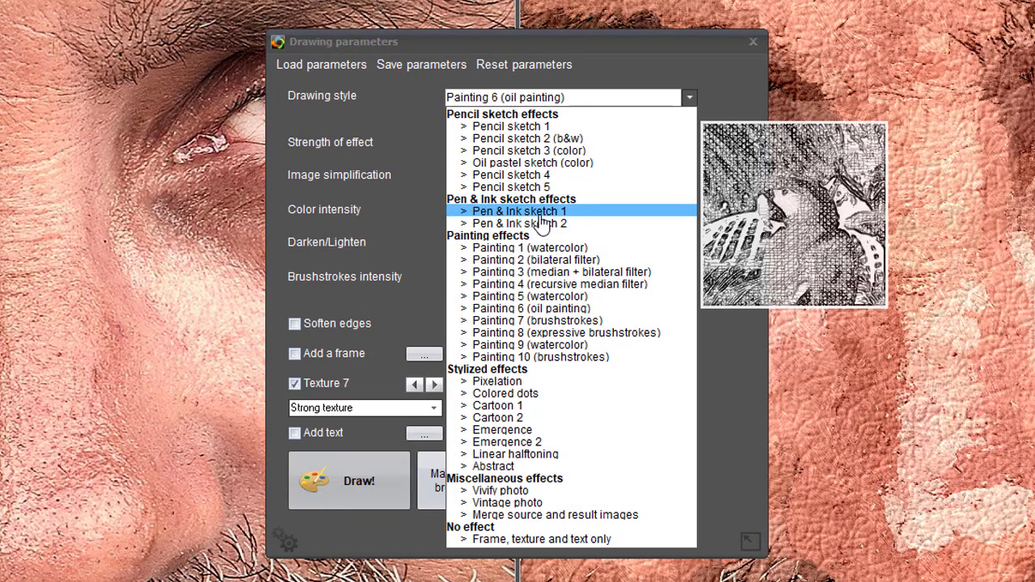
click(544, 225)
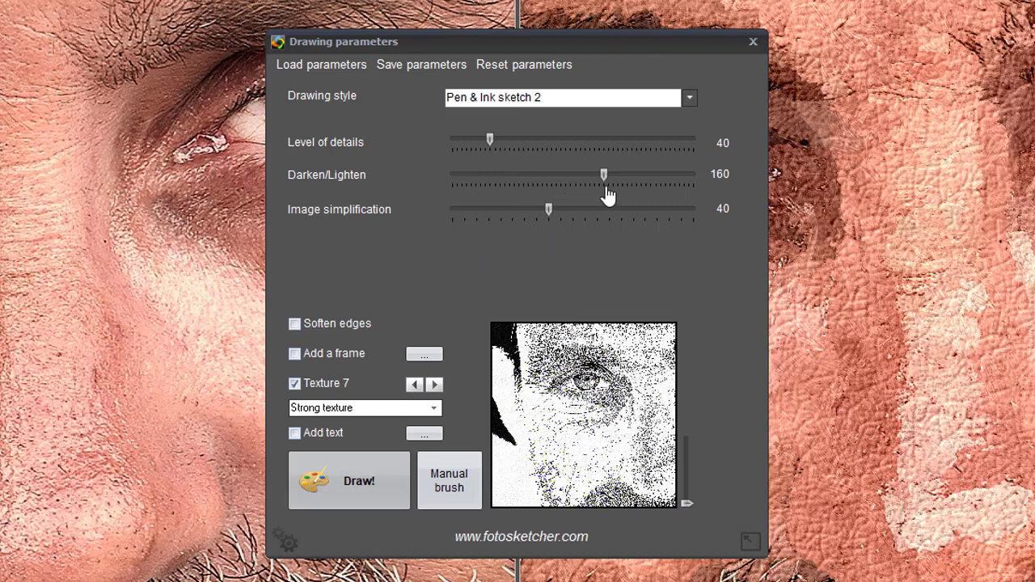
Step: Render the Pen & Ink sketch with Darken/Lighten 40 and simplification 26, then start saving it
drag(603, 178, 492, 188)
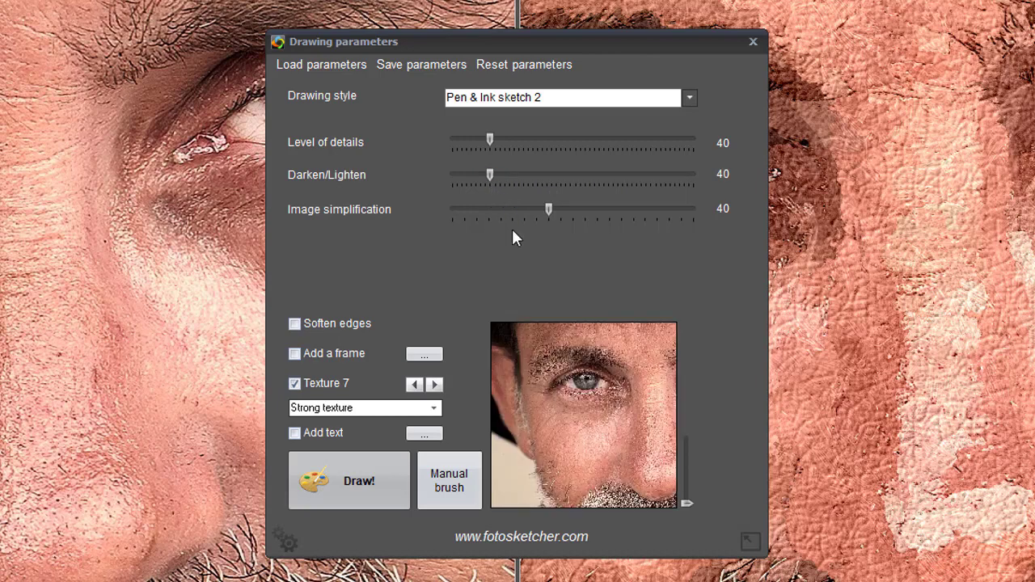
mouse_move(547, 217)
mouse_down()
mouse_move(507, 219)
mouse_move(515, 221)
mouse_up()
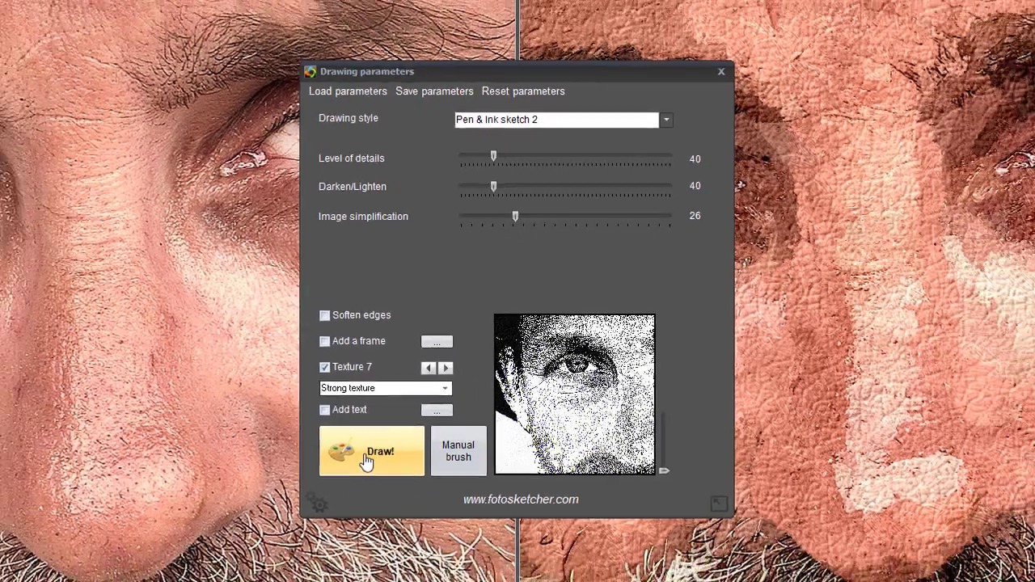
click(344, 485)
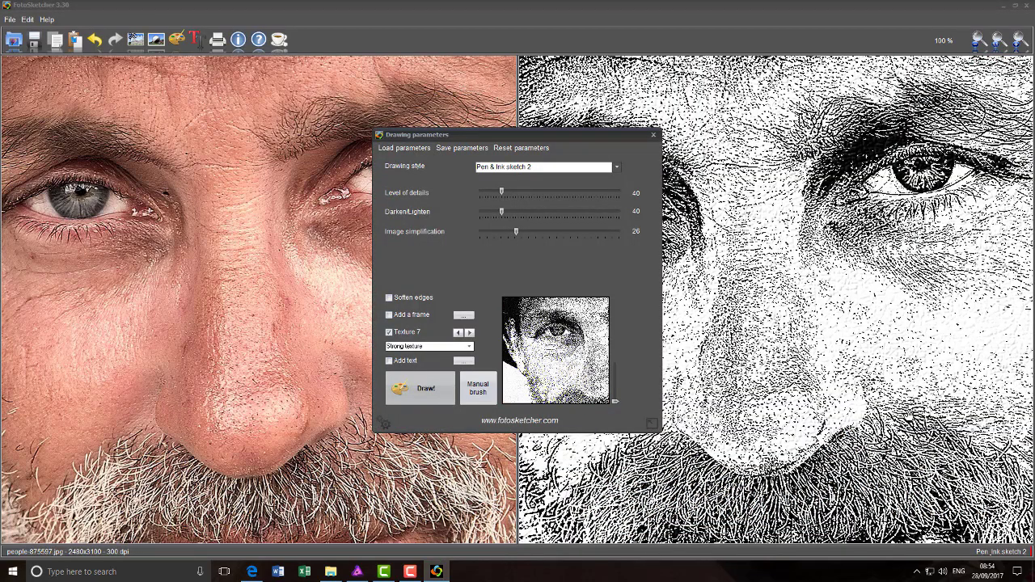
click(35, 40)
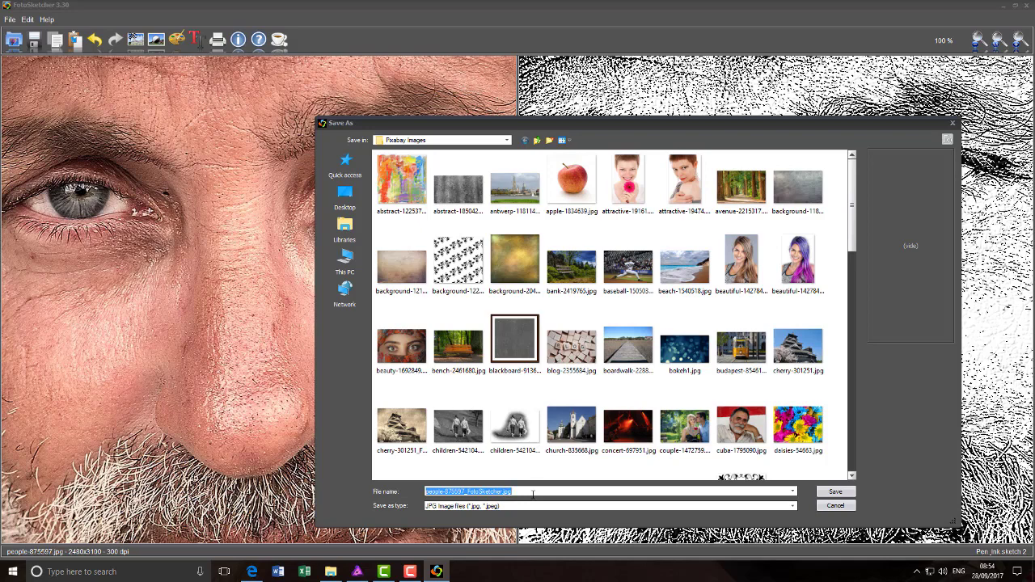
Step: Cancel the Save As dialog for the sketch
click(851, 509)
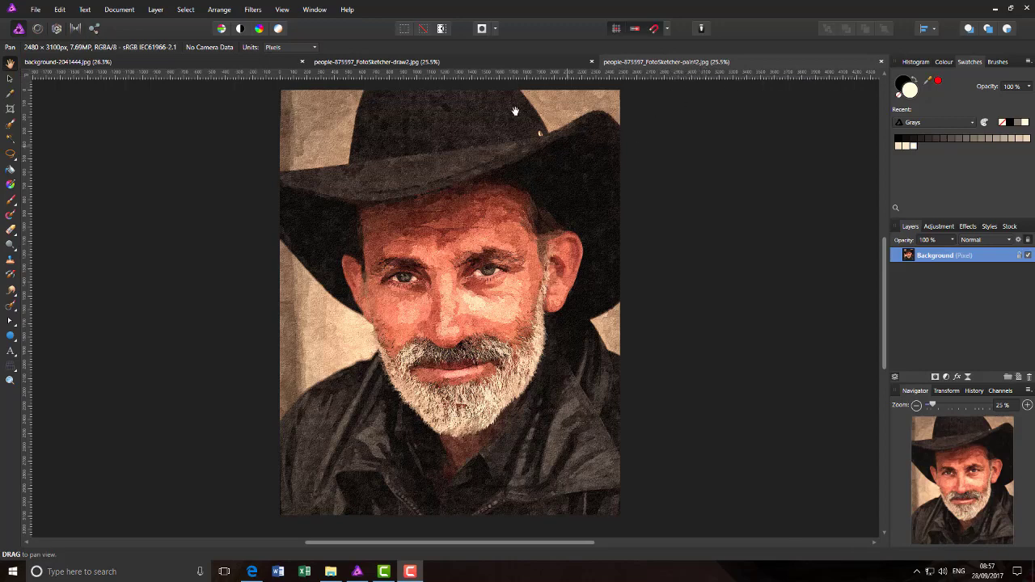
Step: View the draw2 sketch document, then return to the paint2 painted portrait
click(467, 62)
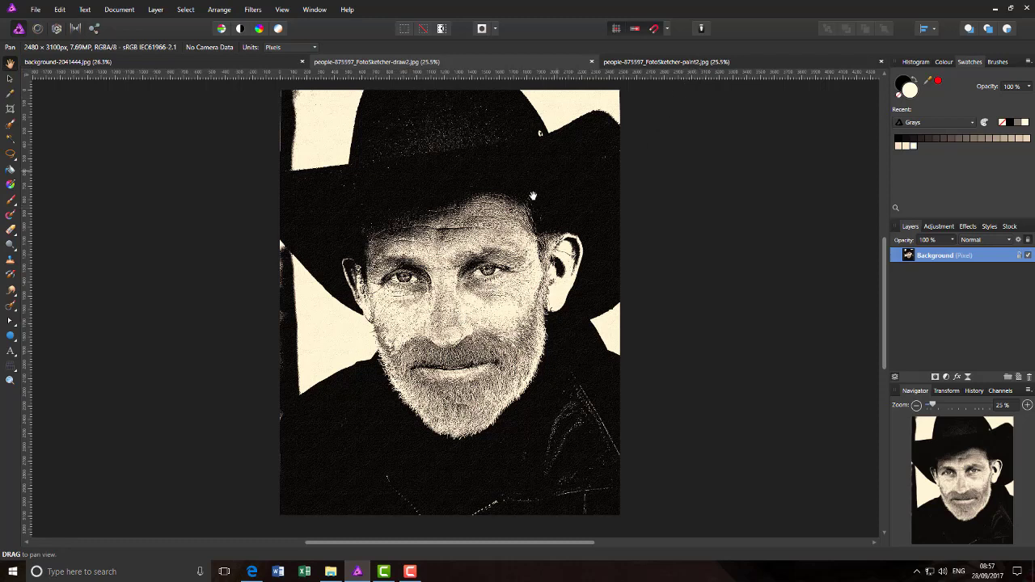
click(728, 64)
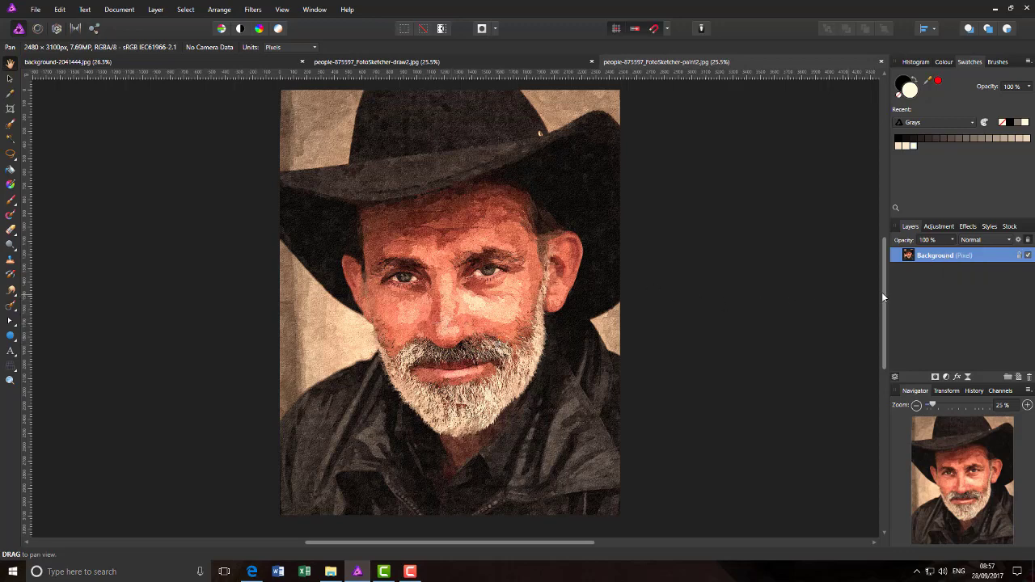
click(157, 10)
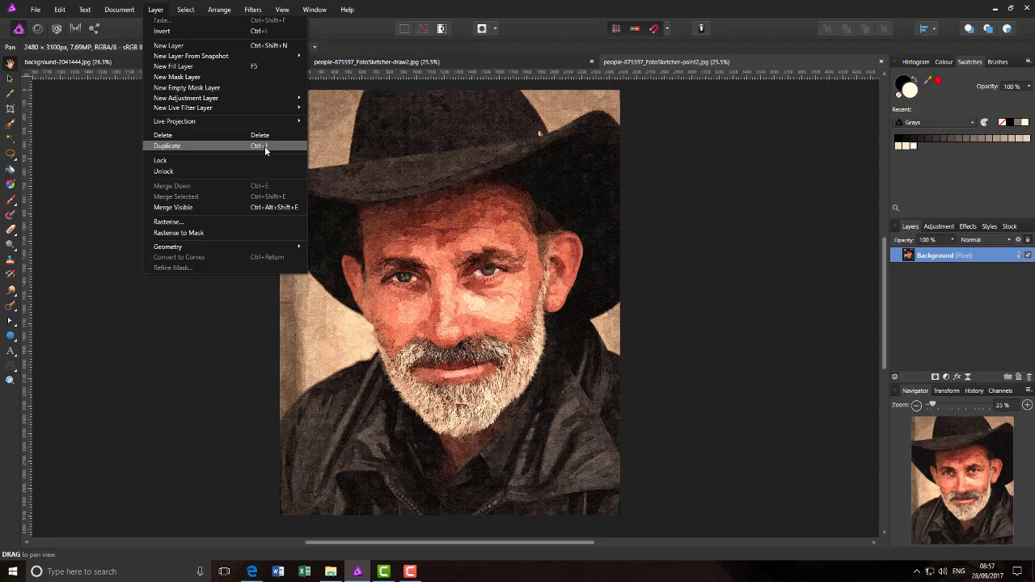
Step: Duplicate the Background layer and set the copy's blend mode to Overlay
right_click(957, 260)
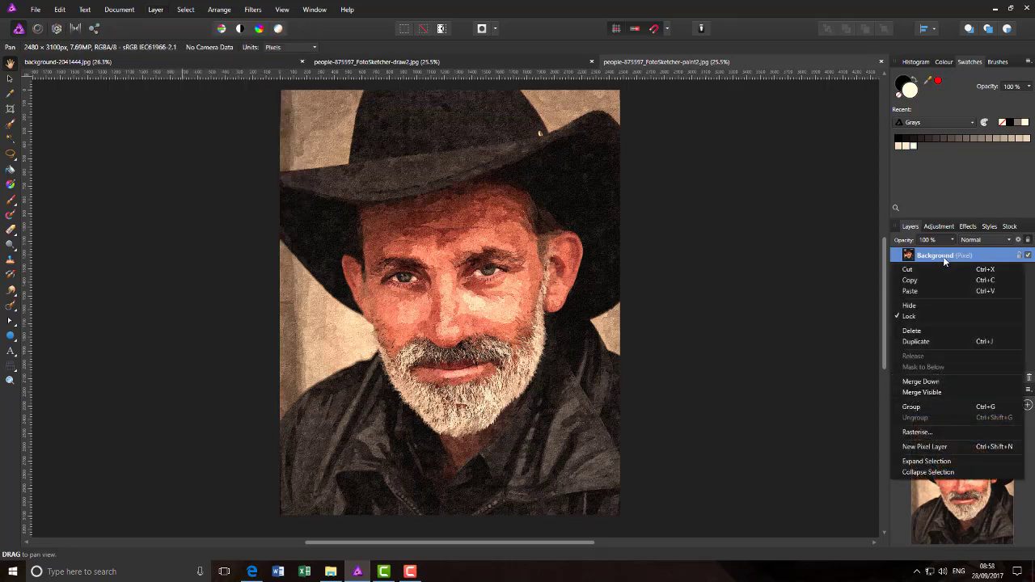
click(928, 342)
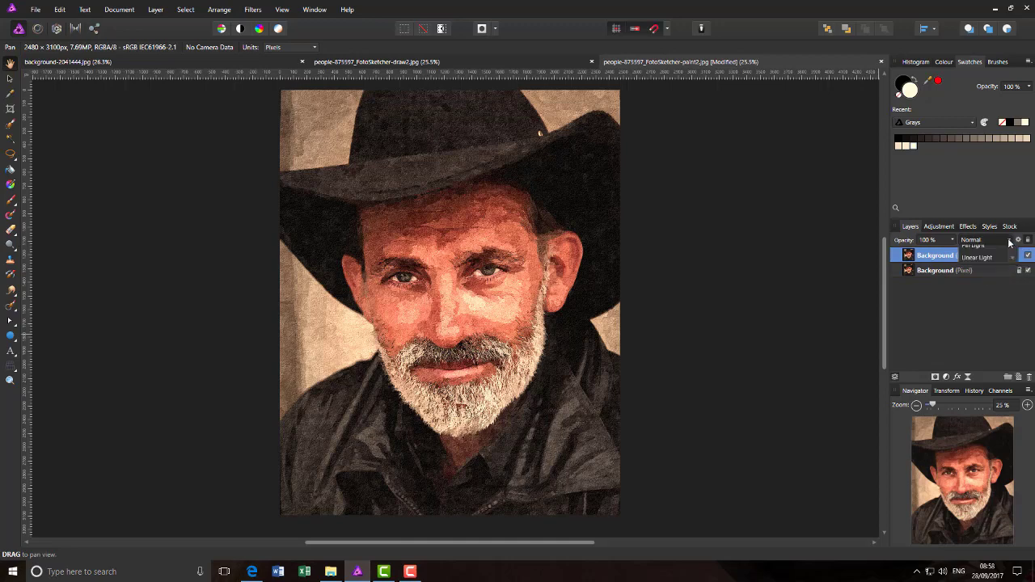
click(1009, 240)
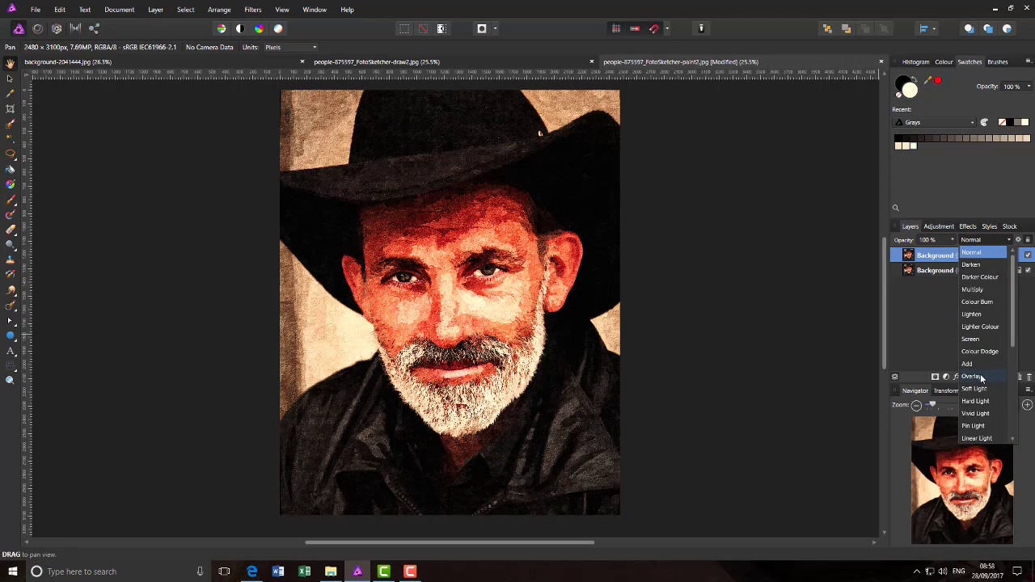
click(981, 377)
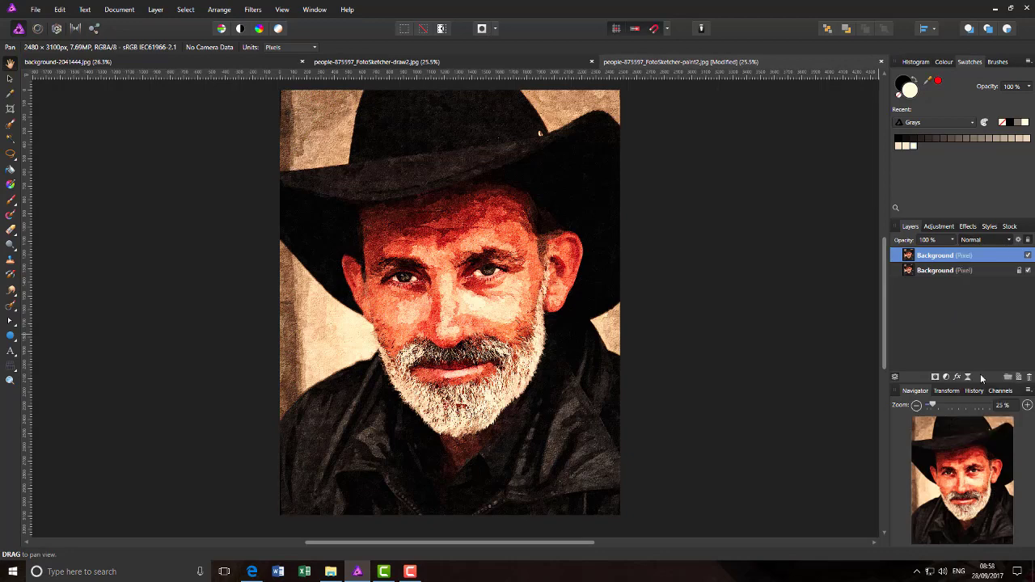
click(1011, 241)
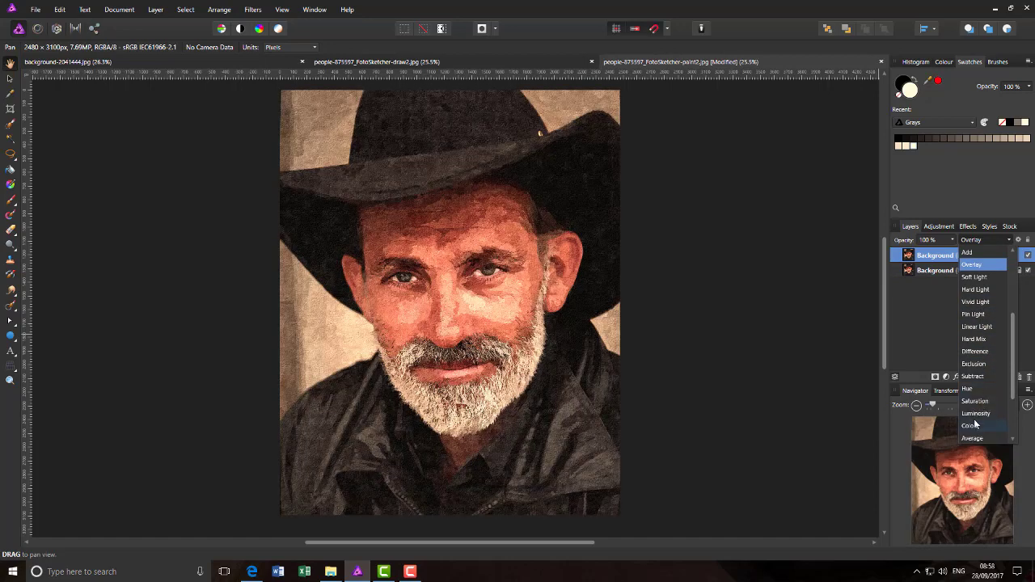
click(1031, 292)
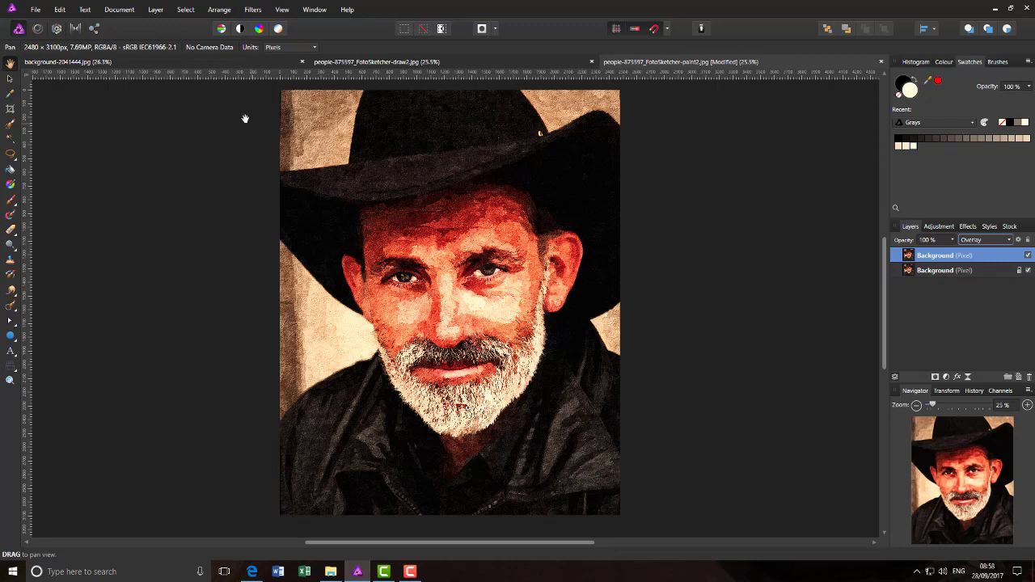
Step: Apply Merge Visible to create a merged Pixel layer above the two Background layers
click(156, 10)
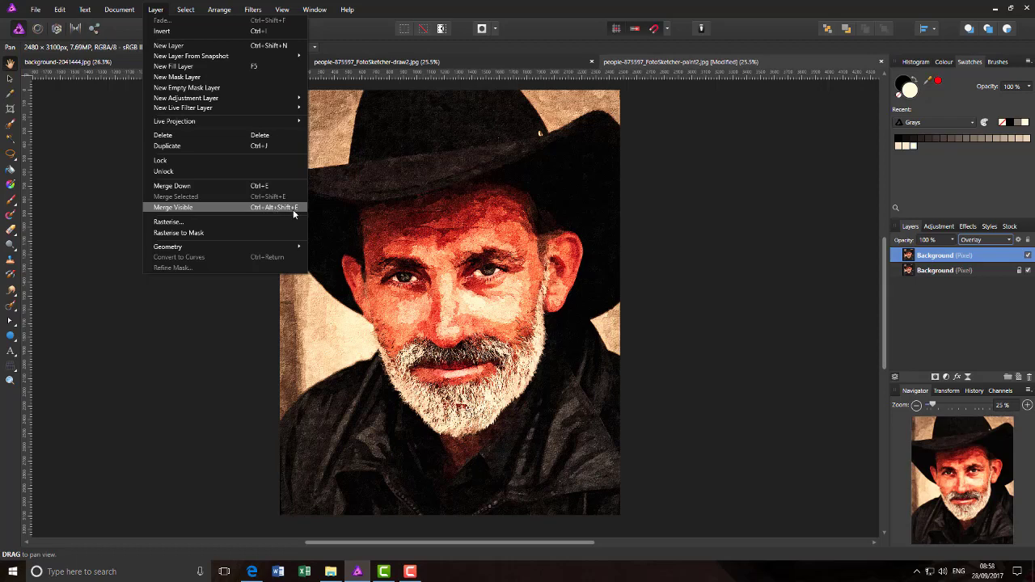
click(985, 256)
right_click(985, 255)
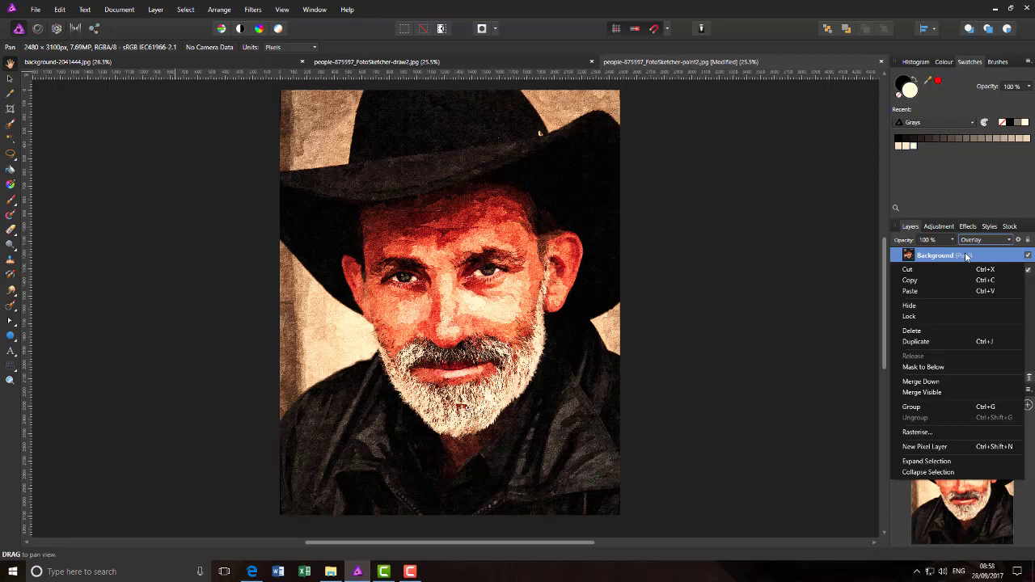
click(938, 394)
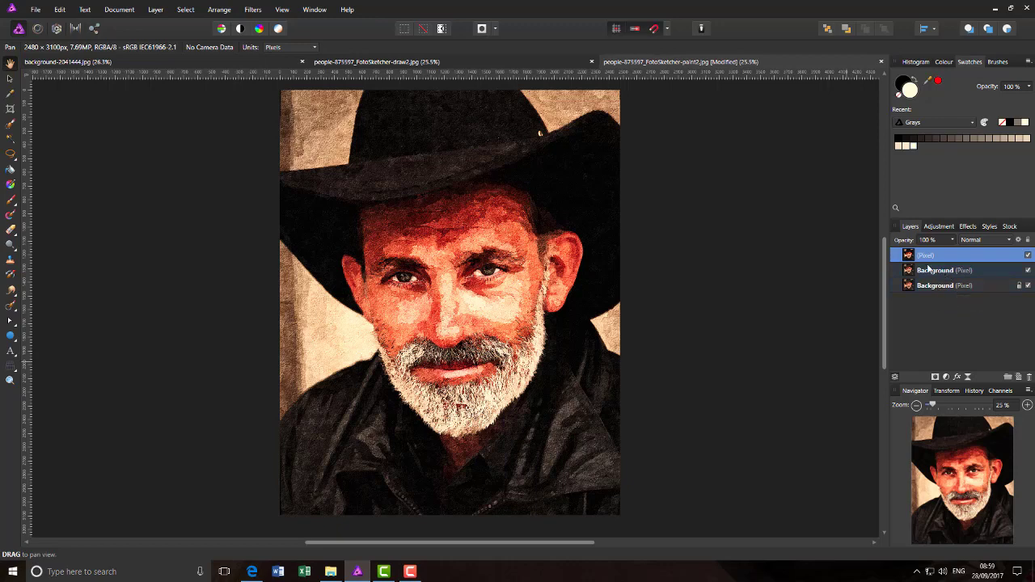
Step: Load the Composite Blue channel as a pixel selection from the Channels panel
click(1001, 392)
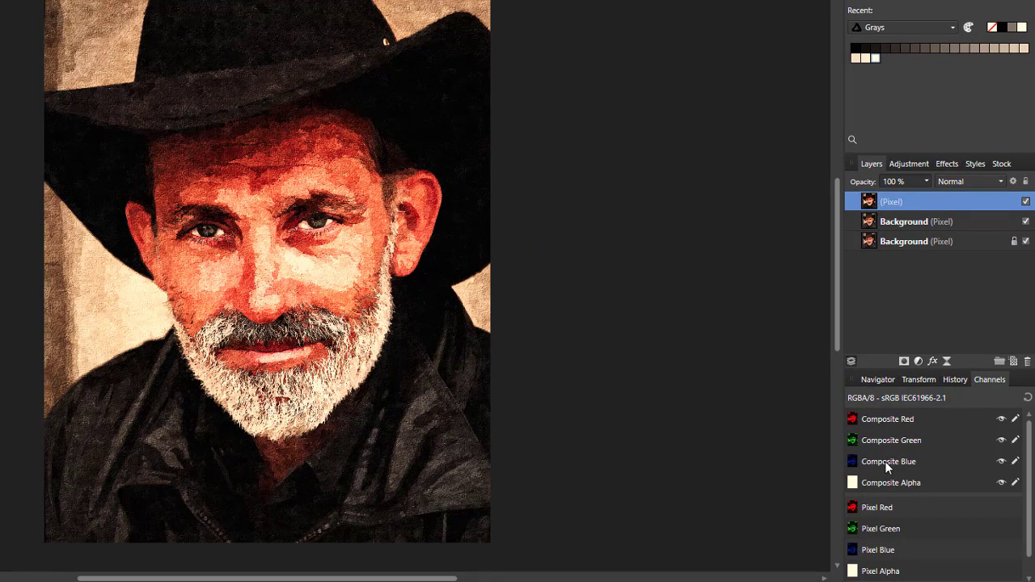
right_click(885, 461)
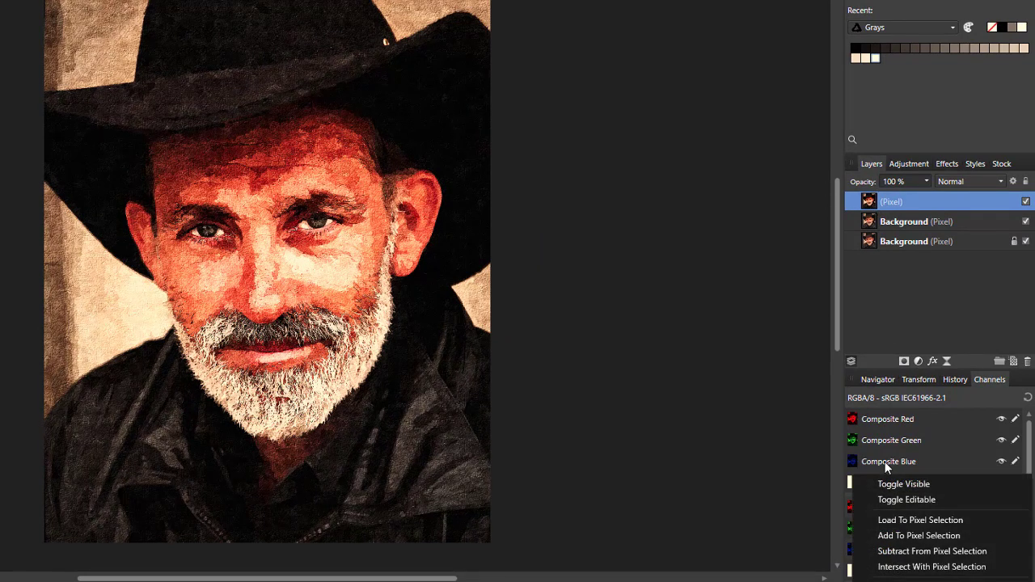
click(892, 522)
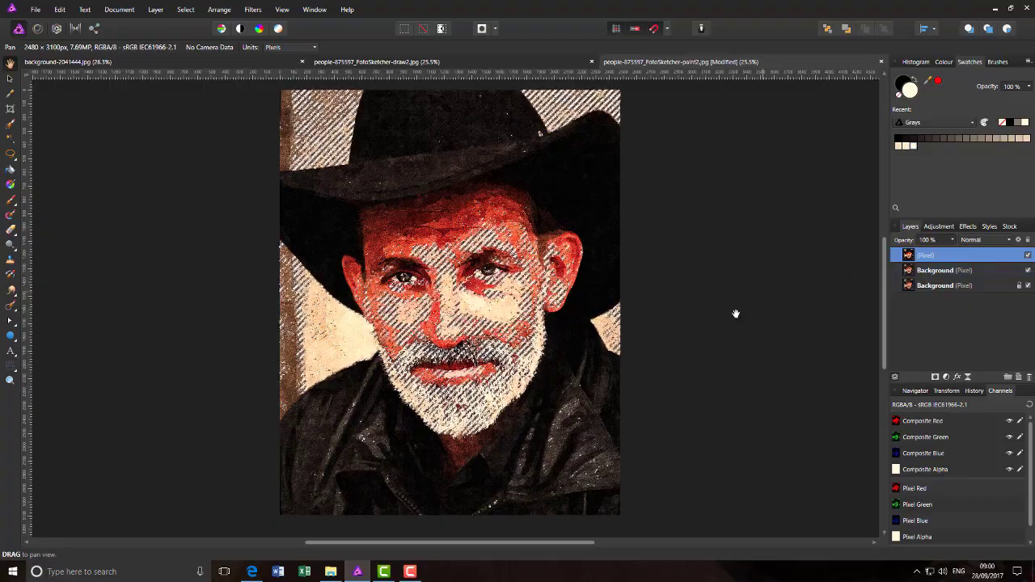
Step: Copy the blue-channel selection onto a new top pixel layer with Ctrl+J, then deselect
key(ctrl+j)
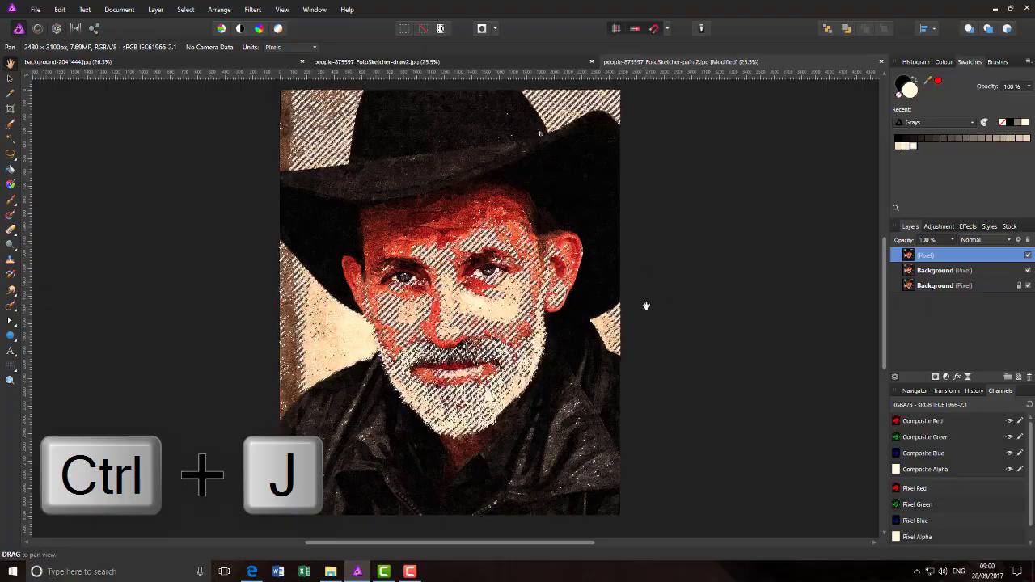
key(ctrl+shift+n)
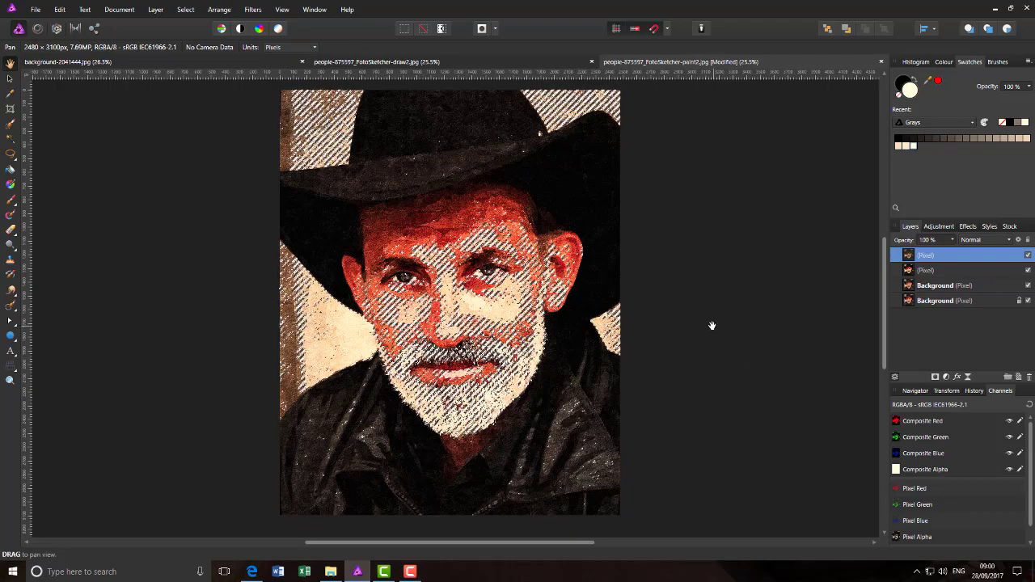
key(ctrl+d)
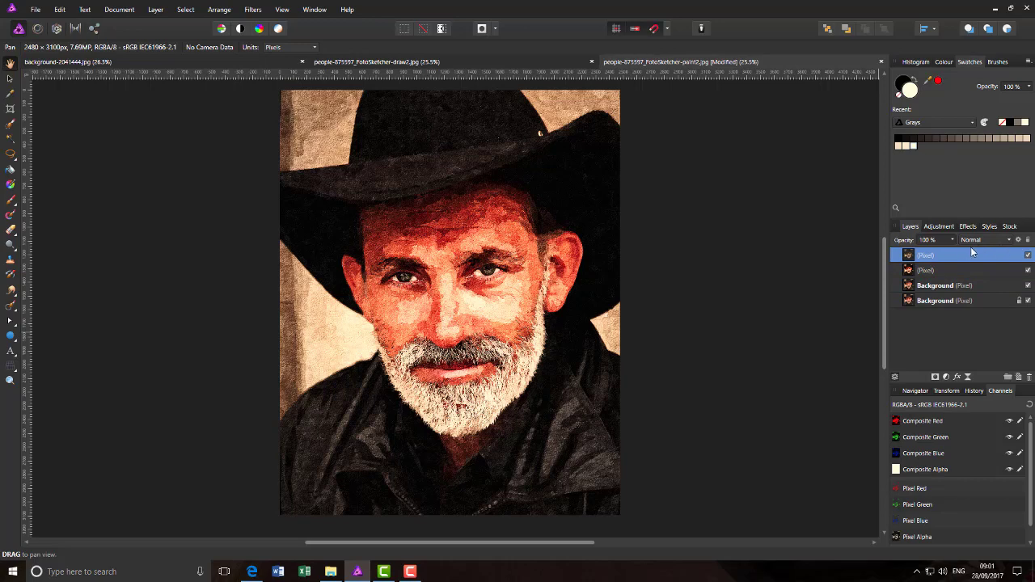
Step: Give the top Pixel layer Vivid Light blending and 60% opacity
click(1010, 241)
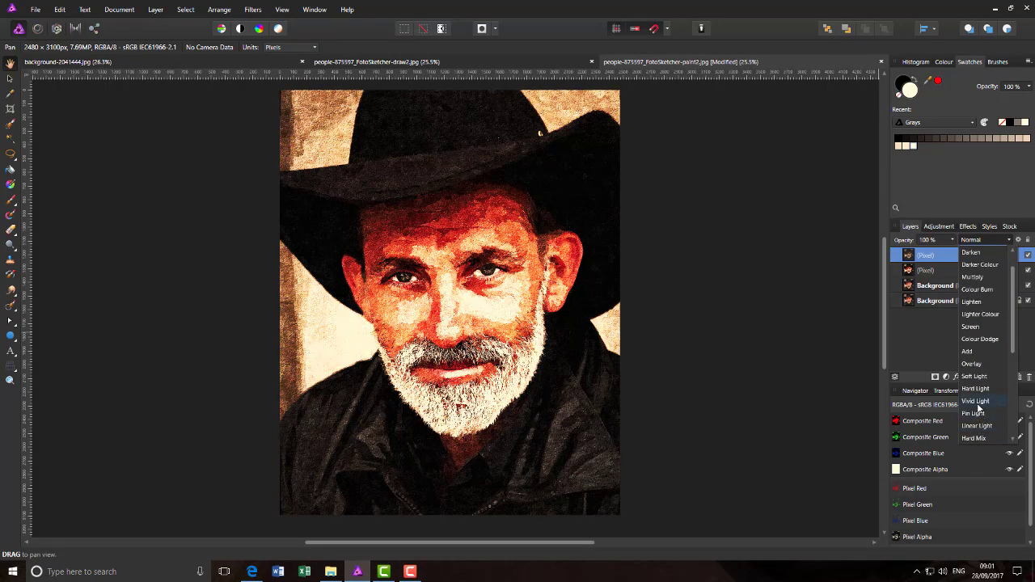
click(976, 402)
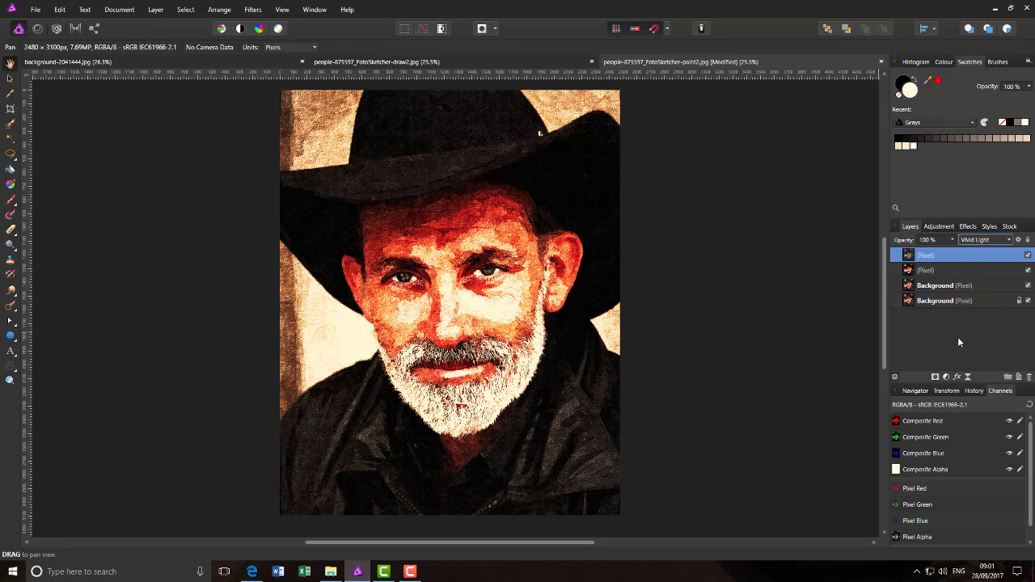
click(953, 242)
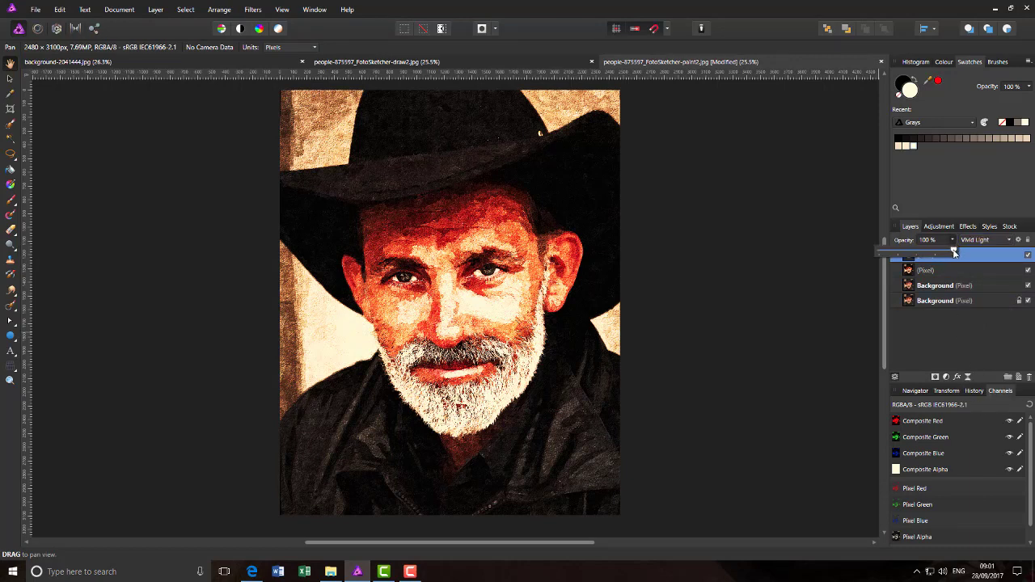
drag(955, 252, 925, 257)
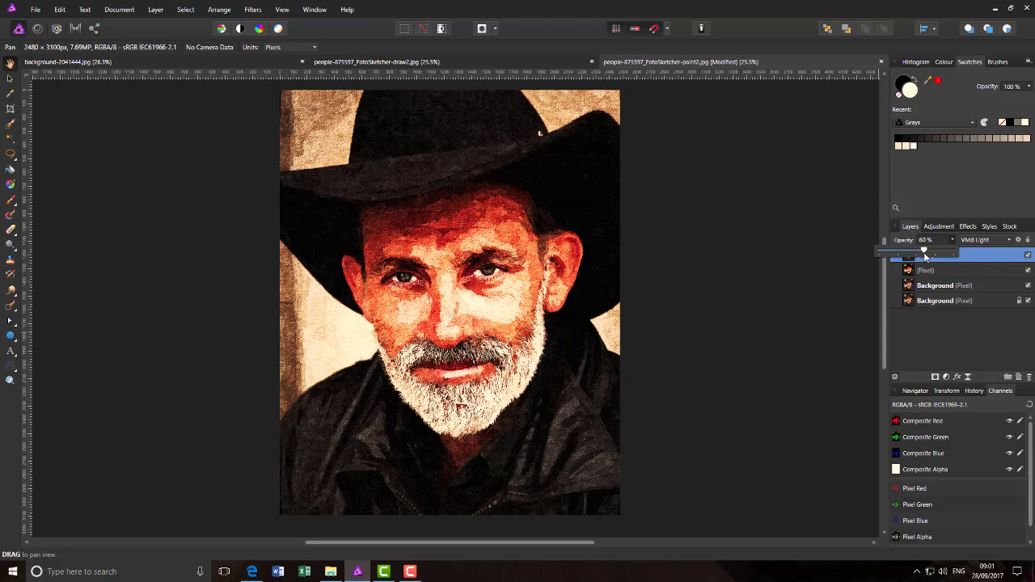
click(884, 273)
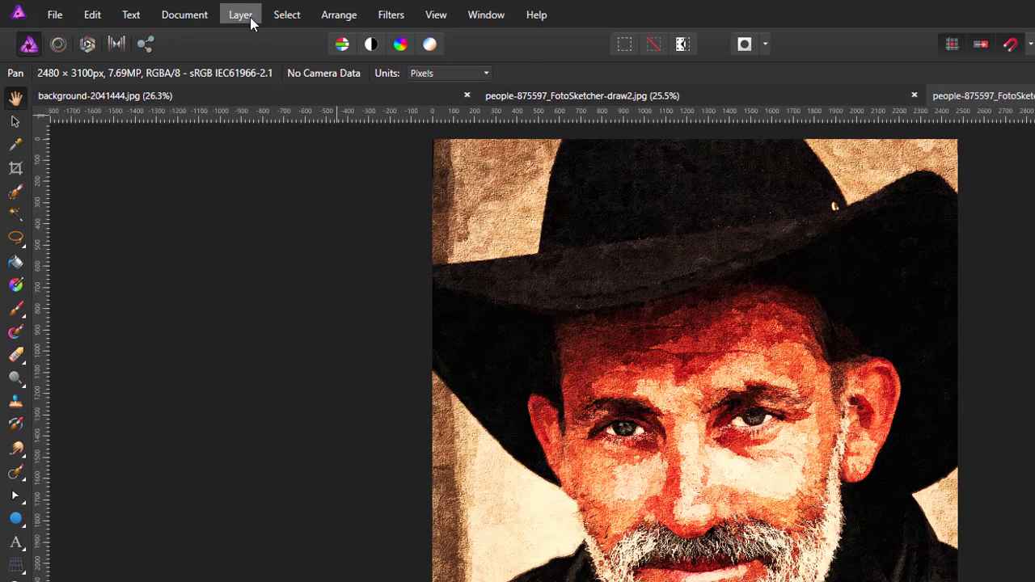
Step: Reselect the previous selection, add a new cream Fill layer over it, then deselect
click(291, 18)
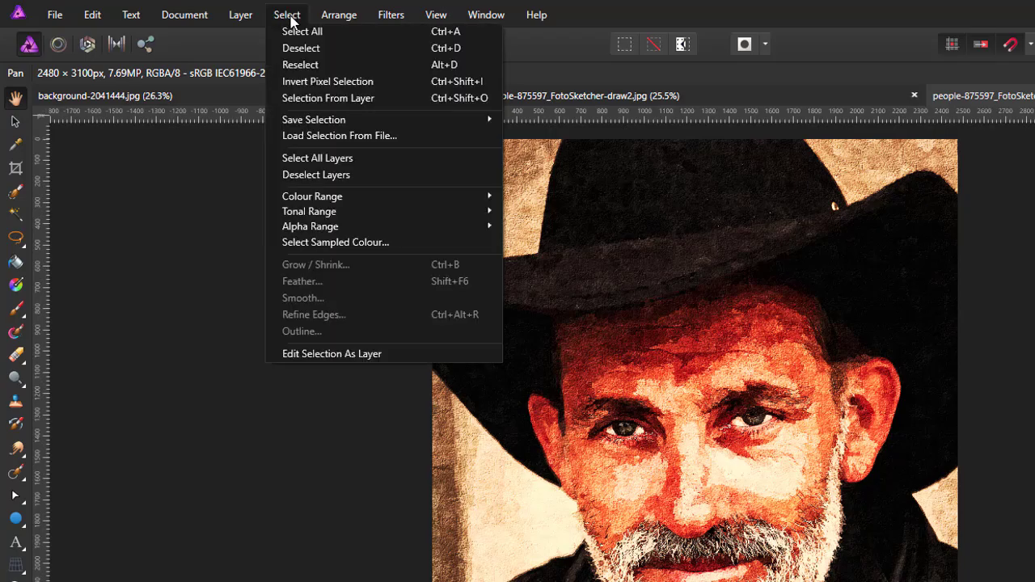
click(301, 67)
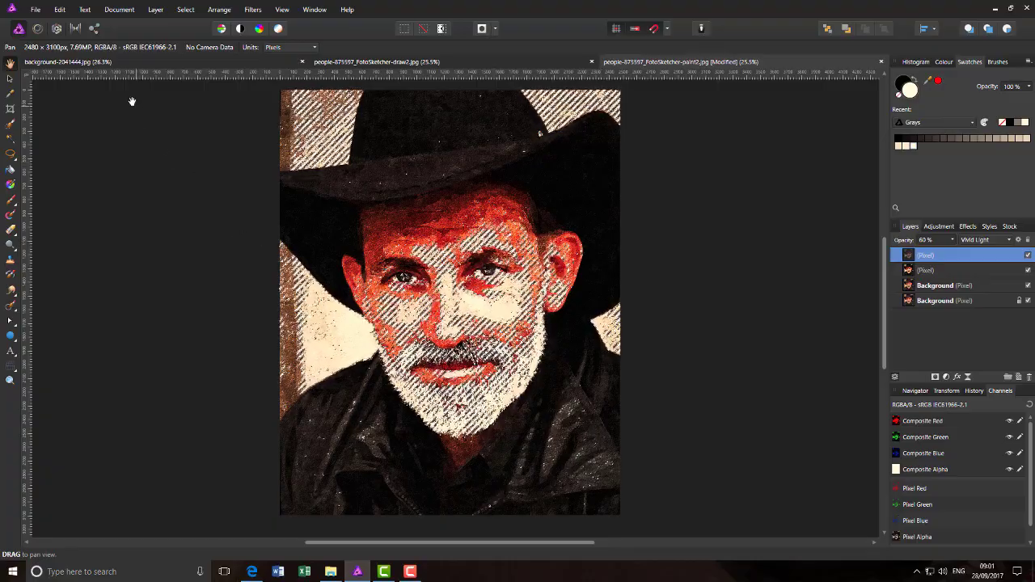
click(157, 11)
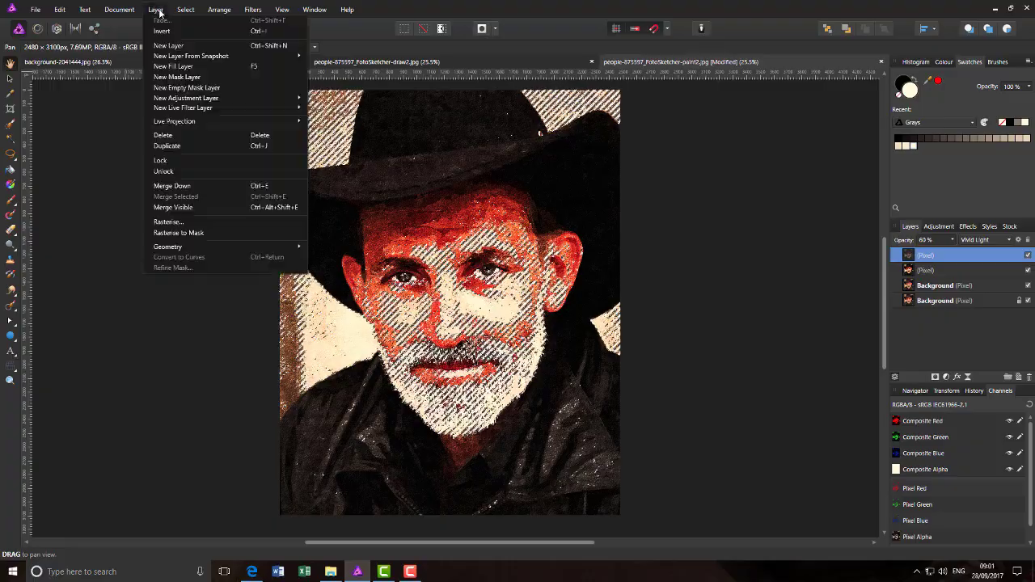
click(188, 67)
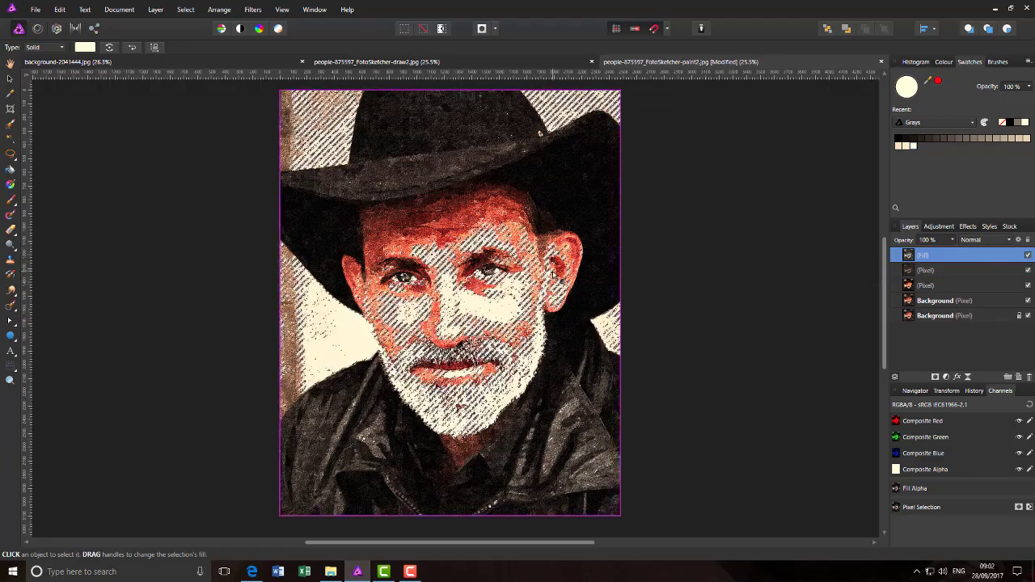
key(ctrl+d)
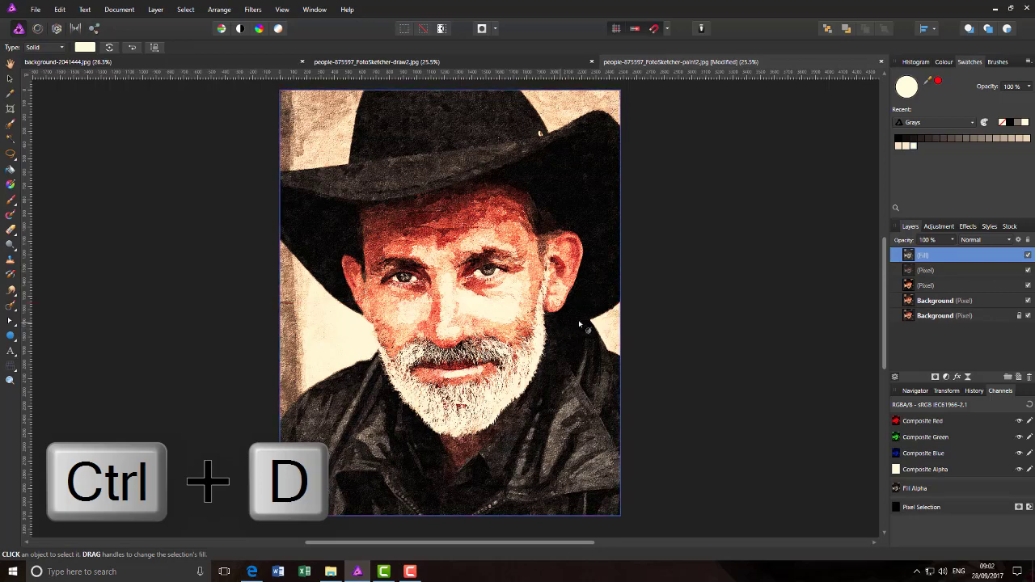
Step: Drop the top Fill layer's opacity to about 41% for a faint cream tint
click(955, 242)
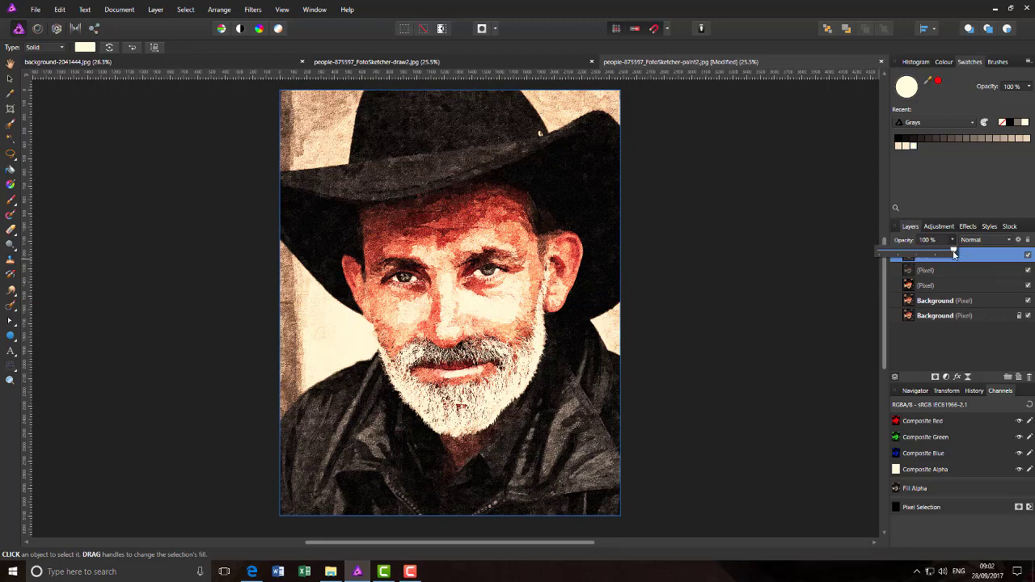
drag(954, 254, 910, 258)
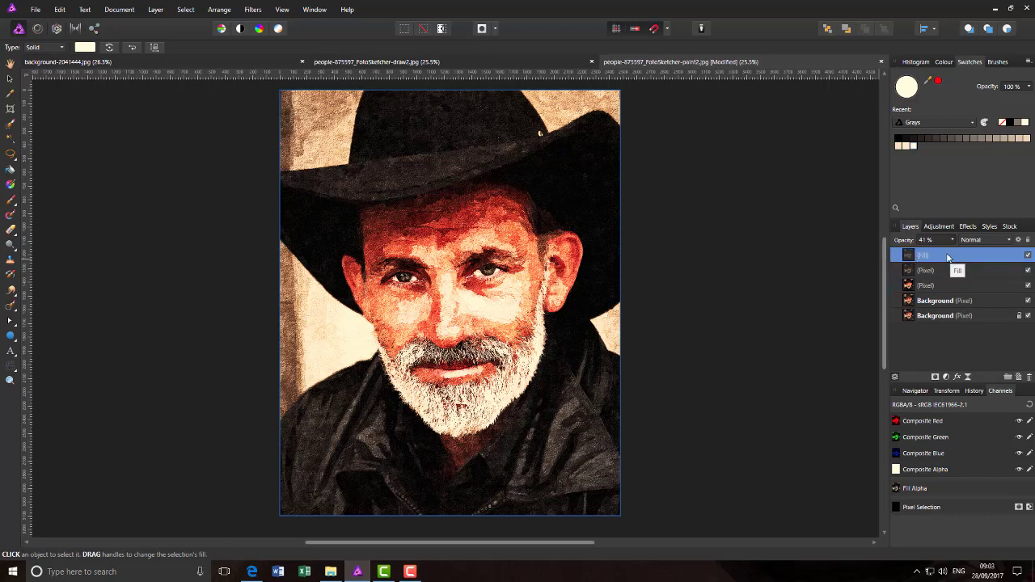
Step: Use Merge Visible on the Fill layer to create a new flattened Pixel layer on top
right_click(949, 256)
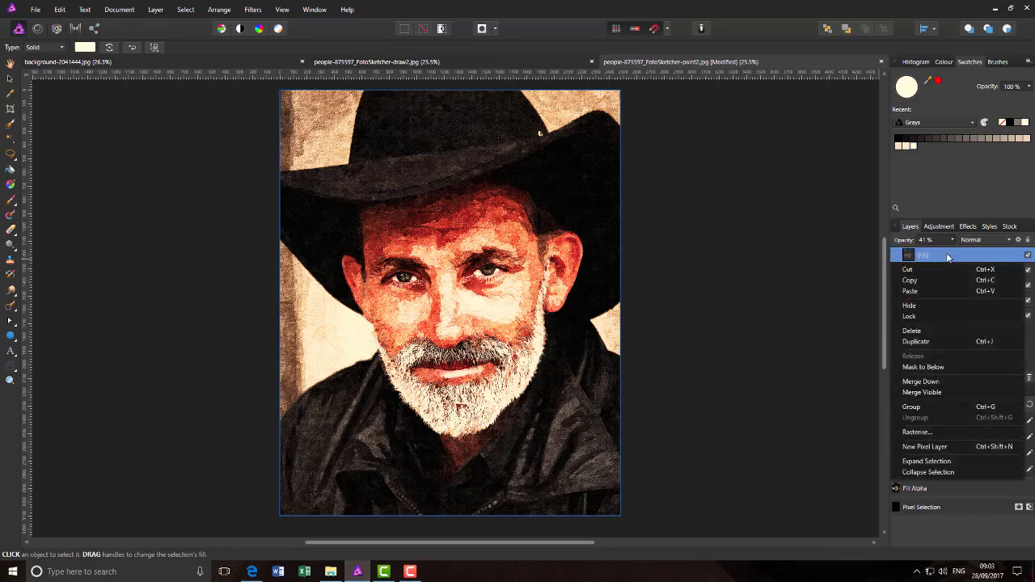
click(935, 393)
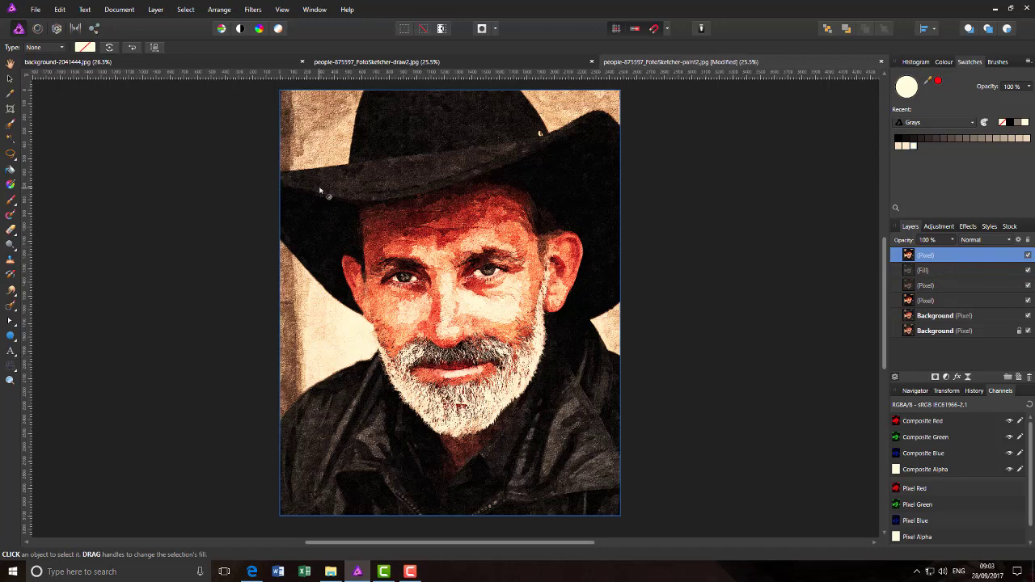
Step: Select all of the black-and-white sketch in the draw2 document
click(456, 65)
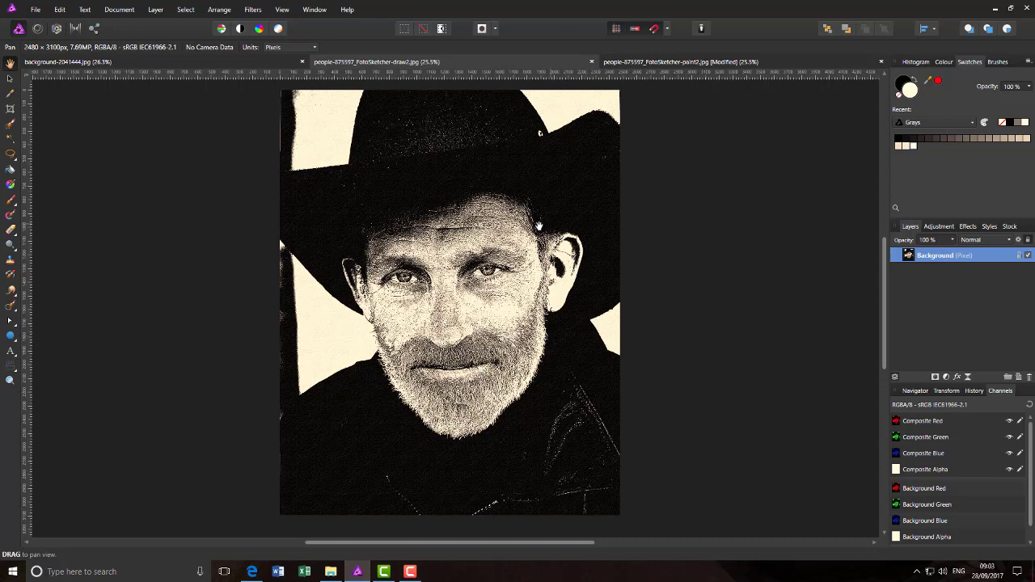
click(62, 13)
mouse_move(177, 11)
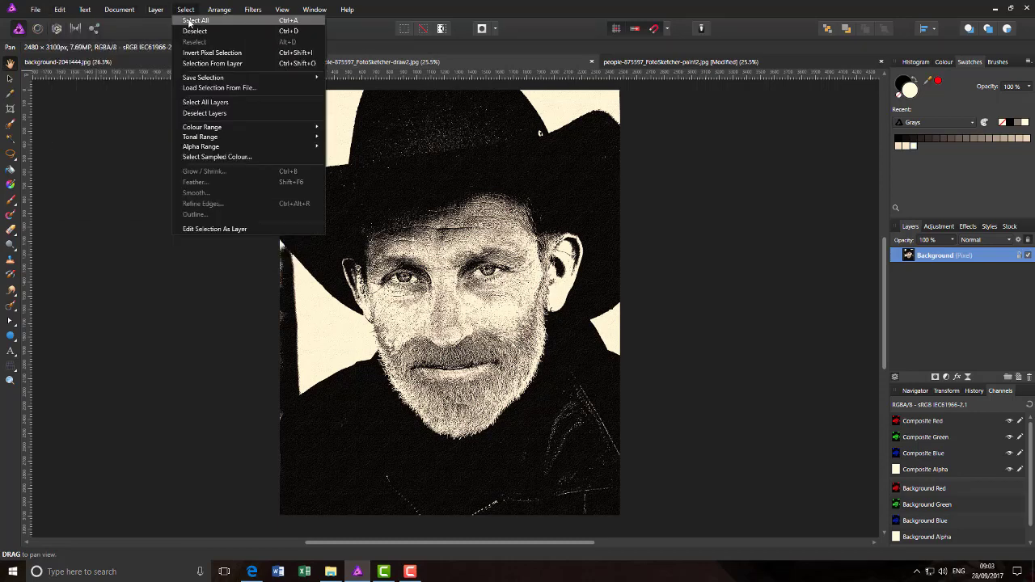
click(188, 21)
click(85, 9)
mouse_move(63, 13)
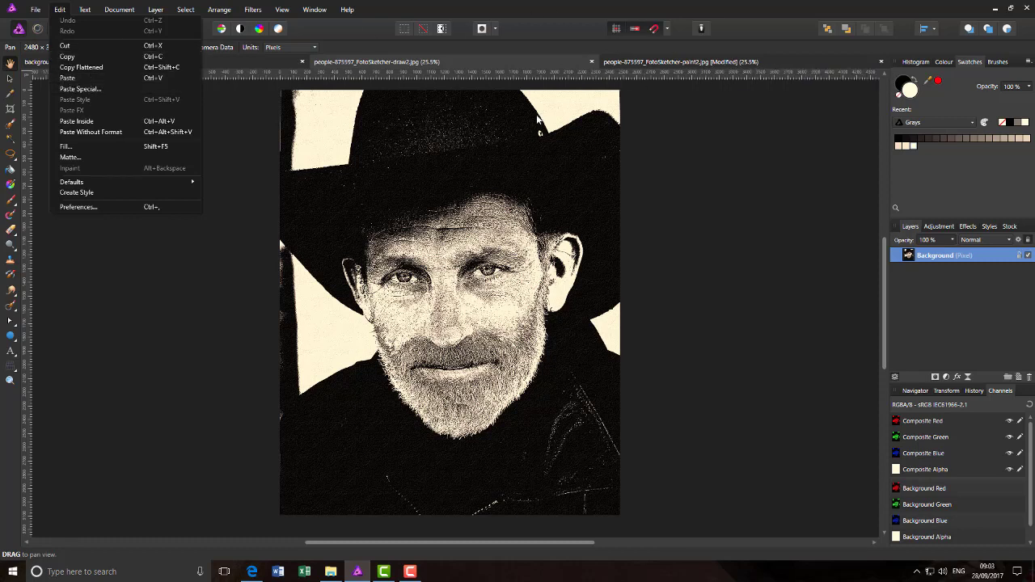
Step: Copy the sketch's Background layer and return to the paint2 document
double_click(939, 256)
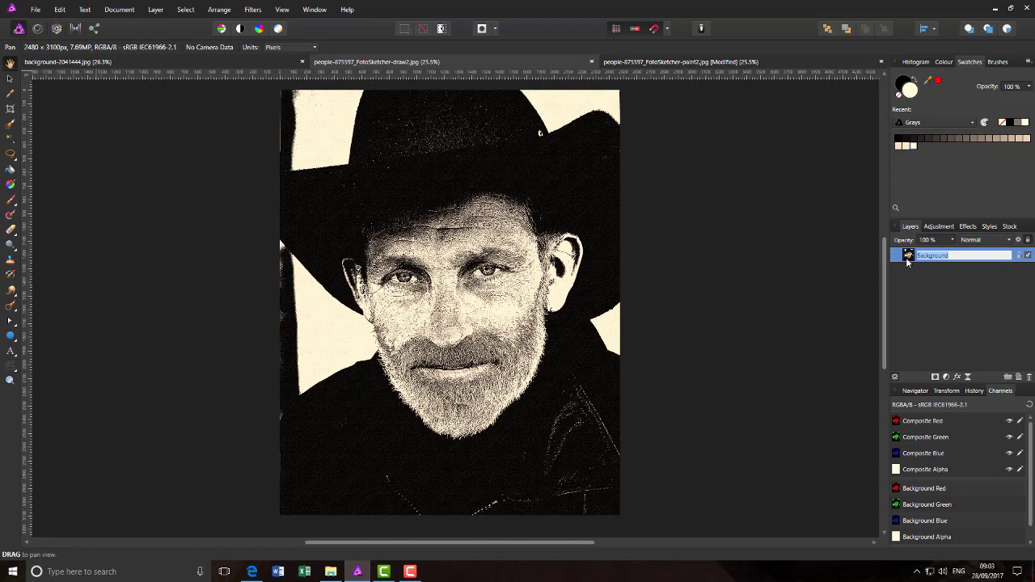
key(Return)
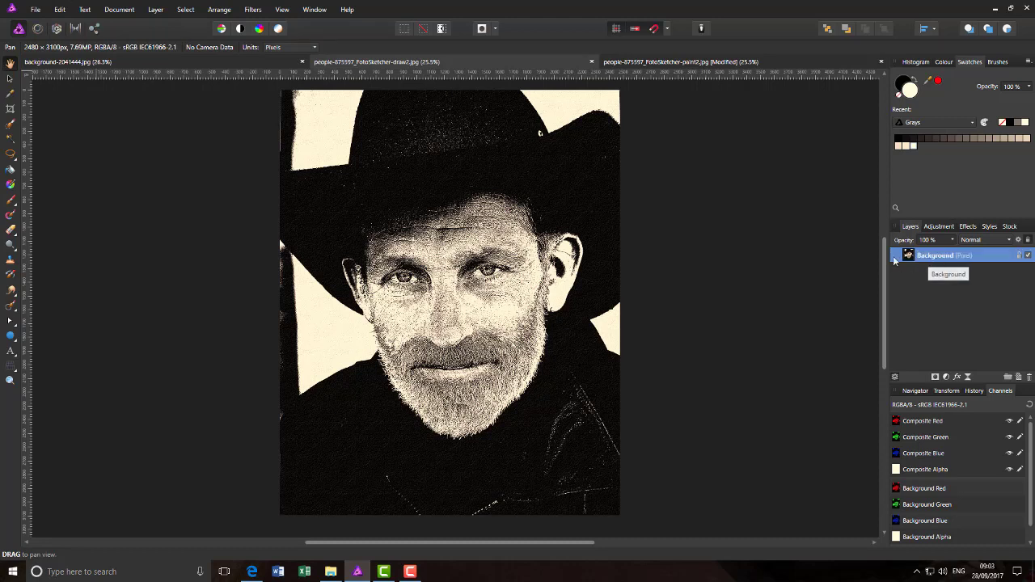
right_click(950, 258)
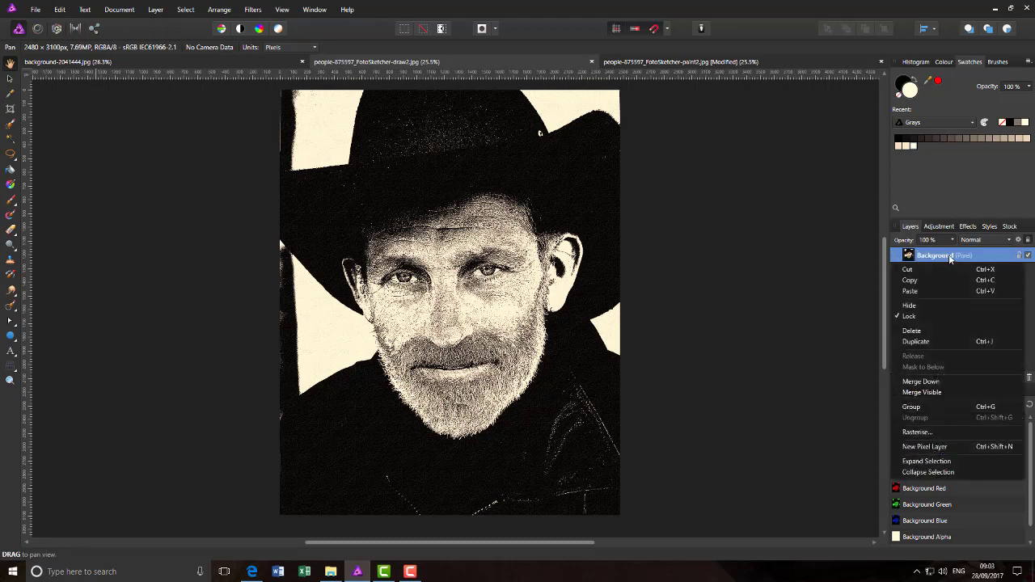
click(914, 284)
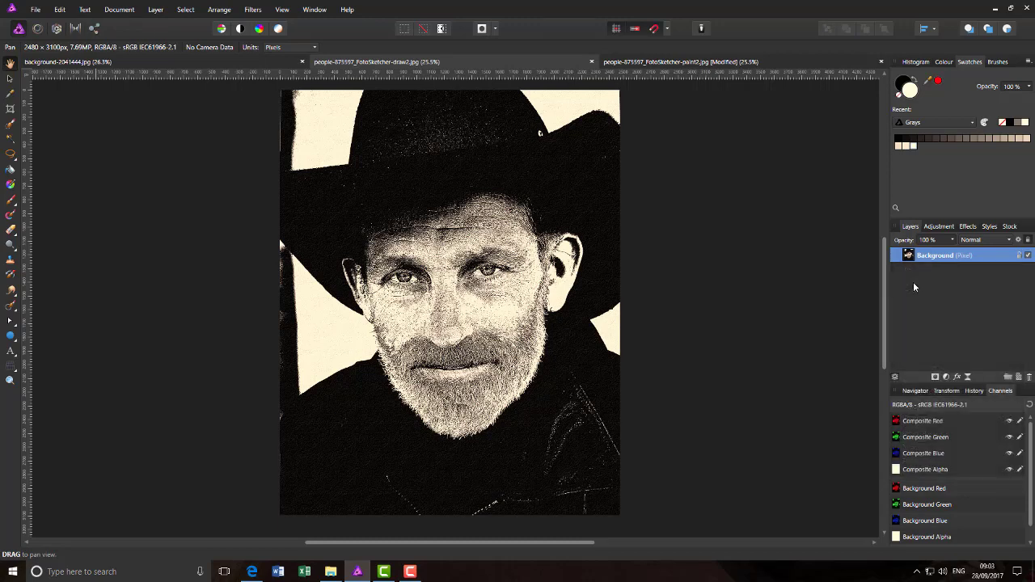
click(697, 62)
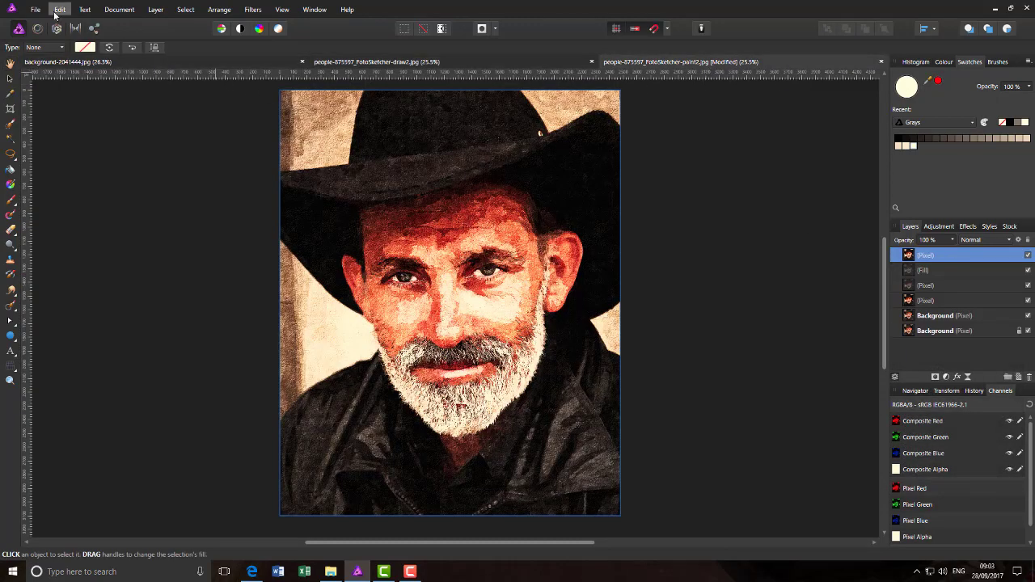
Step: Paste the sketch as a new top layer and set its blend mode to Darken
click(59, 11)
click(73, 76)
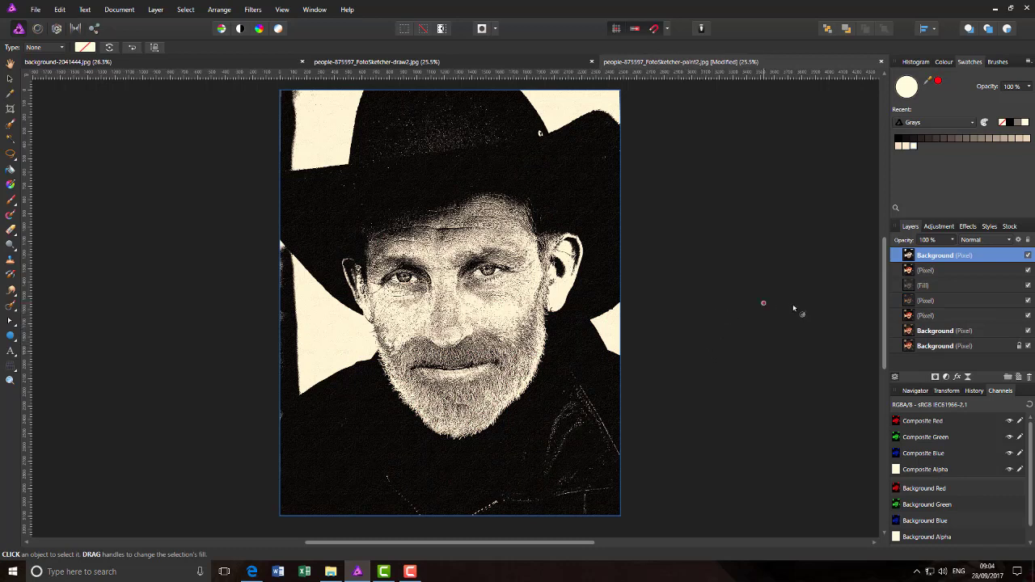
click(1009, 241)
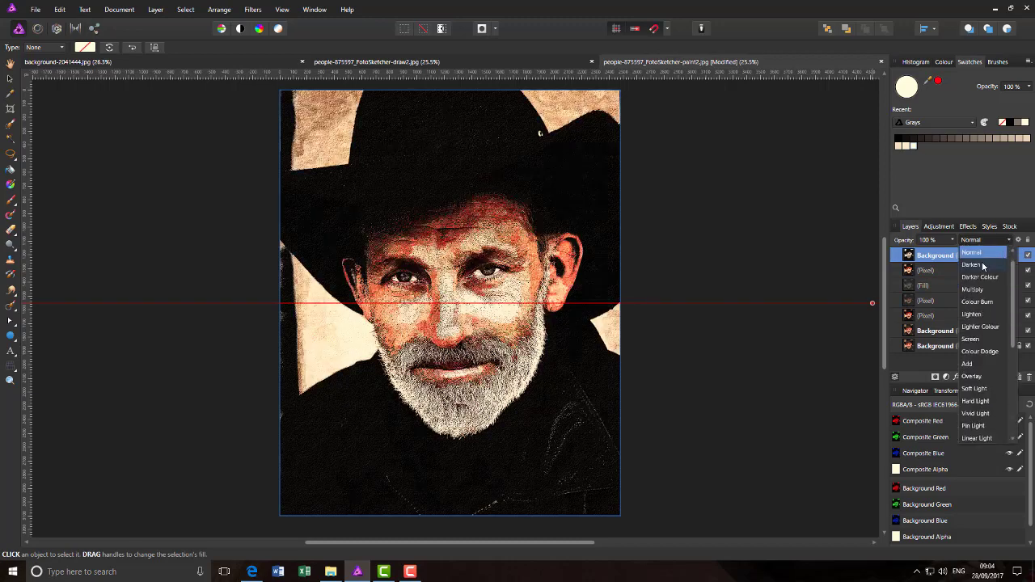
click(979, 265)
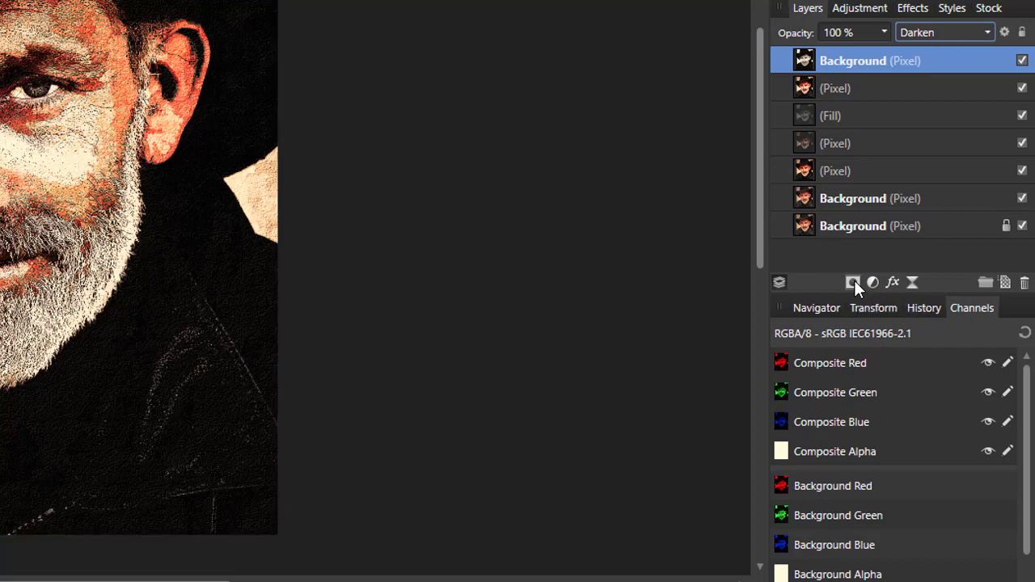
Step: Add a white mask to the pasted sketch layer and pick the Paint Brush Tool
click(853, 282)
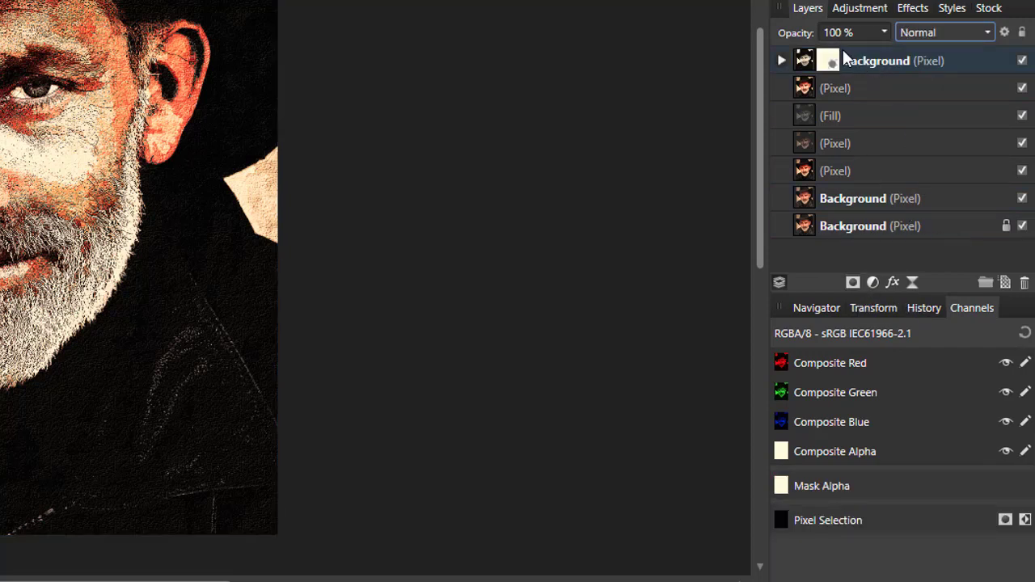
click(779, 171)
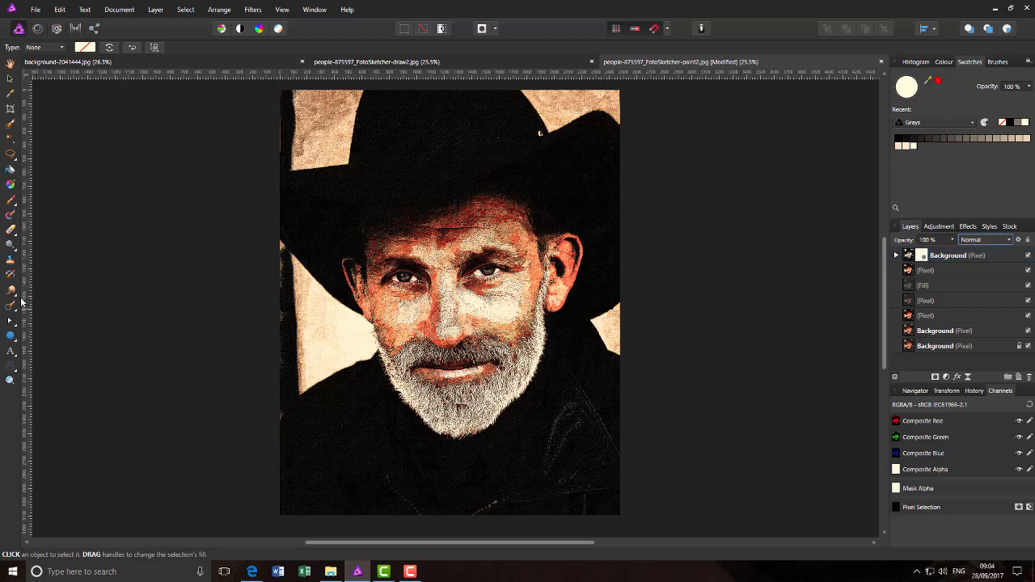
click(10, 200)
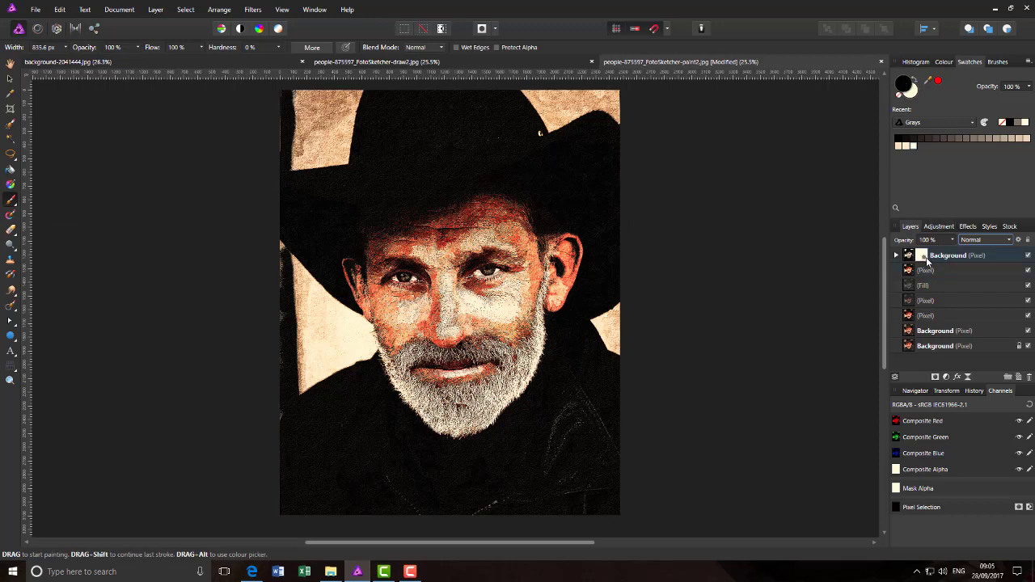
click(896, 256)
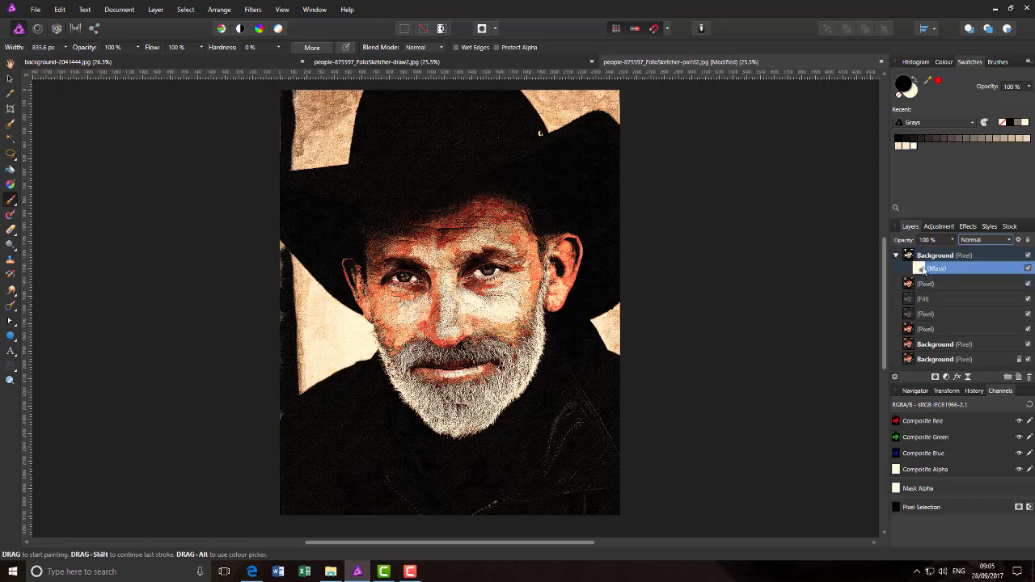
click(138, 50)
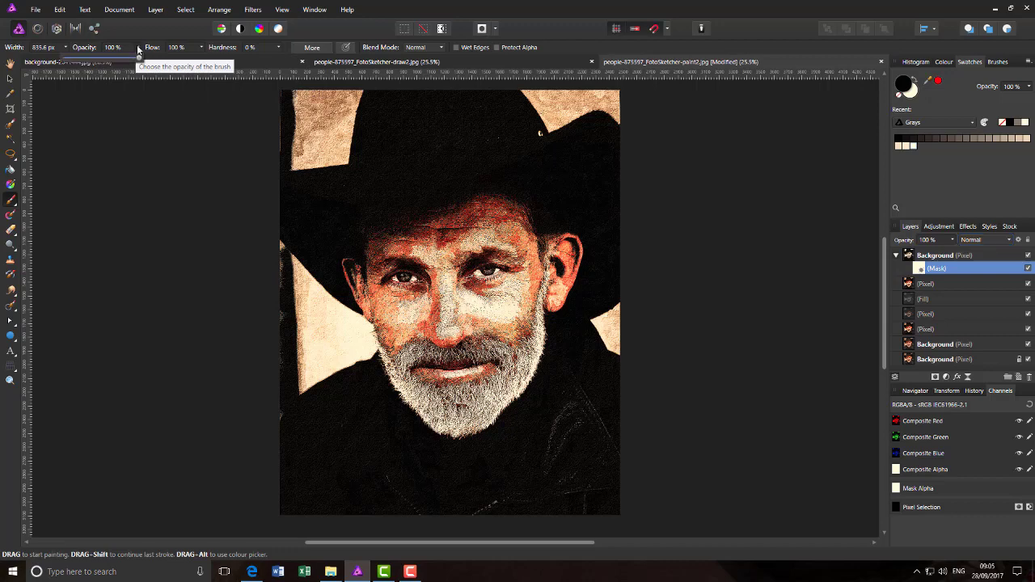
drag(139, 60, 89, 61)
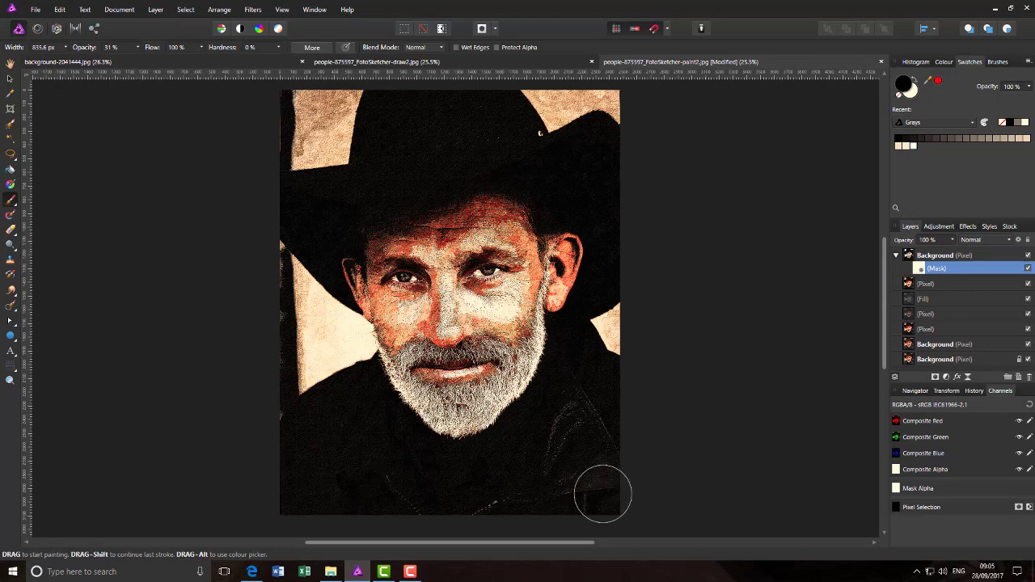
mouse_move(599, 507)
mouse_down()
mouse_move(628, 477)
mouse_move(525, 521)
mouse_move(518, 509)
mouse_move(607, 449)
mouse_move(600, 418)
mouse_move(584, 431)
mouse_move(588, 366)
mouse_up()
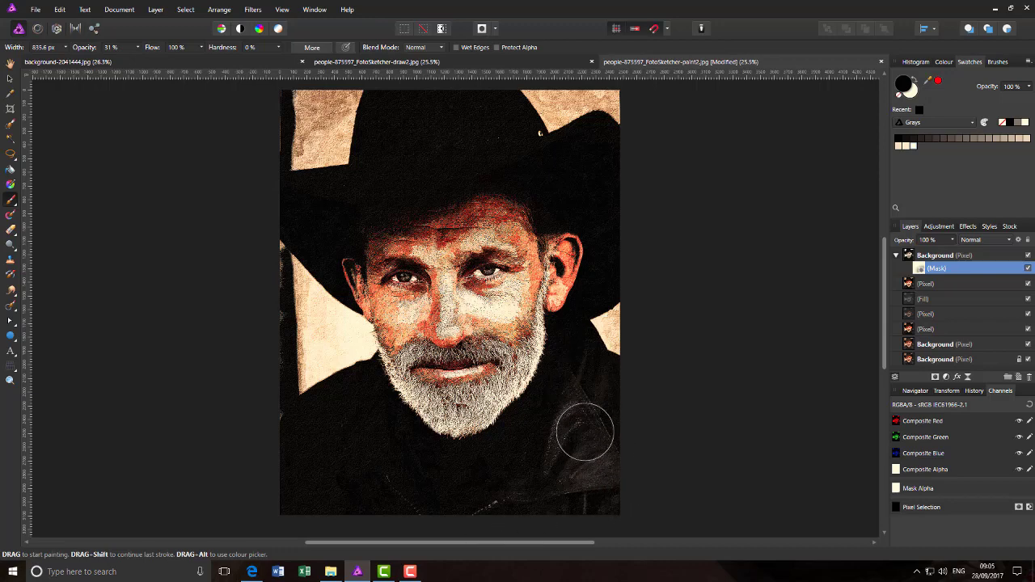
scroll(566, 444, right, 1)
mouse_move(492, 467)
mouse_down()
mouse_move(385, 499)
mouse_move(282, 486)
mouse_move(316, 500)
mouse_move(306, 471)
mouse_move(331, 486)
mouse_move(313, 436)
mouse_move(262, 490)
mouse_move(295, 470)
mouse_move(403, 511)
mouse_move(376, 485)
mouse_move(420, 496)
mouse_move(477, 475)
mouse_move(555, 384)
mouse_up()
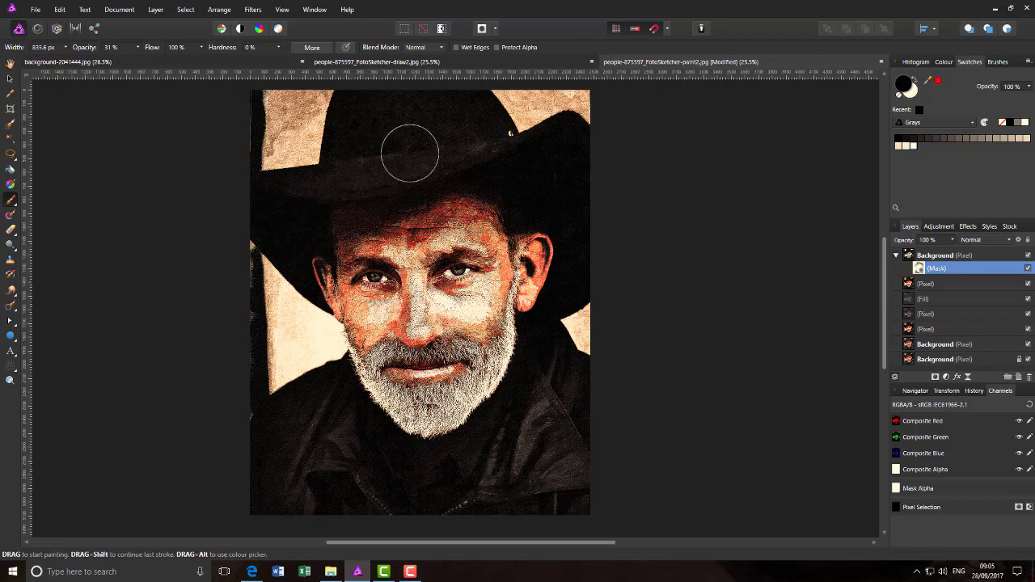
click(499, 65)
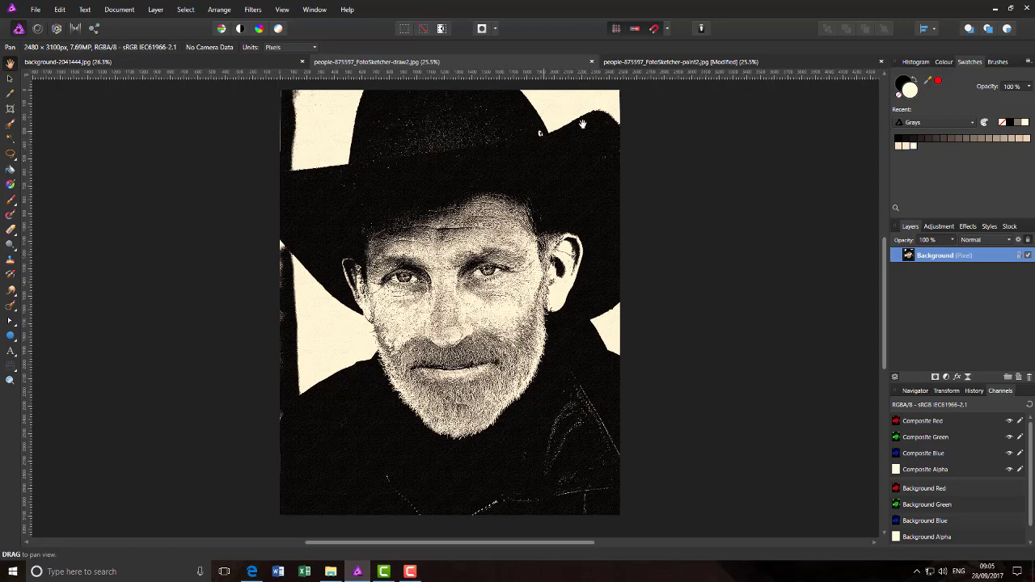
click(667, 65)
key(b)
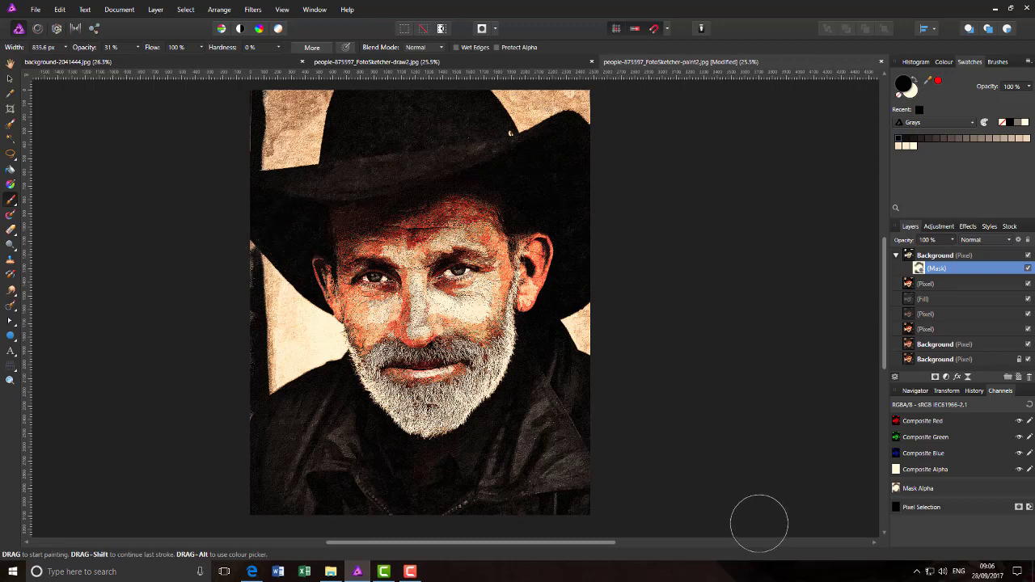
scroll(760, 523, left, 1)
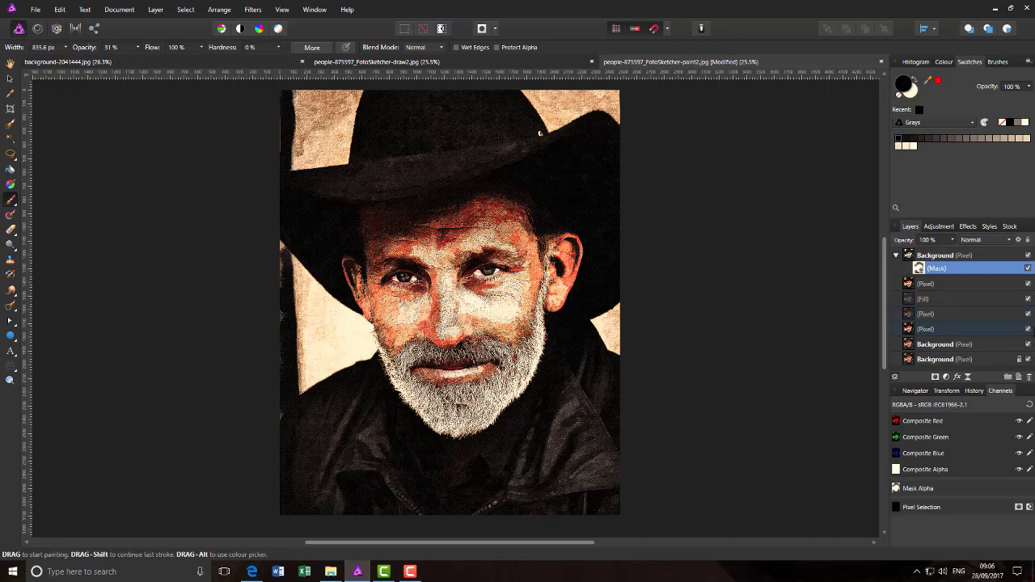
Step: Merge Visible from the Background layer into a new top Pixel layer, undoing a stray stroke
click(969, 256)
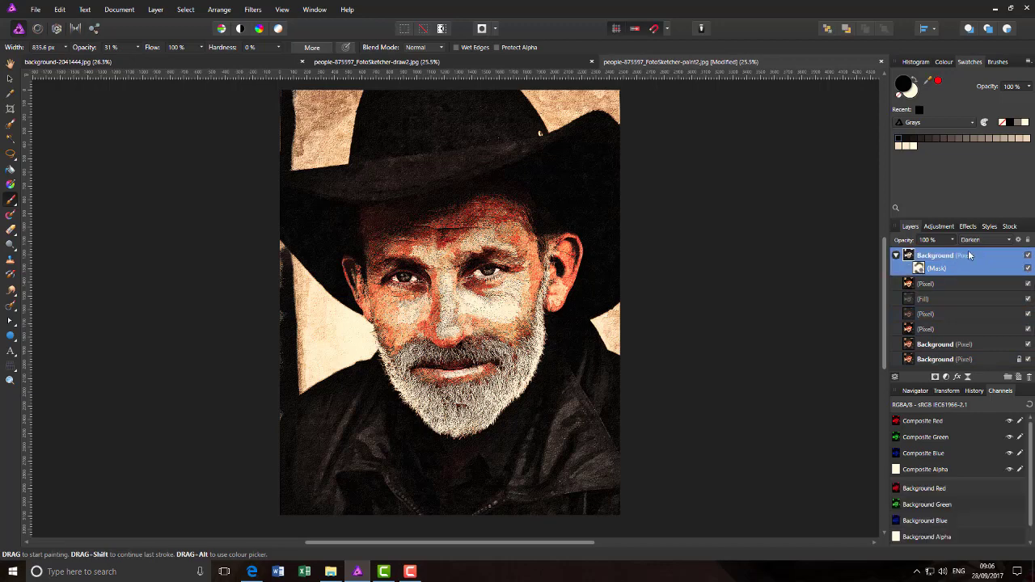
click(897, 256)
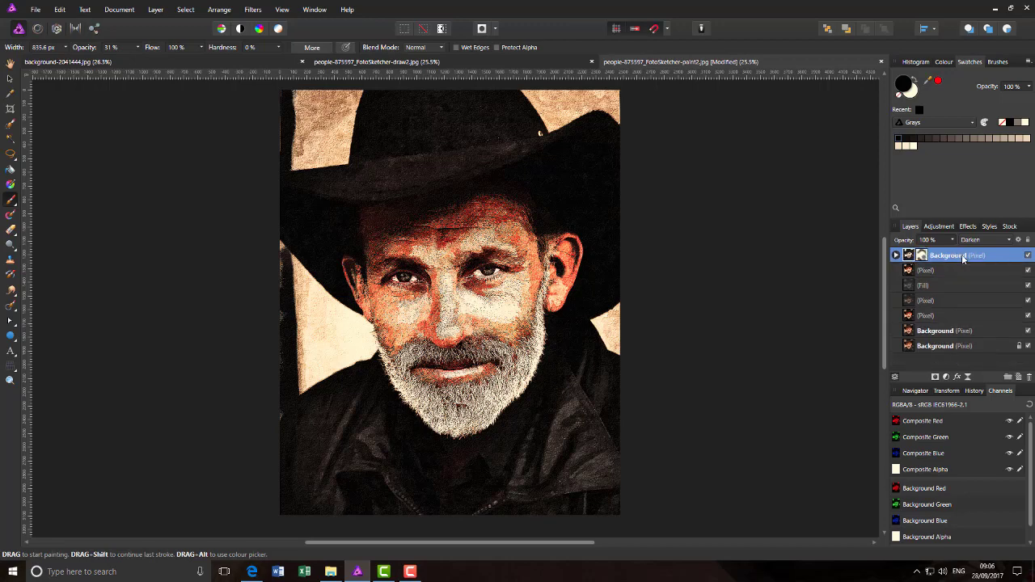
right_click(962, 259)
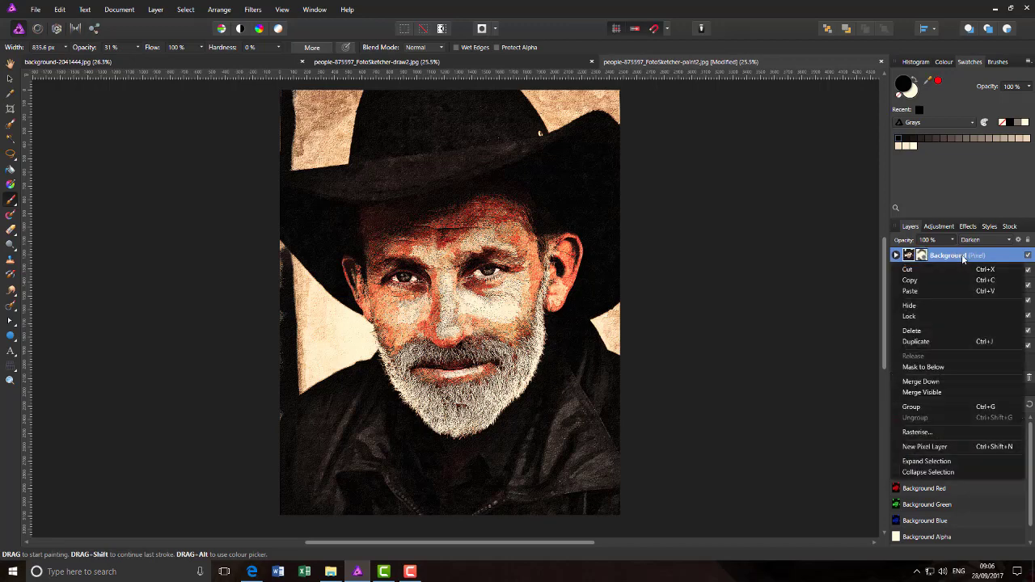
click(940, 394)
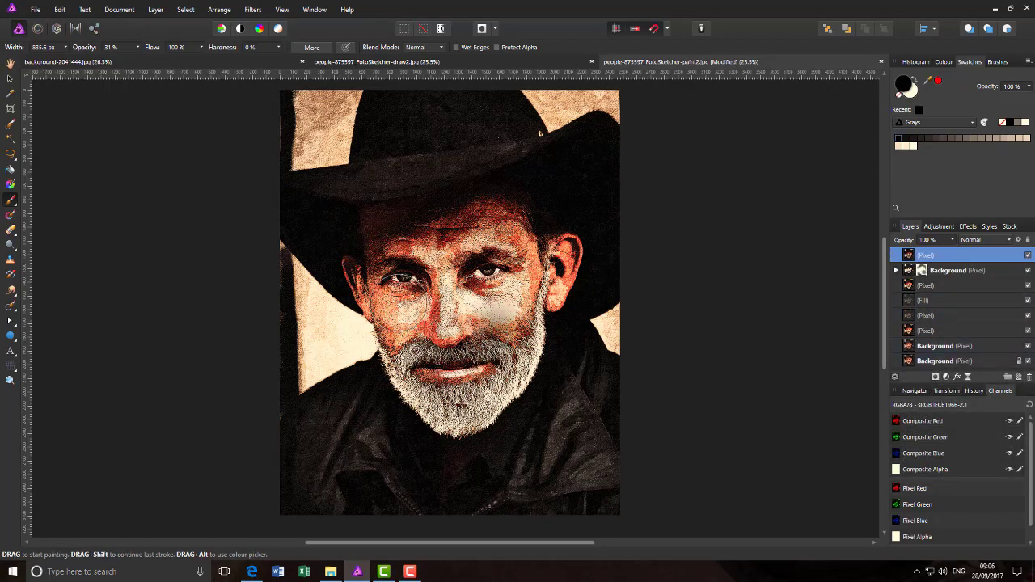
drag(534, 307, 469, 225)
key(ctrl+z)
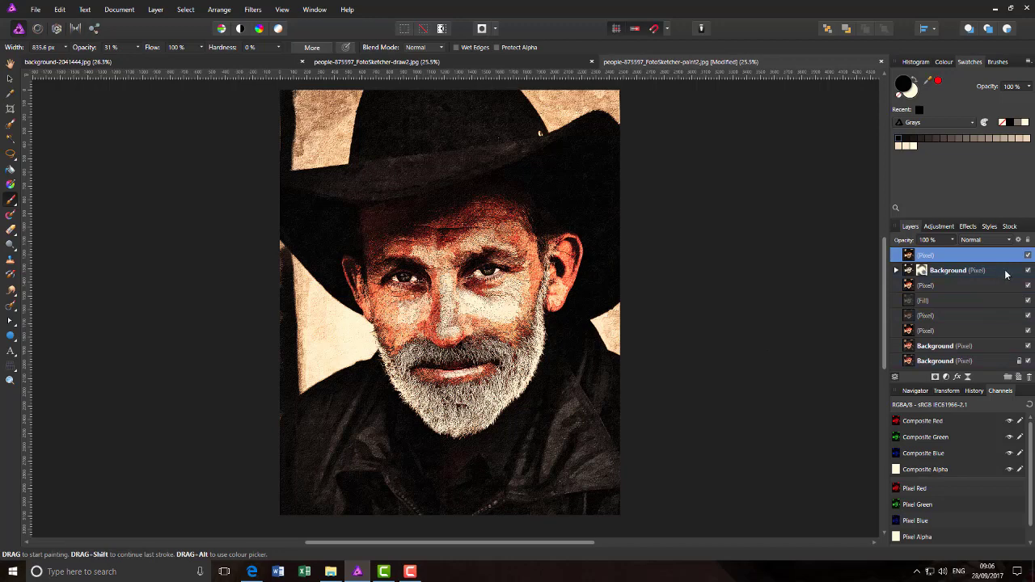
Step: Toggle the merged layer's visibility to compare before and after, leaving it on
click(1028, 256)
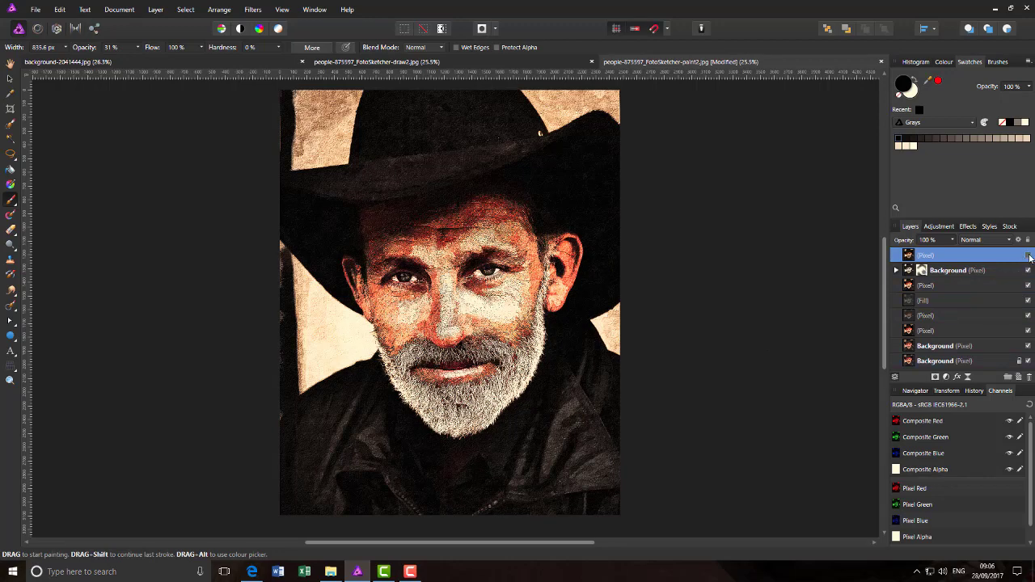
click(1028, 255)
click(1028, 256)
click(1028, 256)
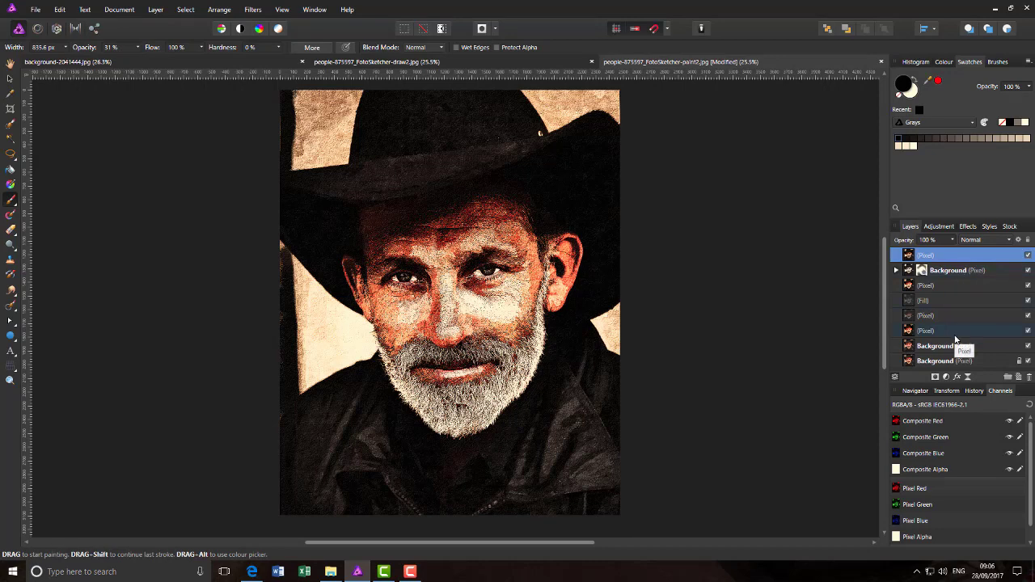
Step: Duplicate the merged layer and apply a 2 px monochrome High Pass filter to the copy
right_click(956, 258)
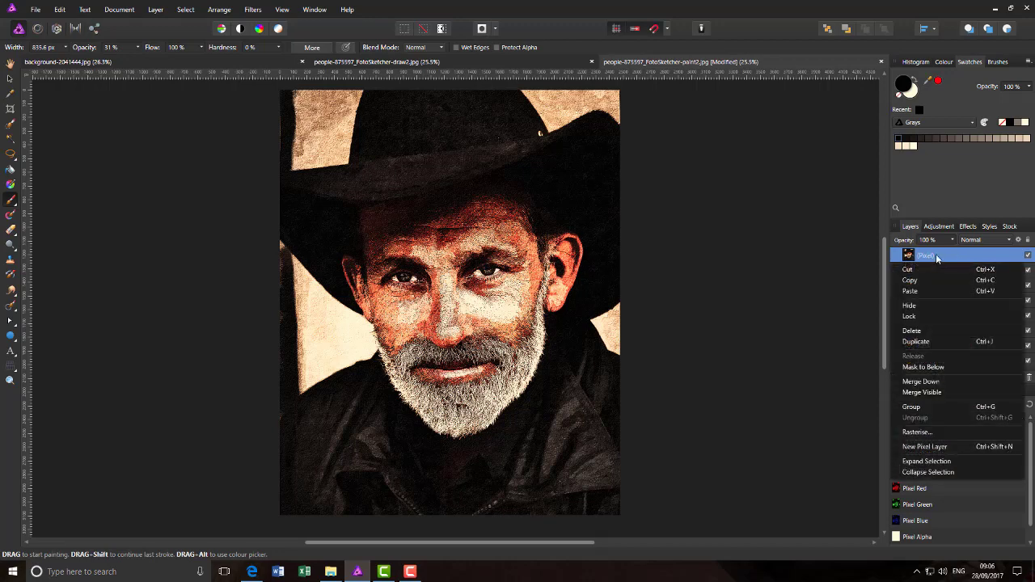
click(935, 347)
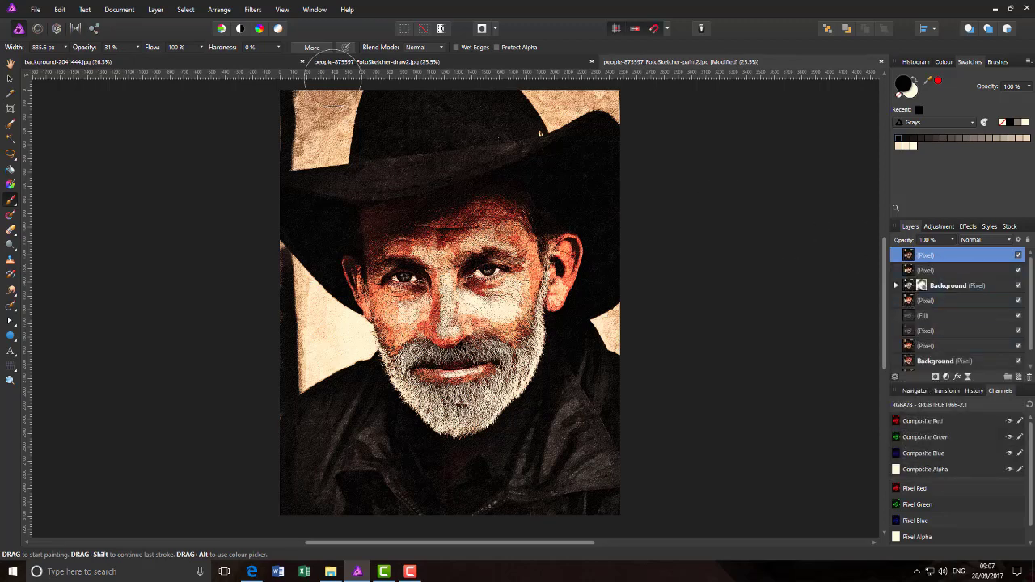
click(253, 9)
mouse_move(286, 30)
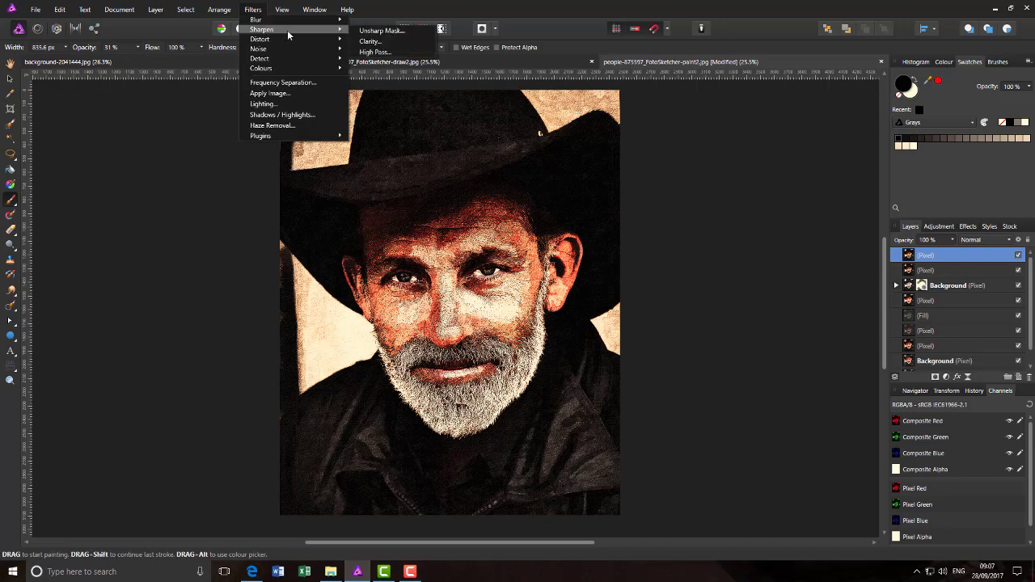
click(378, 52)
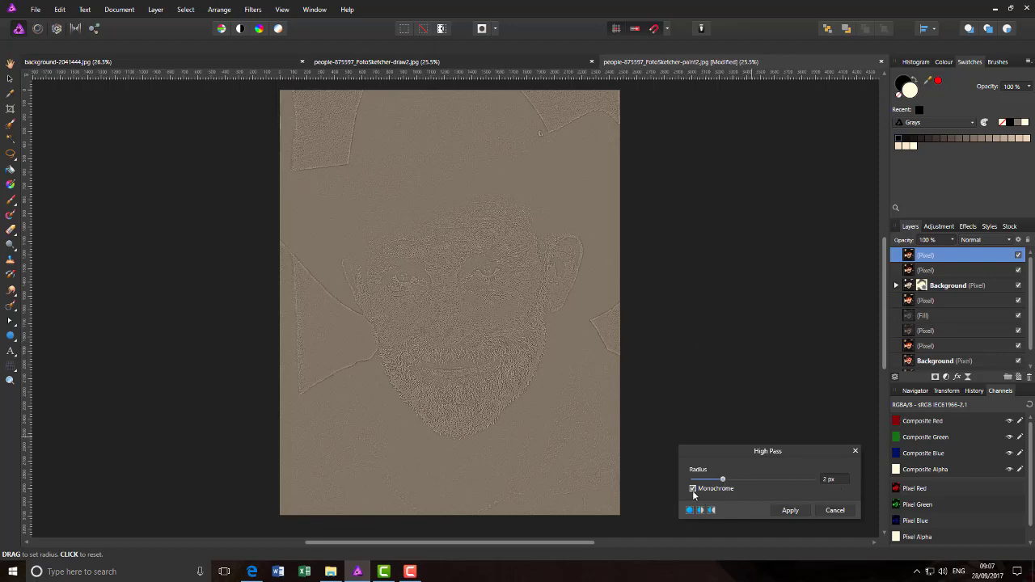
click(791, 511)
key(b)
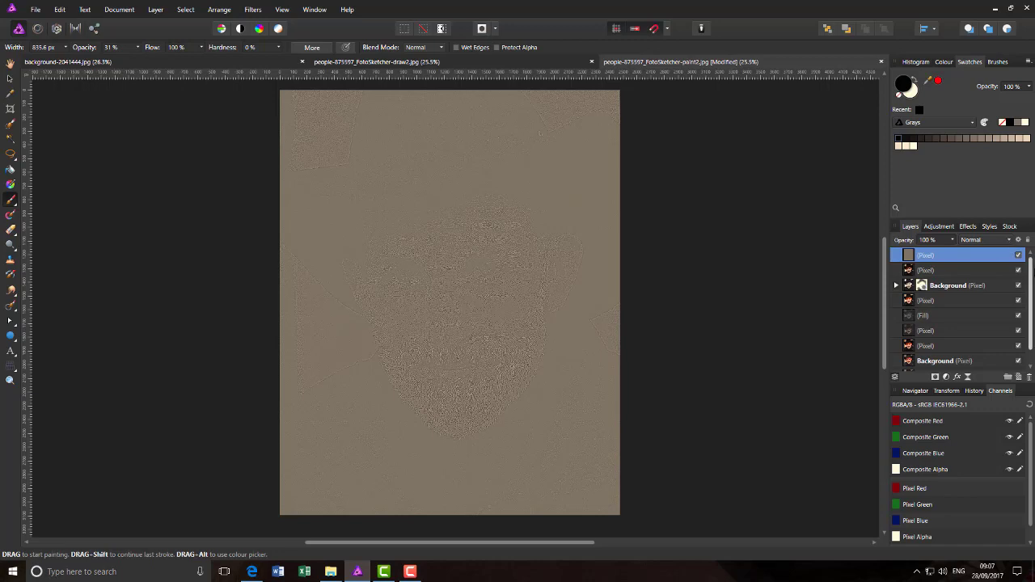
Step: Set the high-pass layer's blend mode to Linear Light
click(1010, 241)
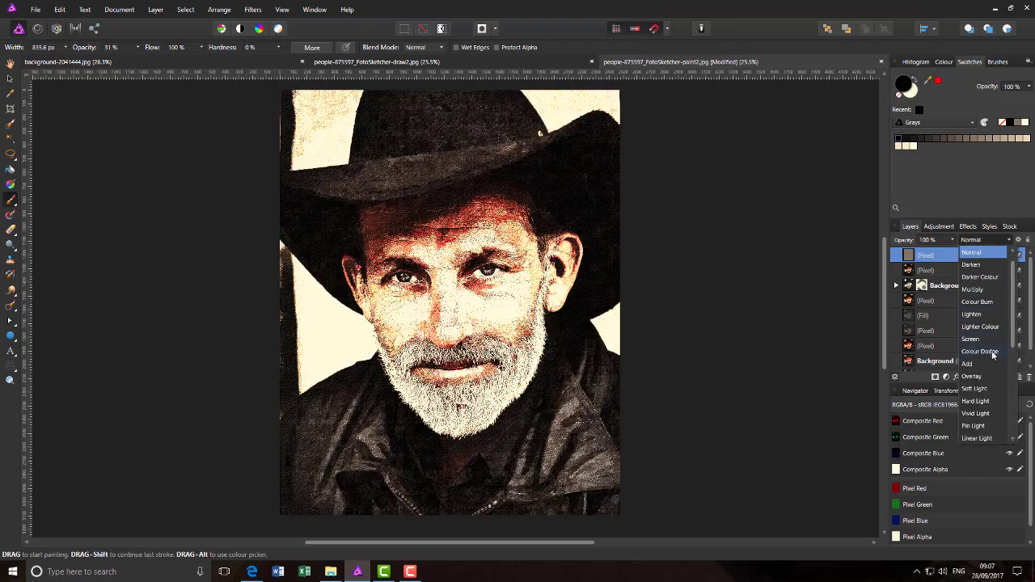
scroll(991, 437, down, 2)
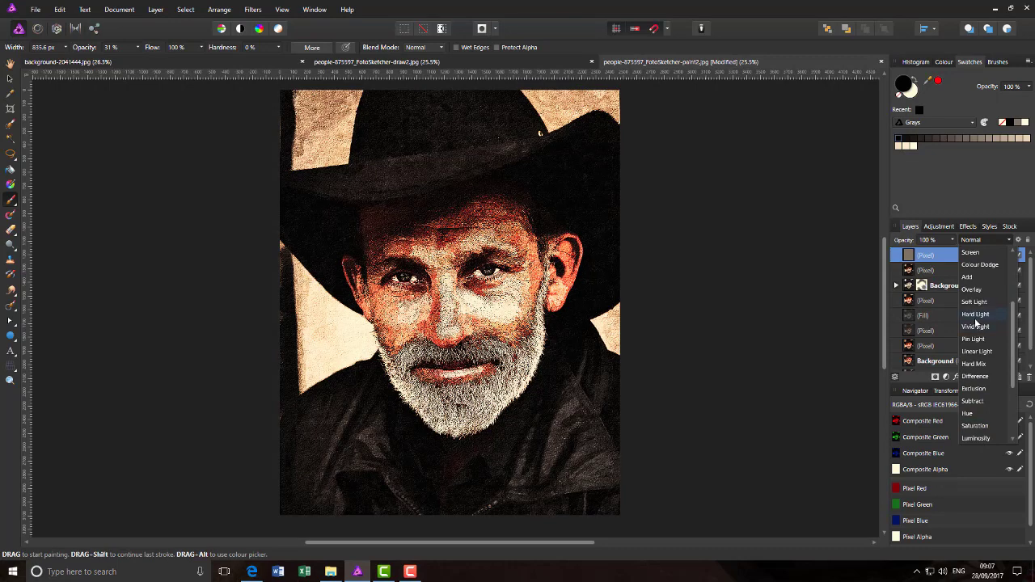
click(981, 353)
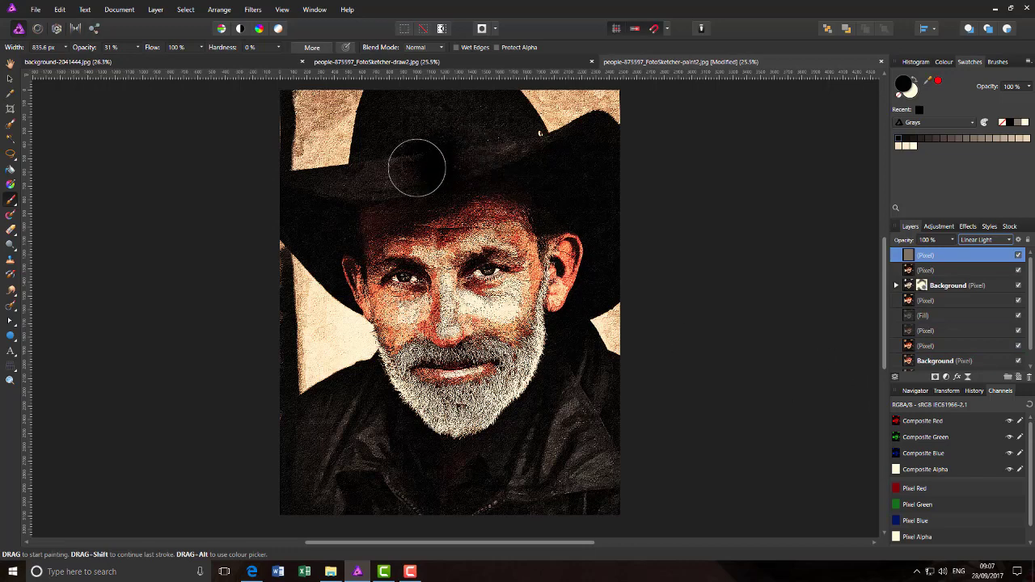
drag(418, 168, 356, 221)
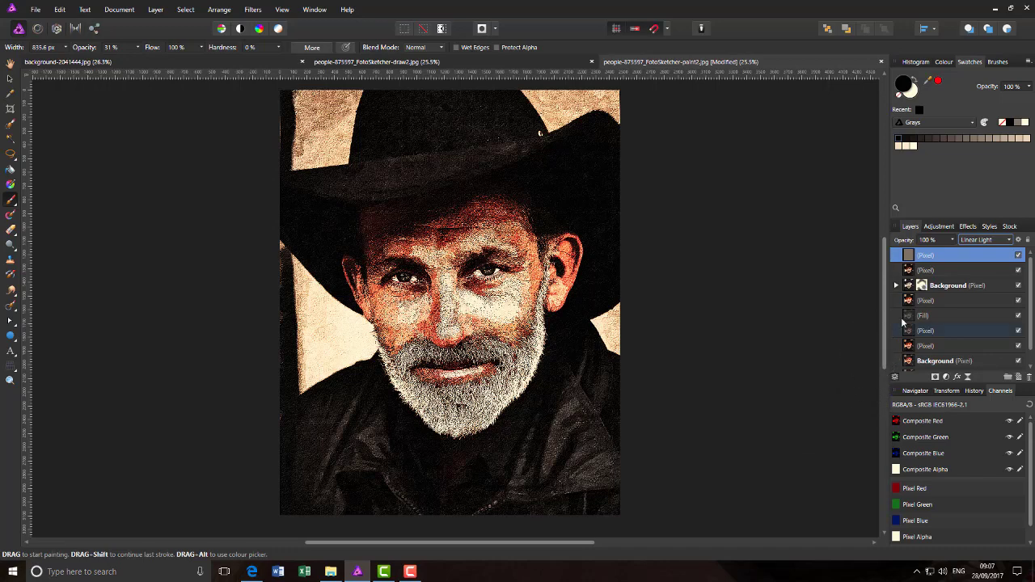
Step: Merge Visible from the top layer into a new Pixel layer, undoing a stray brush stroke
right_click(964, 259)
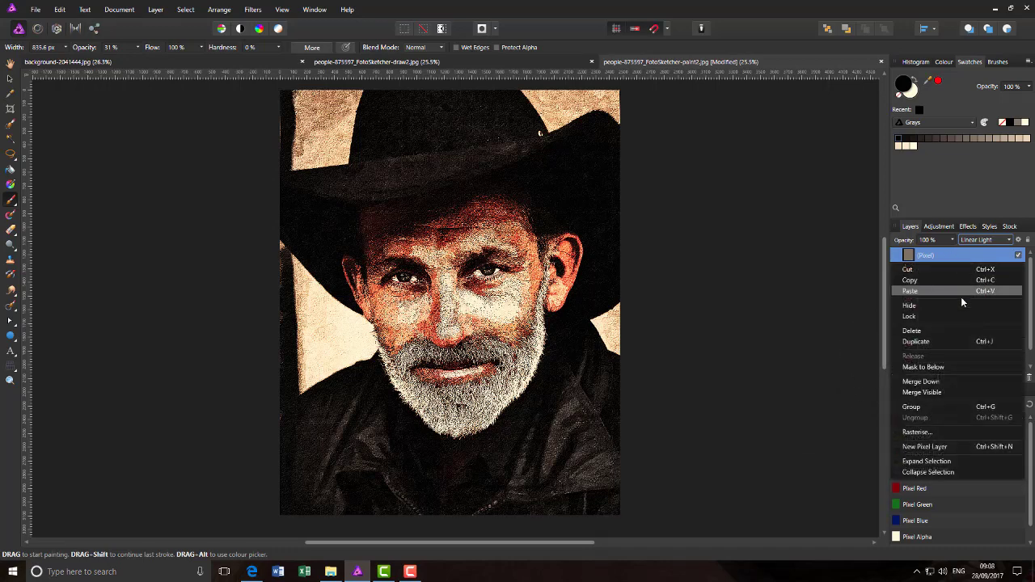
click(947, 393)
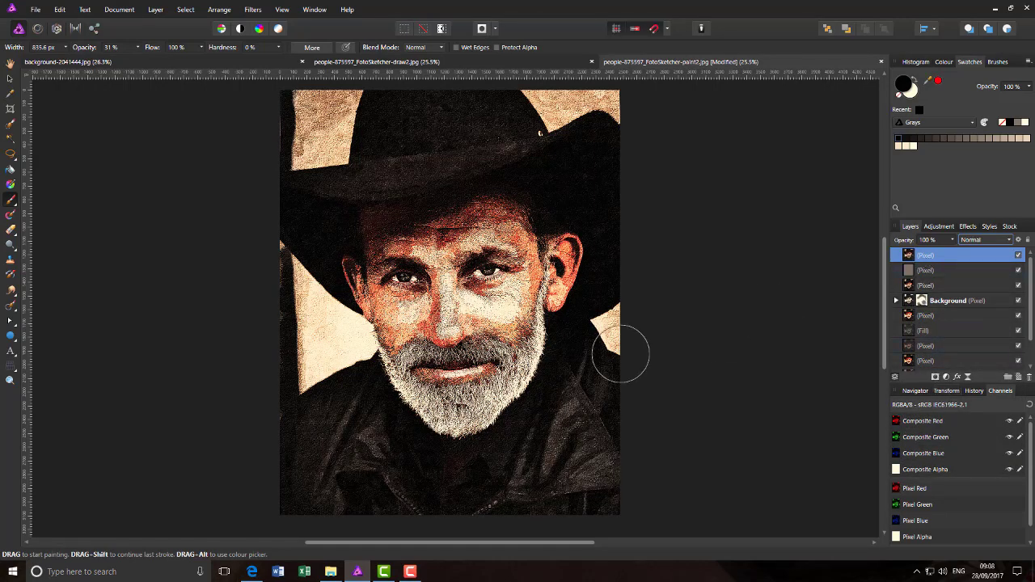
mouse_move(521, 319)
mouse_down()
mouse_move(415, 320)
mouse_move(391, 341)
mouse_move(521, 314)
mouse_up()
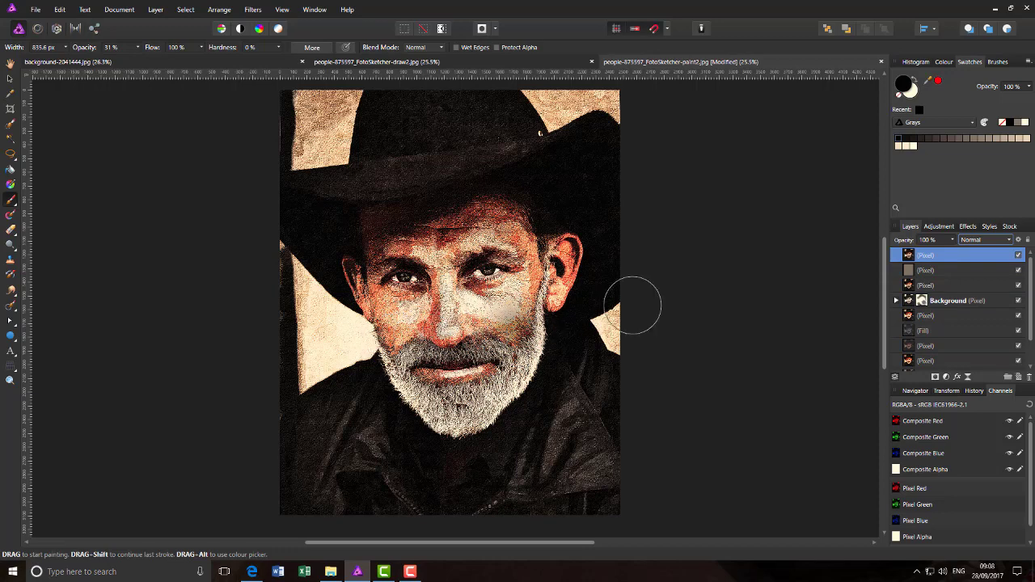
key(ctrl+z)
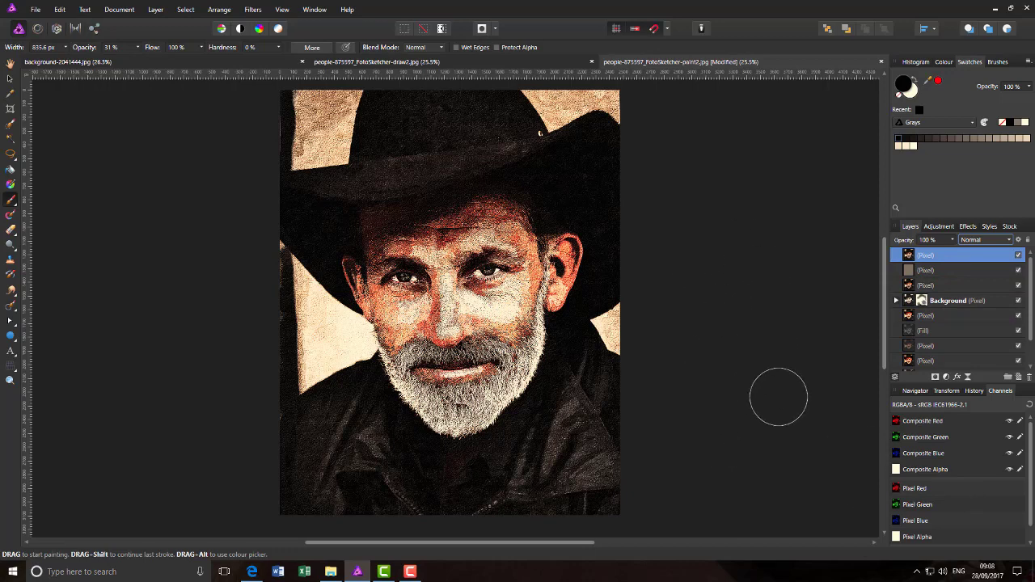
Step: Copy the merged portrait layer
right_click(947, 256)
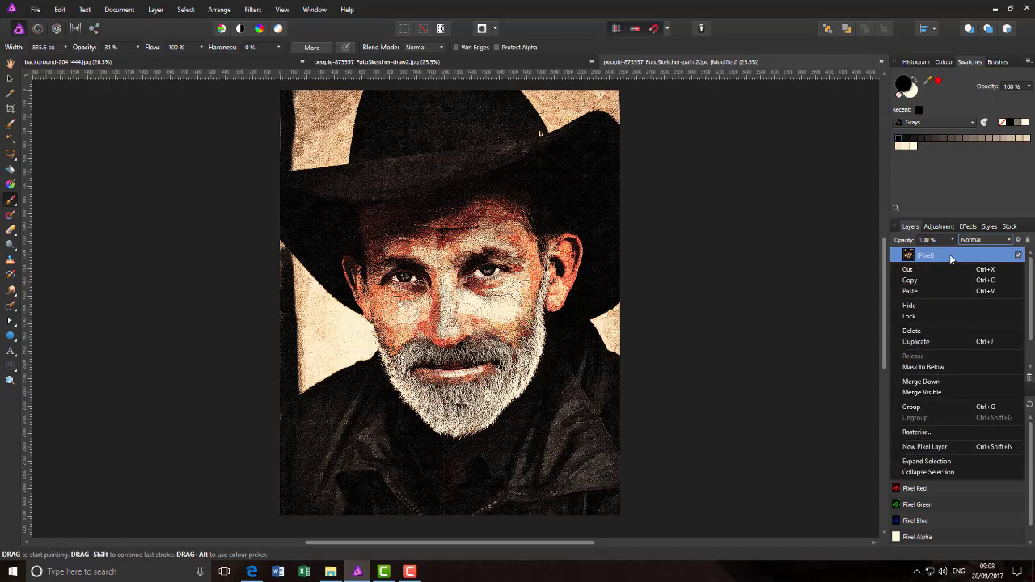
click(916, 280)
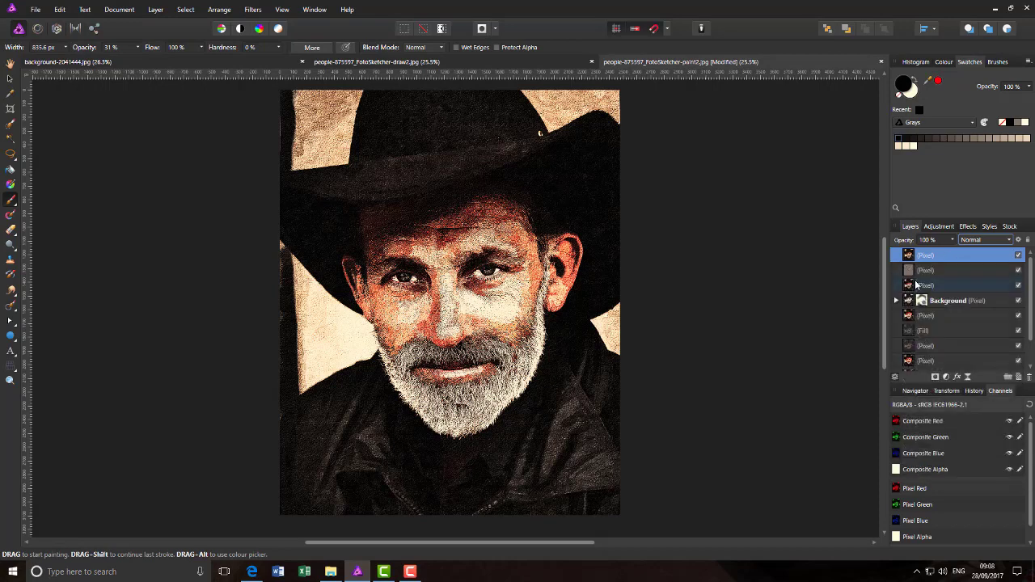
key(h)
Step: Paste the portrait into background-2041444.jpg as a new layer above the texture
click(216, 62)
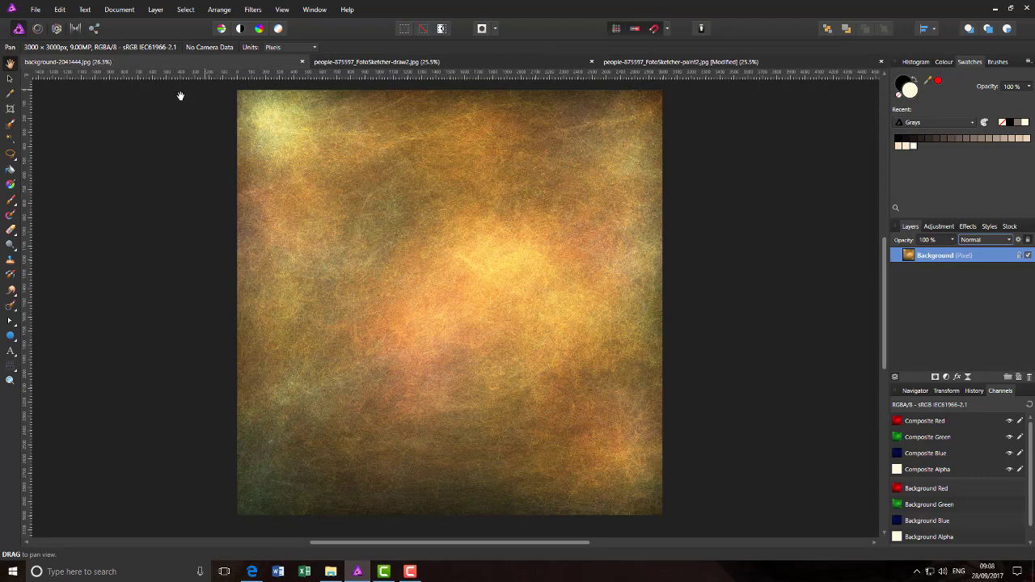
click(60, 9)
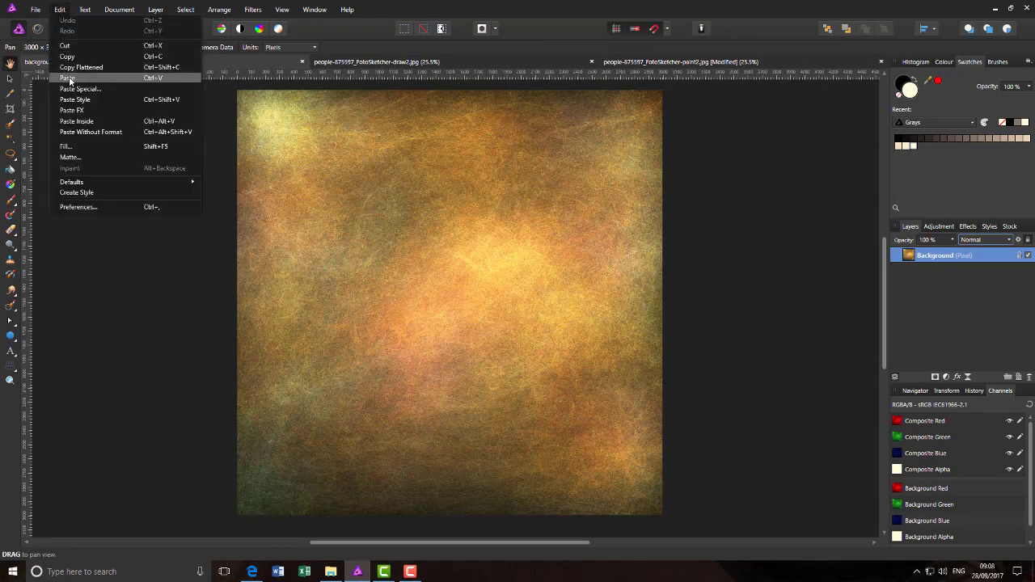
click(68, 79)
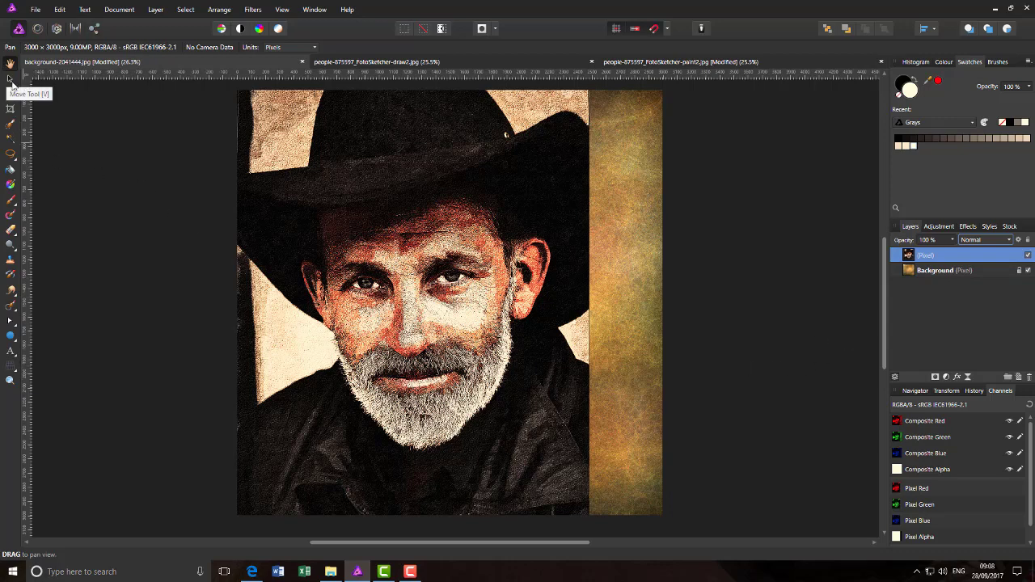
click(9, 79)
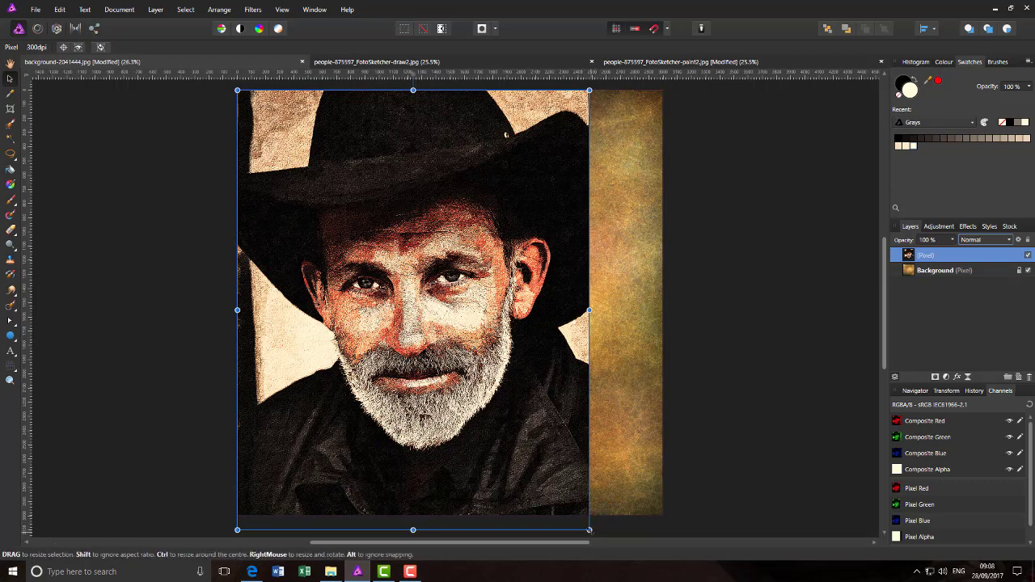
Step: Scale the cowboy portrait to about half size and snap it into the canvas's top-left corner
drag(589, 530, 513, 434)
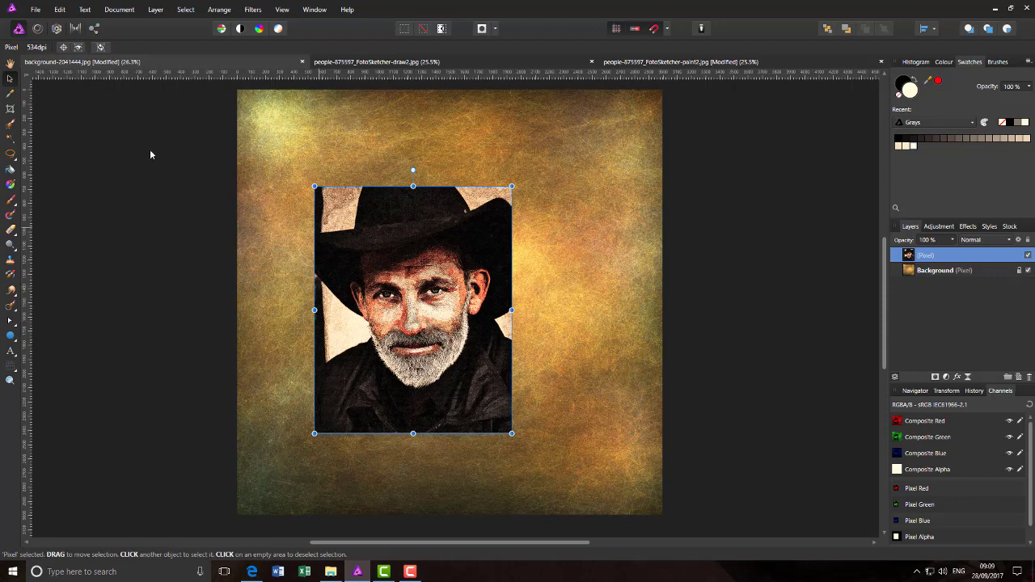
drag(432, 349, 370, 275)
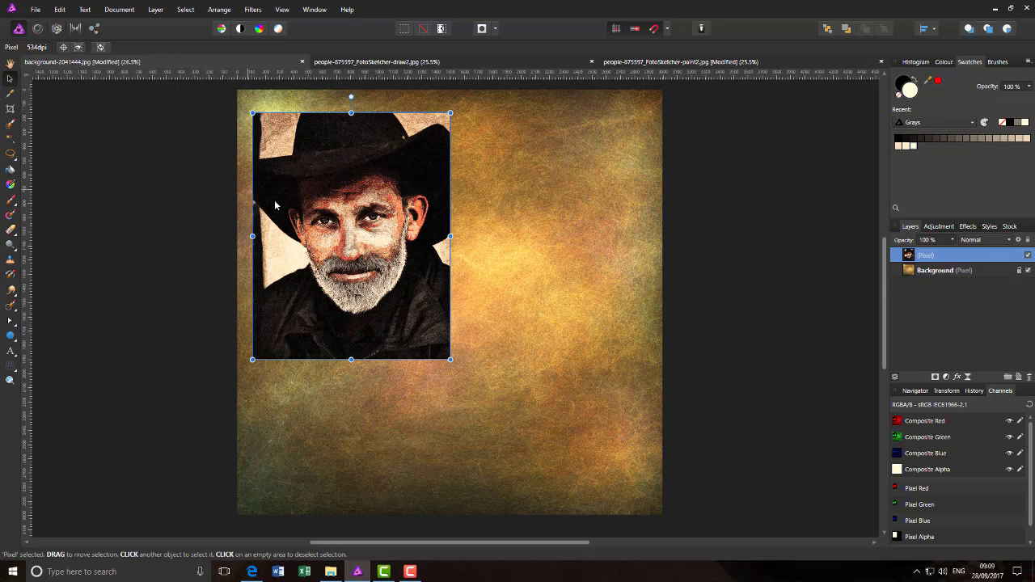
drag(370, 293, 360, 270)
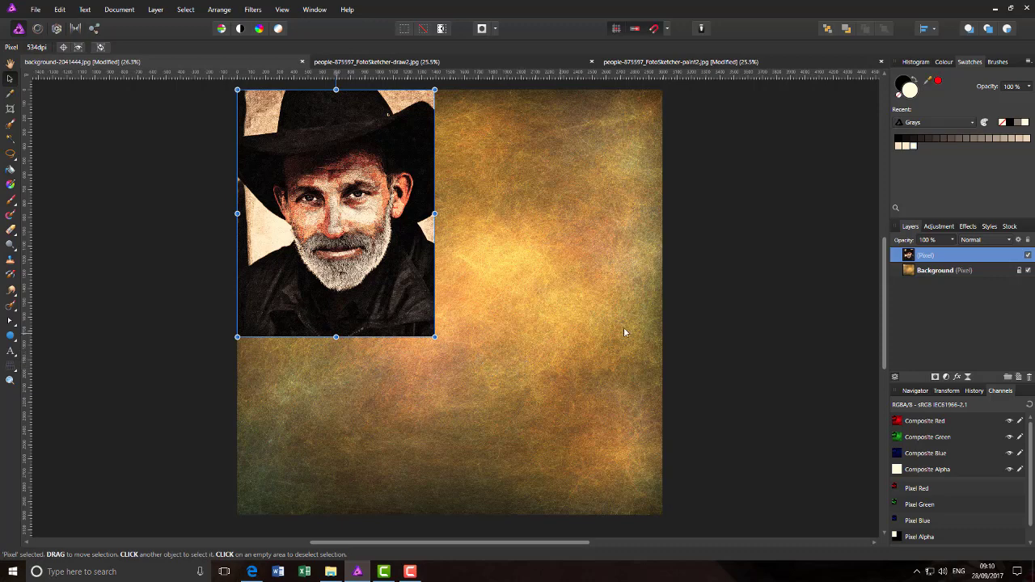
Step: Set the portrait layer's blend mode to Soft Light and duplicate the layer
click(1017, 271)
click(1010, 241)
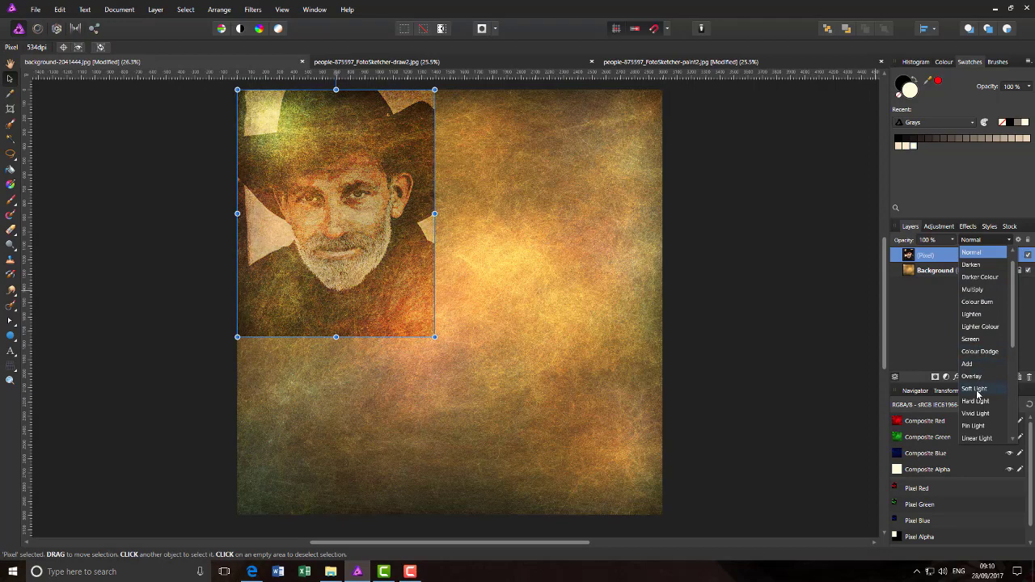
click(975, 389)
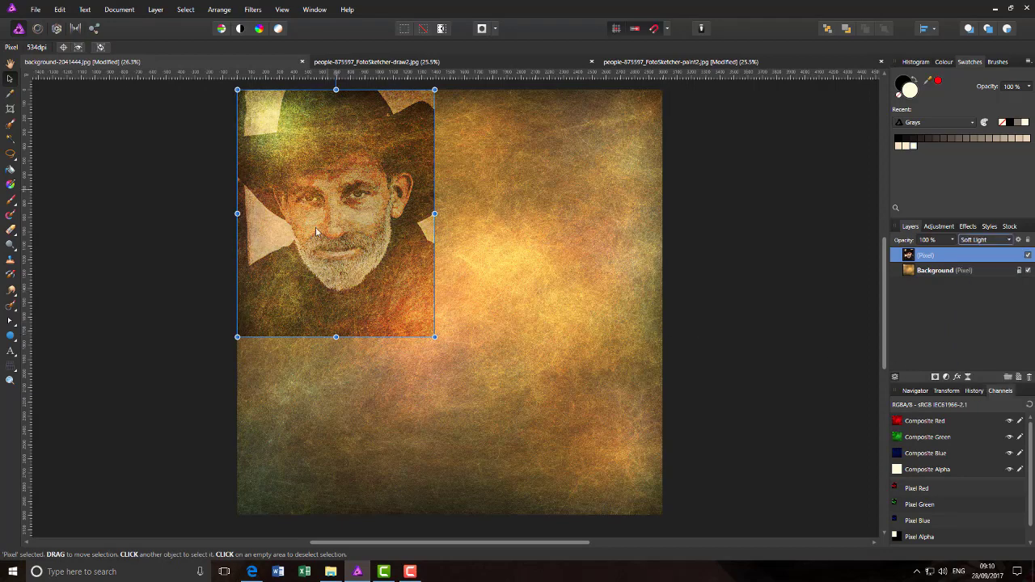
right_click(949, 257)
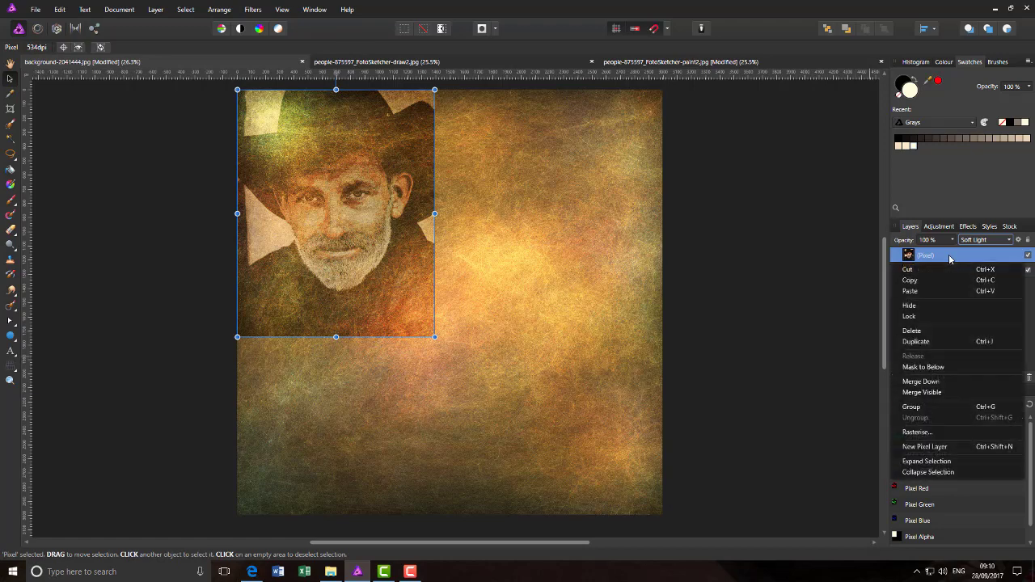
click(939, 342)
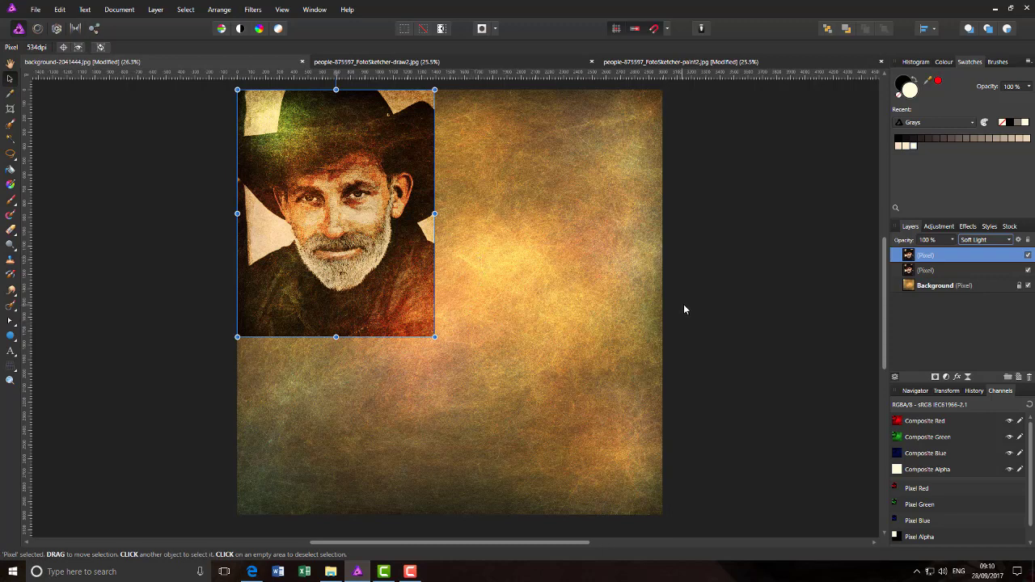
Step: Select both Soft Light portrait layers and group them together
shift+click(975, 276)
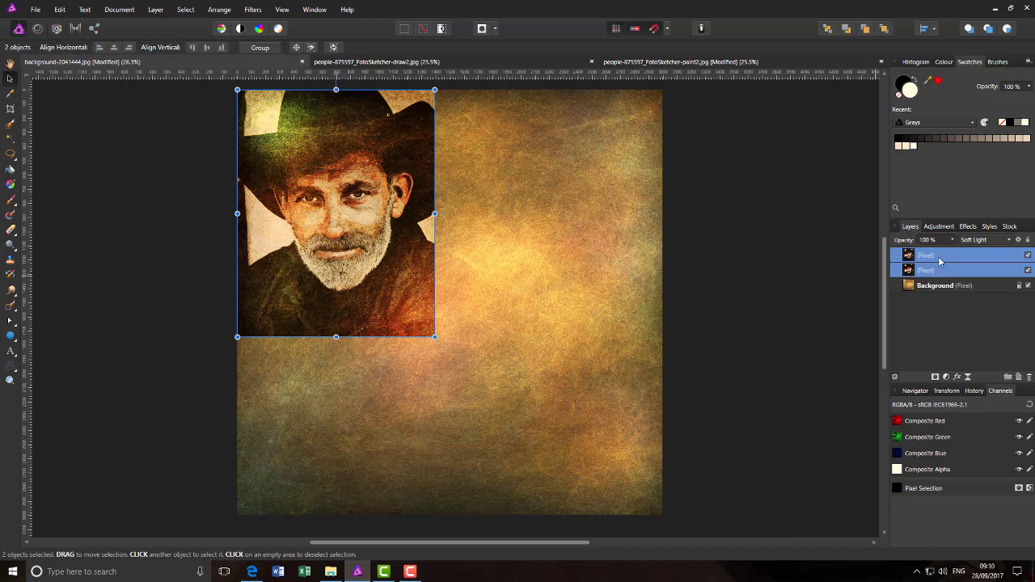
right_click(970, 259)
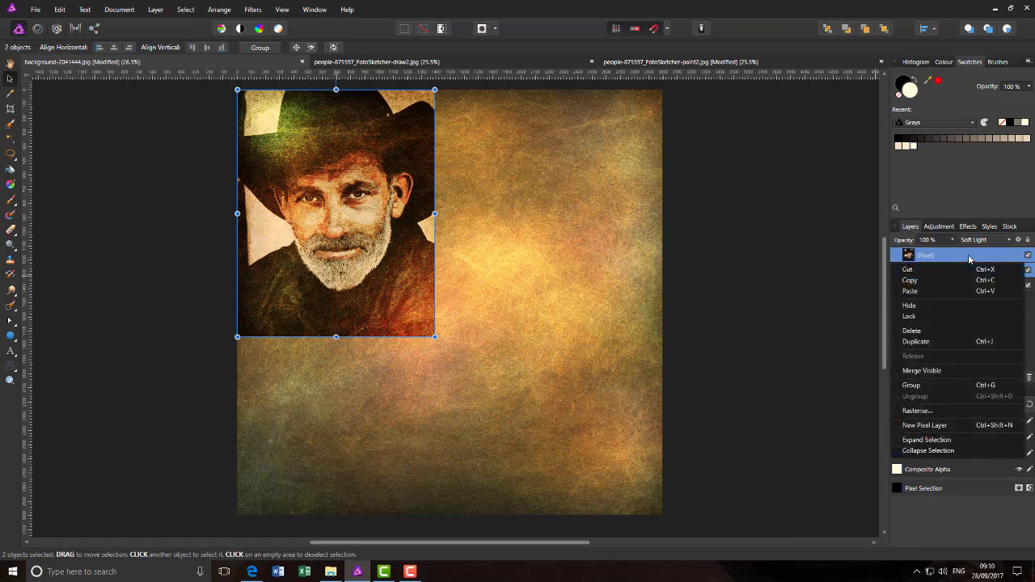
click(937, 385)
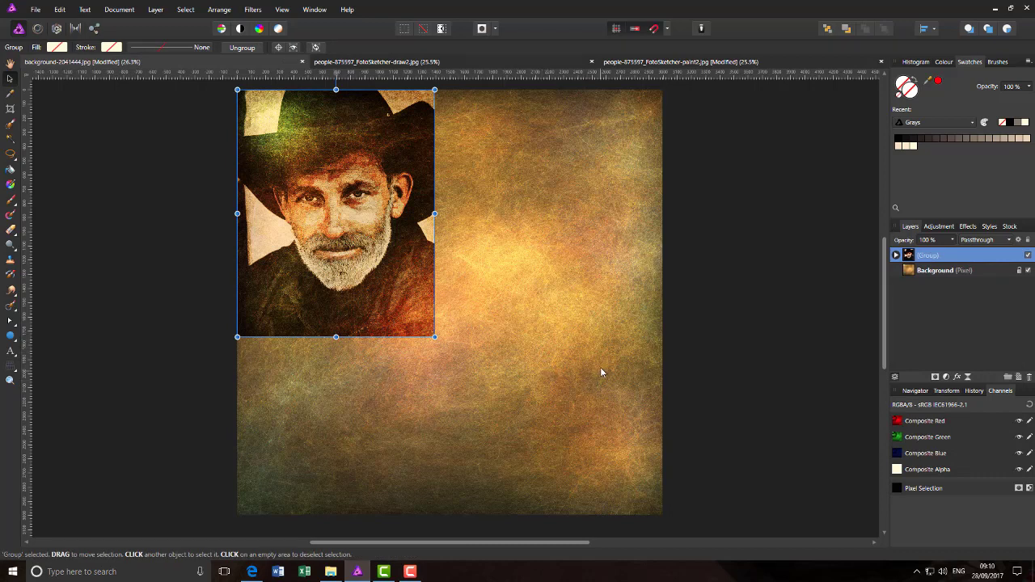
Step: With a soft Erase Brush at raised opacity, fade the portrait's bottom and right edges
click(12, 231)
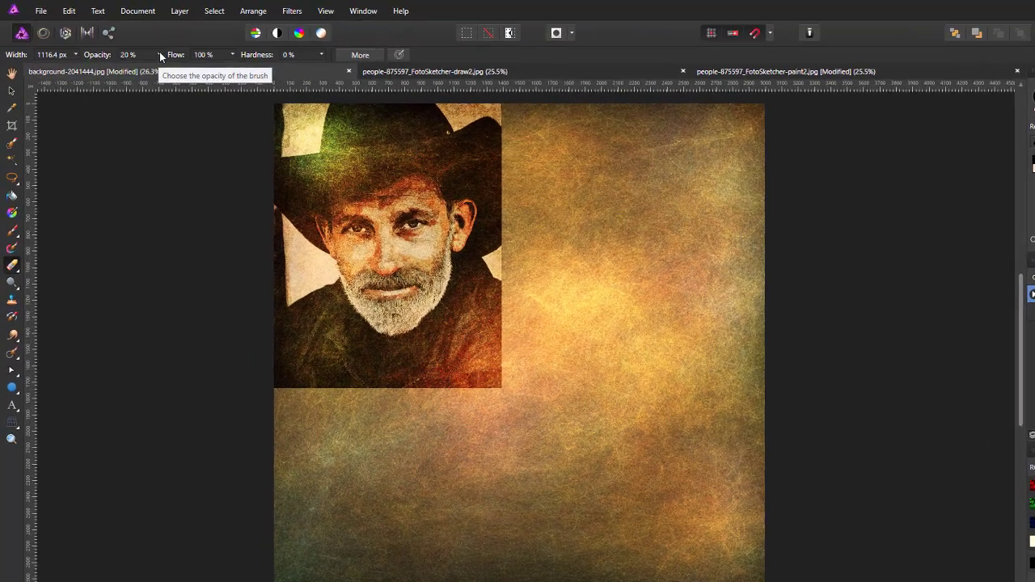
click(138, 47)
drag(220, 97, 276, 100)
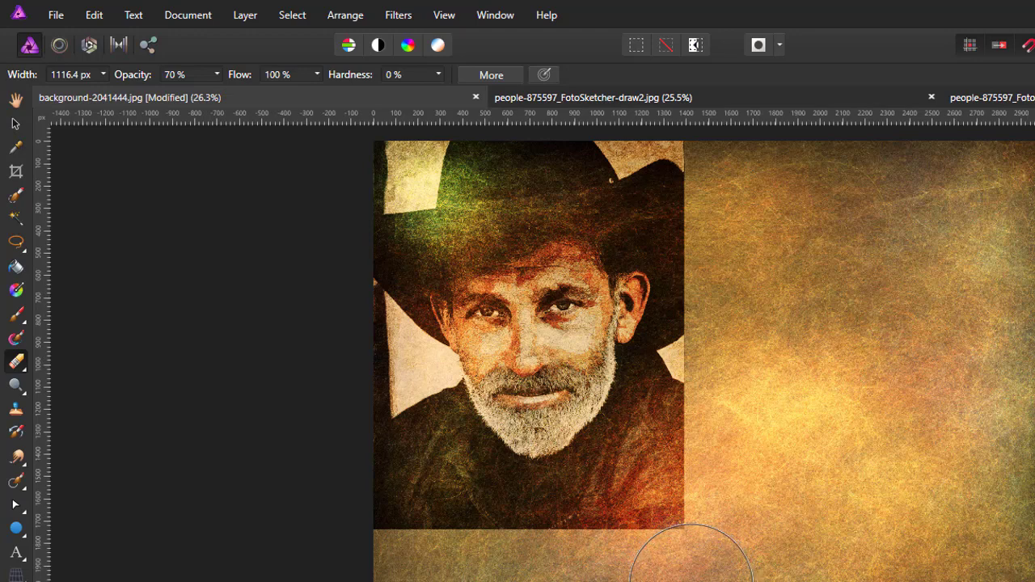
drag(707, 557, 386, 574)
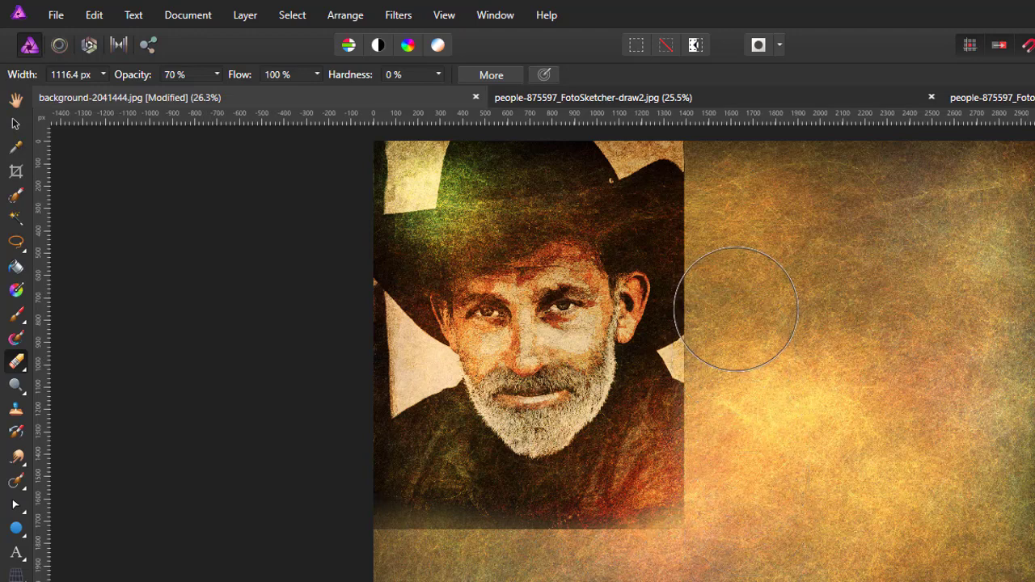
mouse_move(753, 224)
mouse_down()
mouse_move(733, 173)
mouse_move(738, 147)
mouse_move(756, 143)
mouse_move(735, 191)
mouse_move(747, 497)
mouse_move(728, 550)
mouse_move(696, 579)
mouse_move(380, 581)
mouse_move(639, 576)
mouse_move(725, 543)
mouse_move(753, 461)
mouse_move(732, 259)
mouse_move(752, 161)
mouse_move(755, 236)
mouse_move(740, 275)
mouse_move(747, 412)
mouse_move(719, 545)
mouse_up()
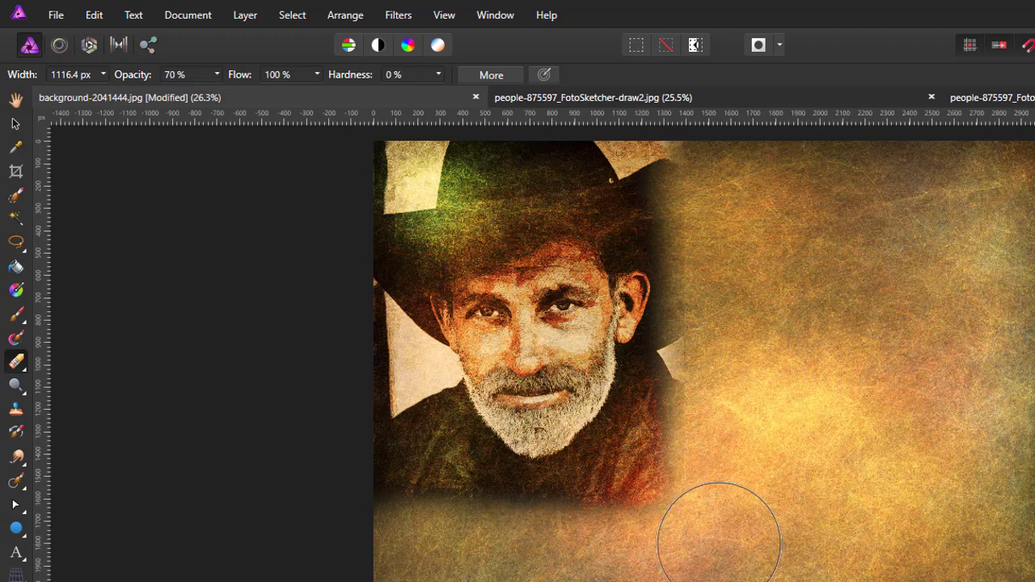
Step: Lower the eraser opacity to 25% and gently soften the lower edge and lower-left corner
click(217, 76)
drag(220, 92, 166, 97)
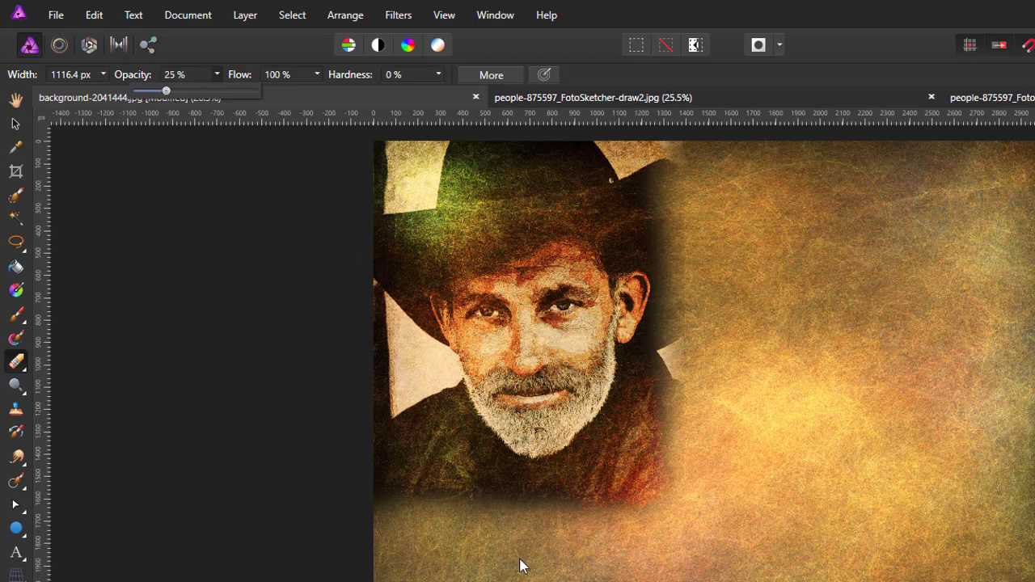
click(458, 549)
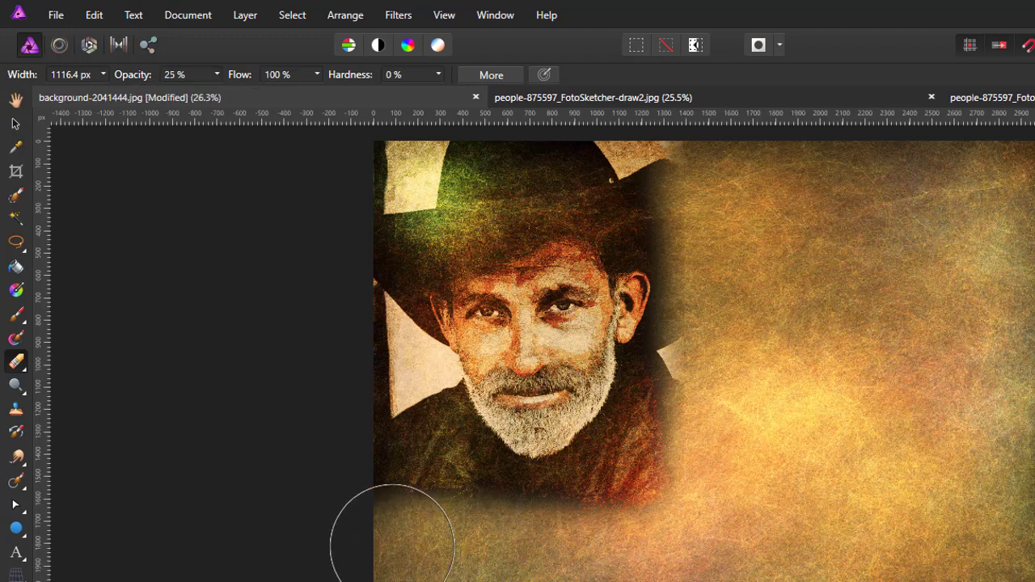
drag(396, 544, 430, 550)
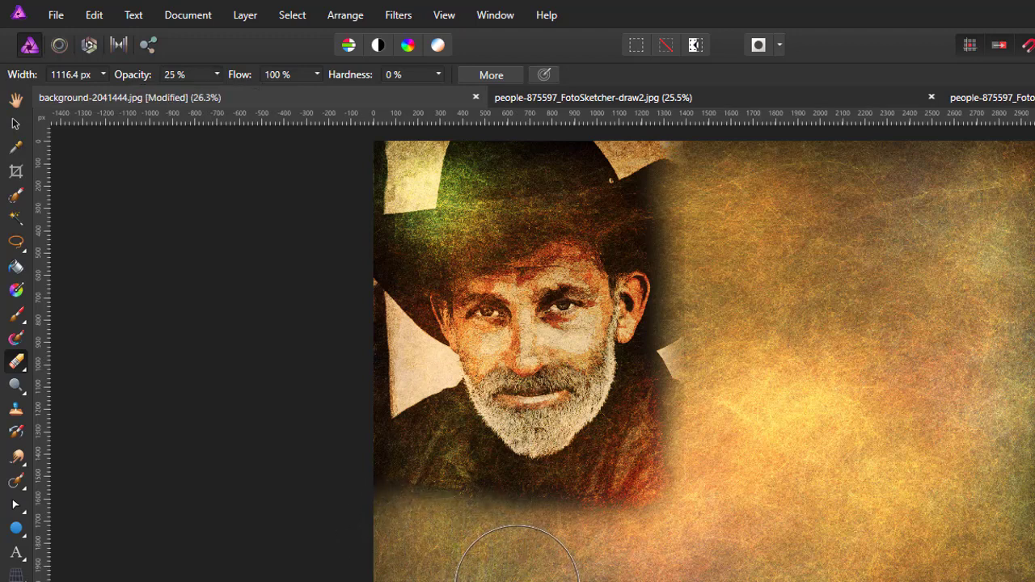
mouse_move(517, 581)
mouse_down()
mouse_move(550, 554)
mouse_move(580, 566)
mouse_move(678, 554)
mouse_up()
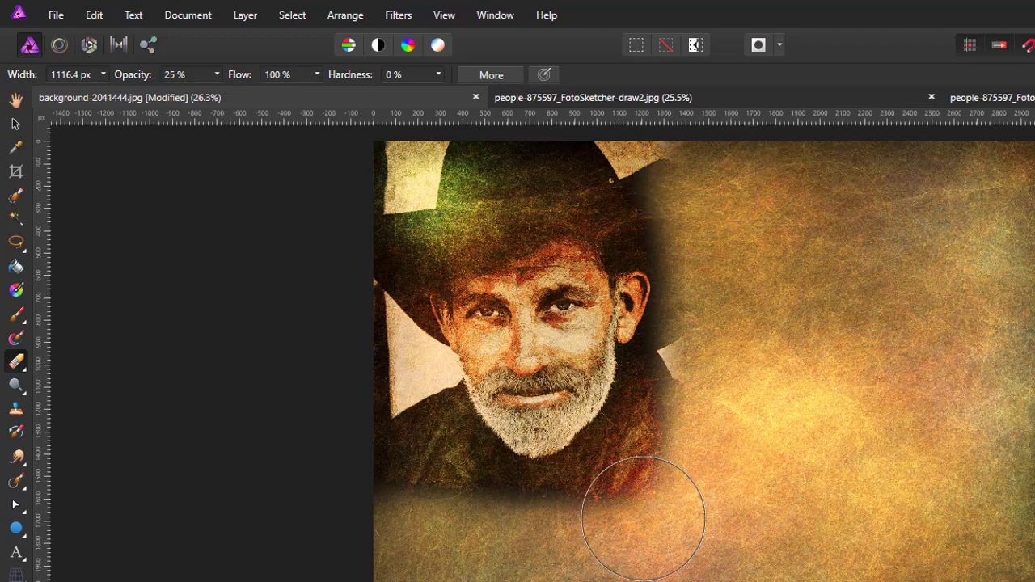
mouse_move(644, 518)
mouse_down()
mouse_move(582, 553)
mouse_move(457, 541)
mouse_move(383, 500)
mouse_move(334, 422)
mouse_move(331, 385)
mouse_move(349, 458)
mouse_move(333, 410)
mouse_up()
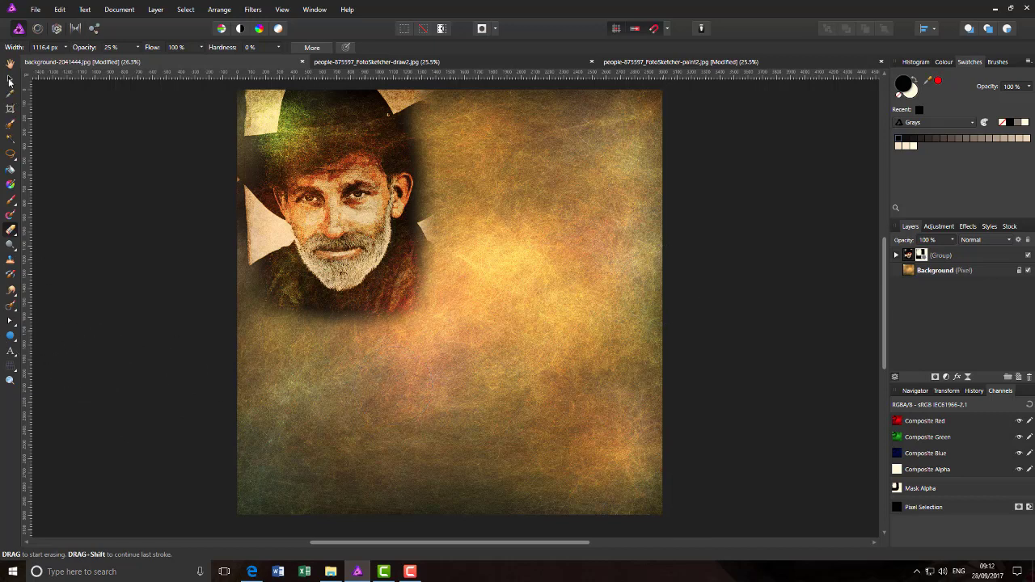
Step: Enlarge the whole portrait group slightly and align it to the canvas's top-left corner
click(11, 79)
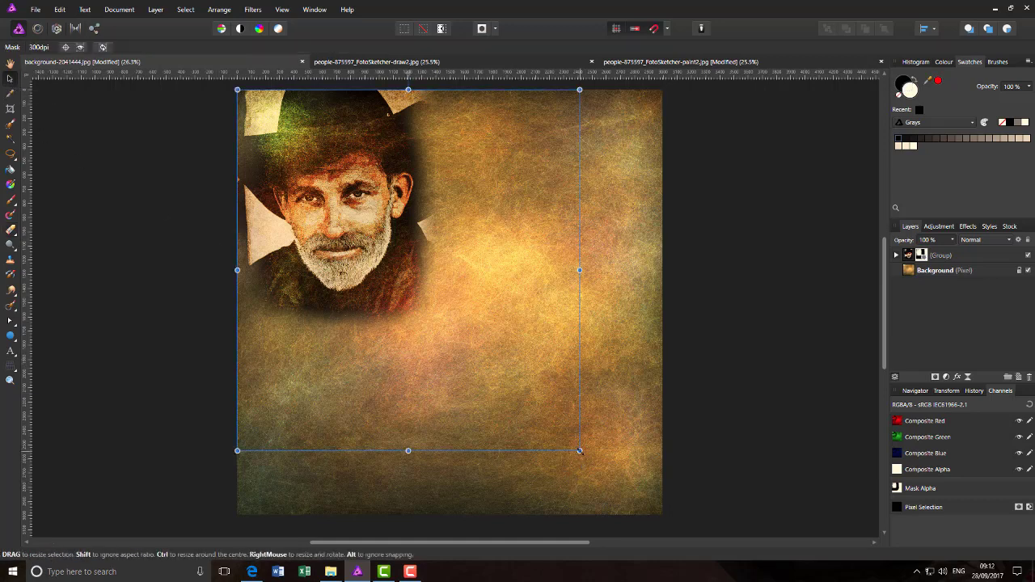
drag(580, 450, 592, 465)
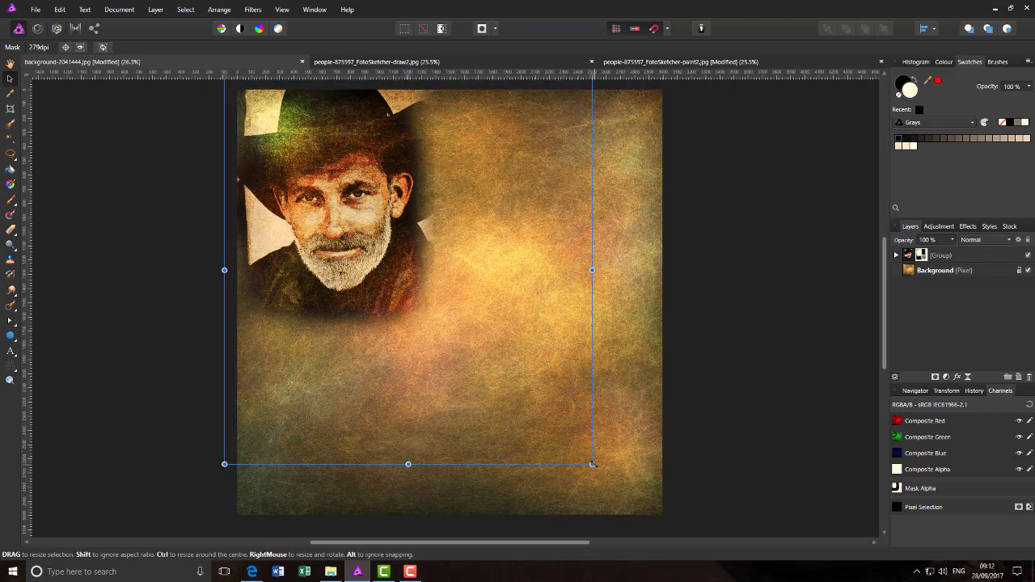
key(ctrl+z)
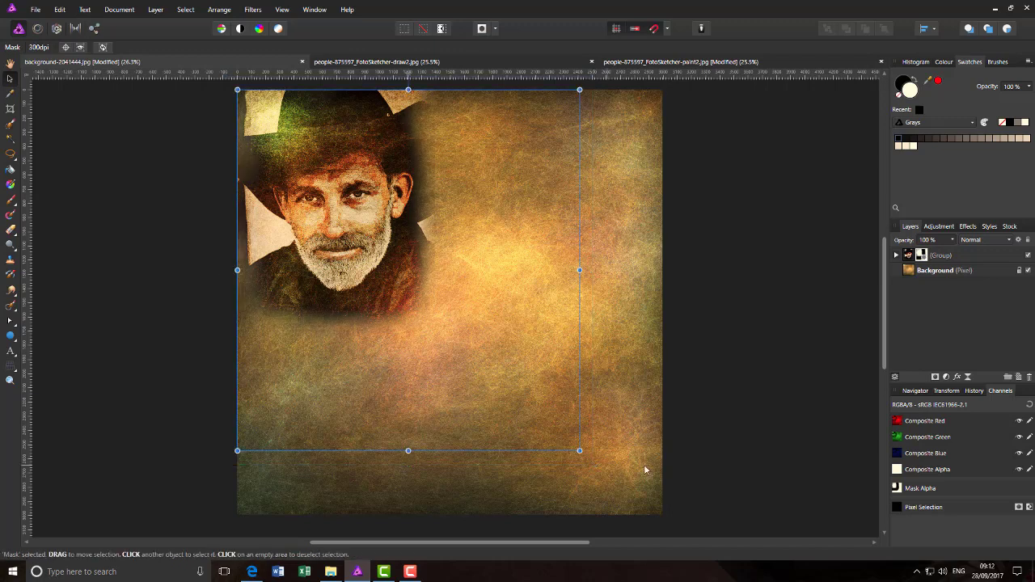
click(963, 259)
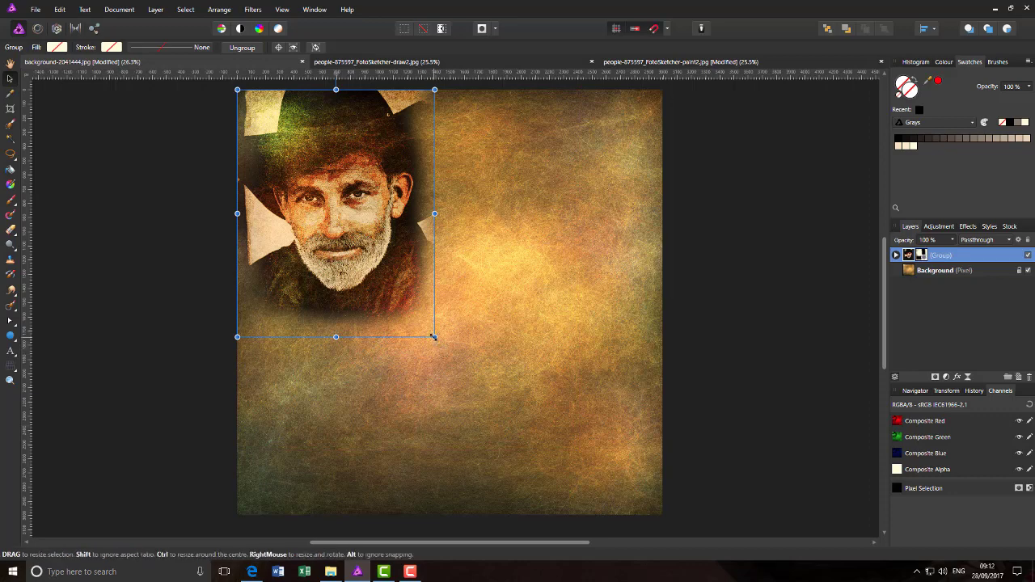
drag(434, 337, 447, 352)
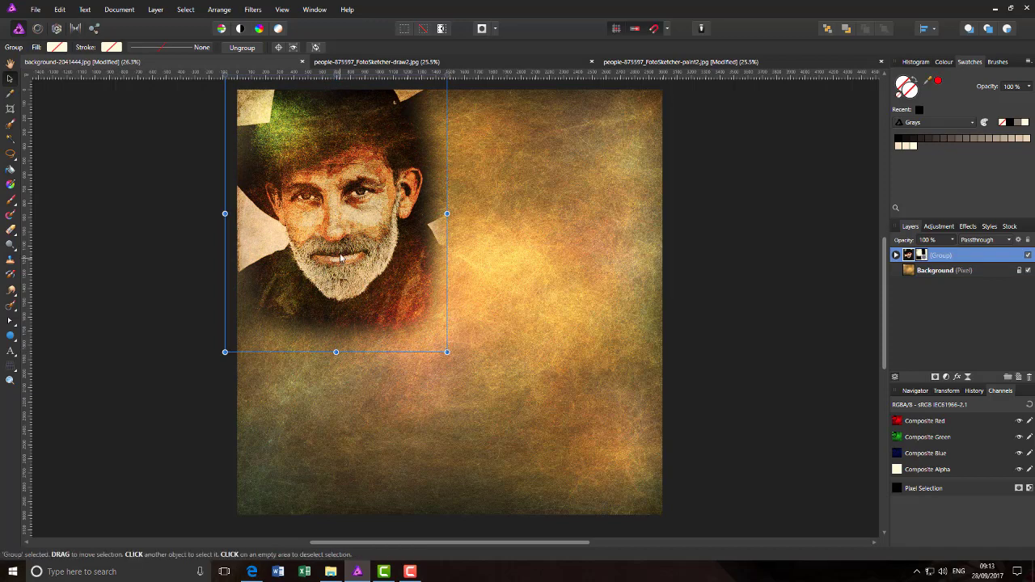
drag(340, 257, 352, 269)
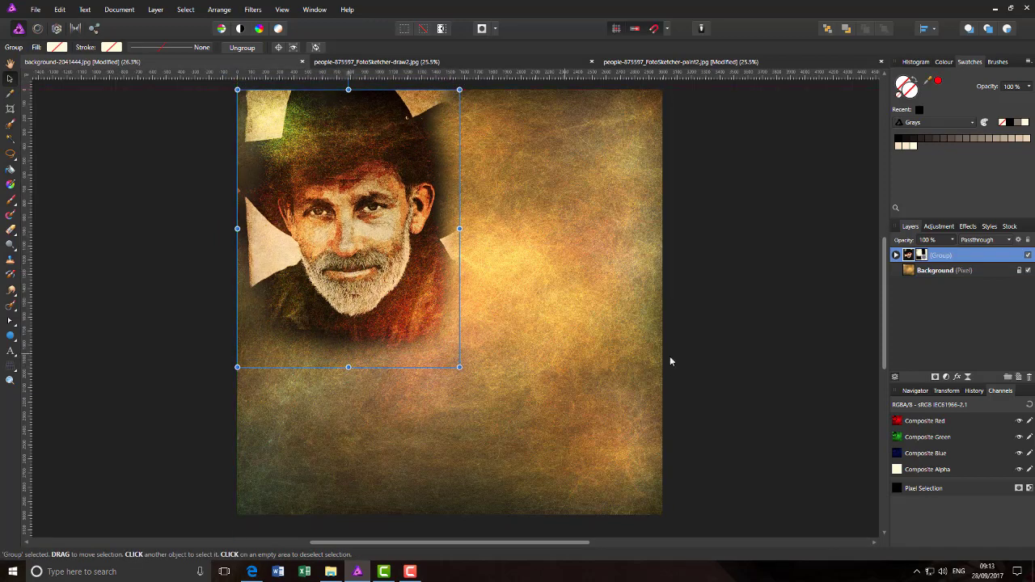
click(776, 298)
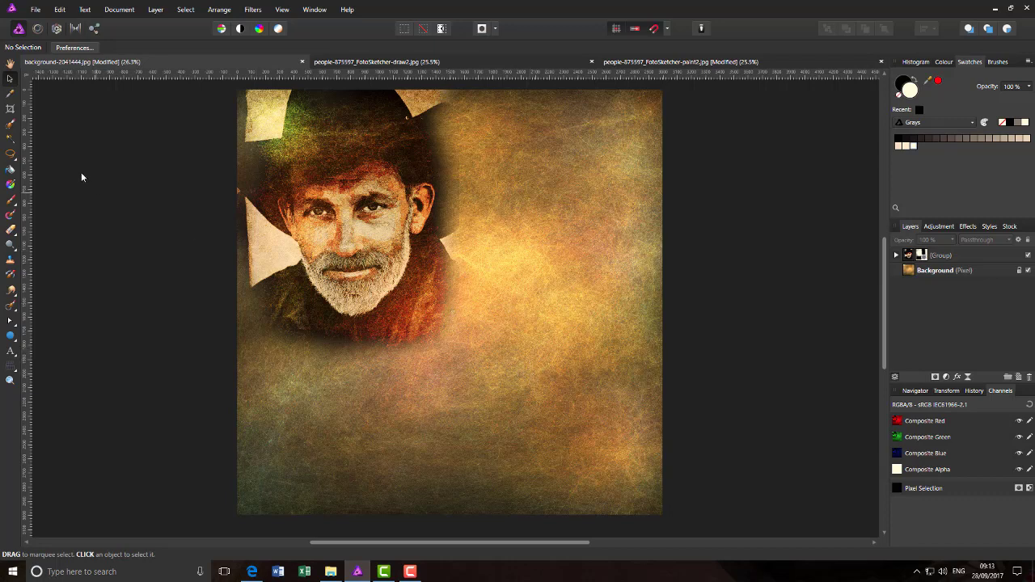
Step: Pick the Artistic Text Tool with the Boller Typeface font
click(11, 353)
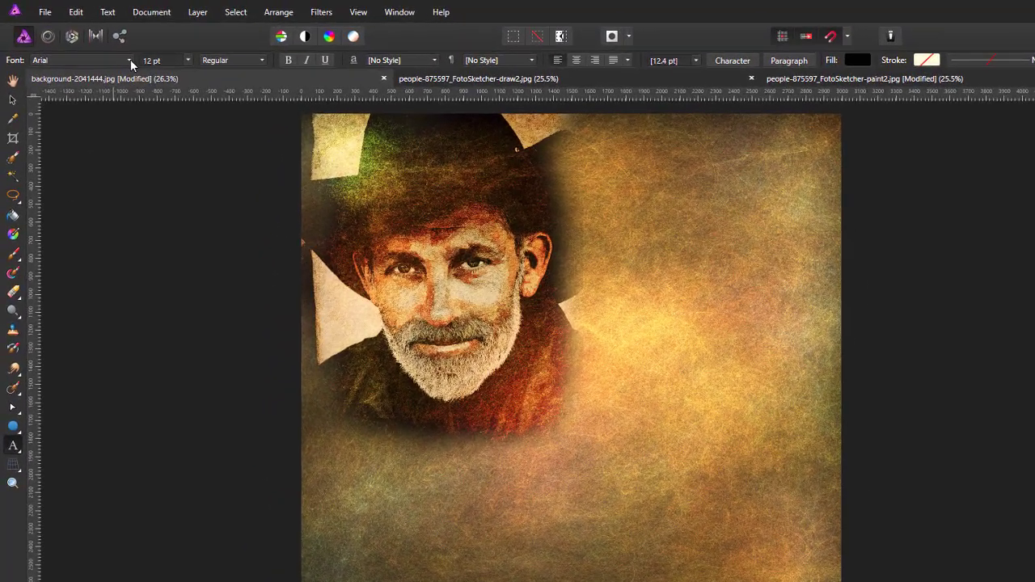
click(102, 47)
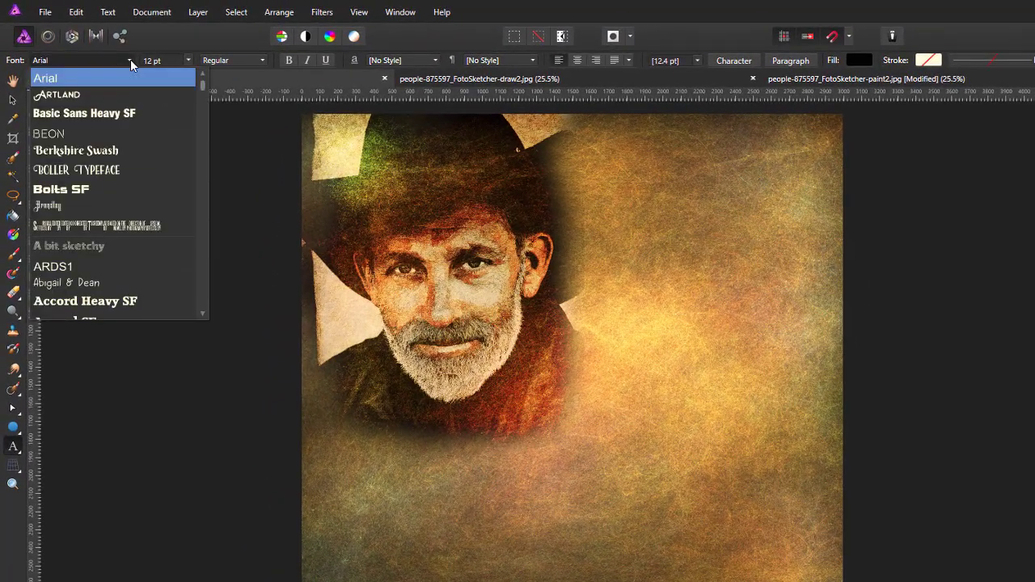
scroll(207, 98, up, 1)
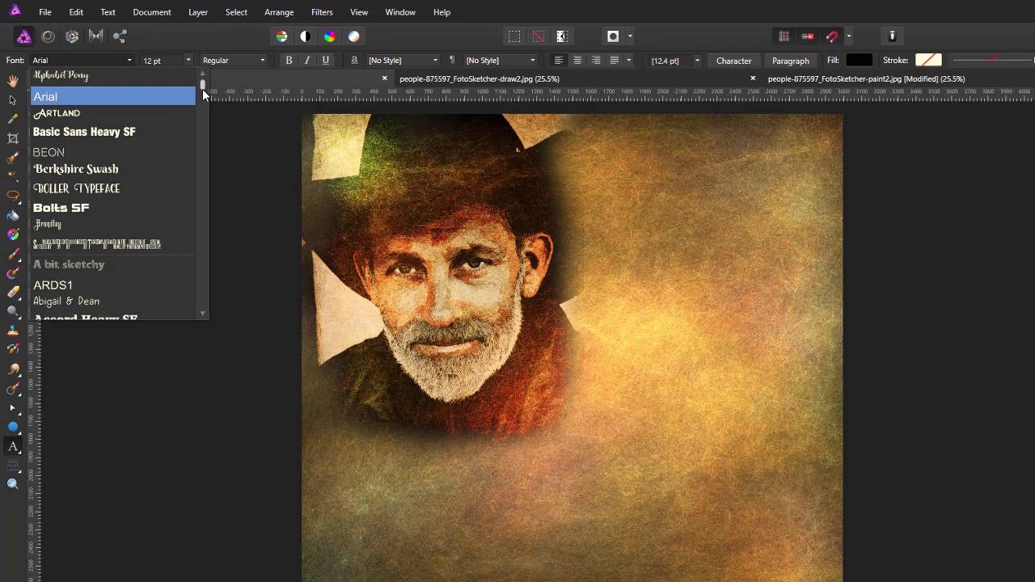
click(91, 193)
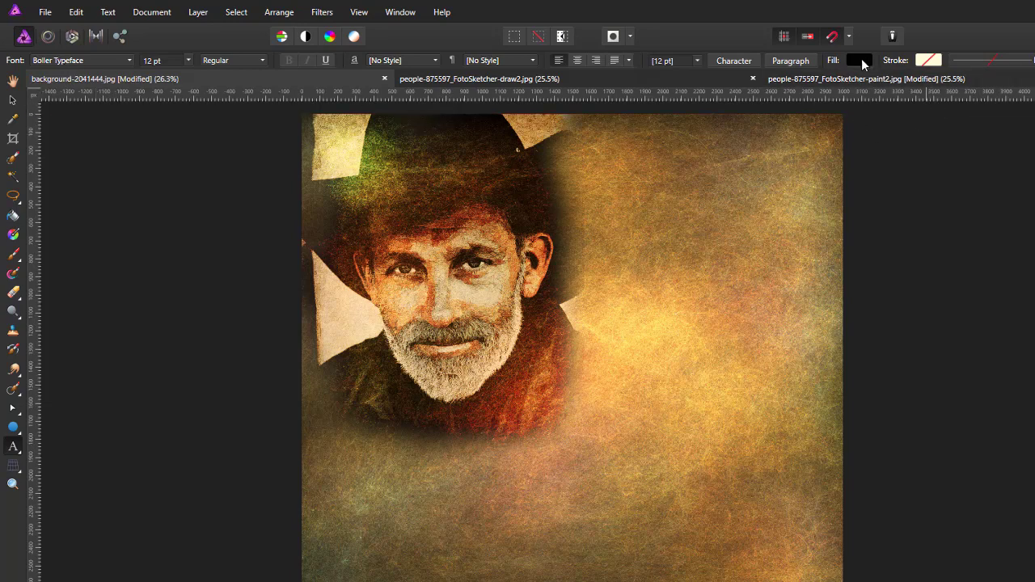
Step: Set the text fill to brown hex 714509 using RGB Hex Sliders
click(860, 60)
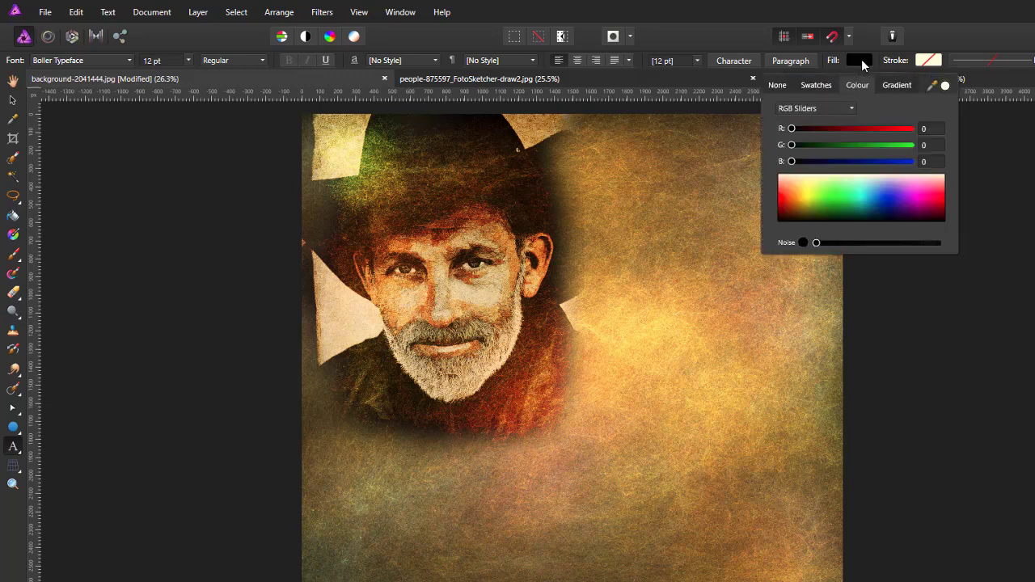
click(852, 108)
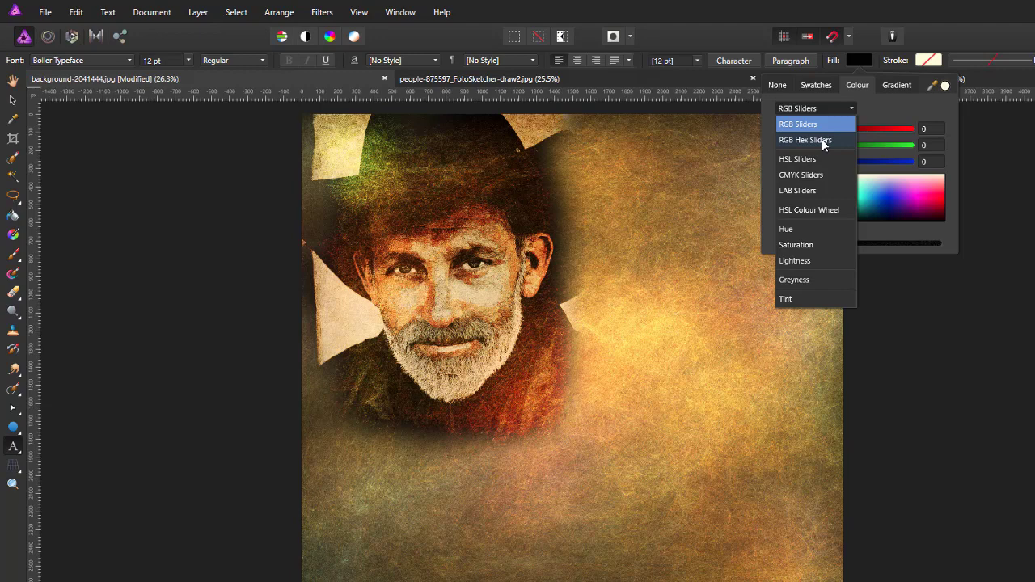
click(825, 141)
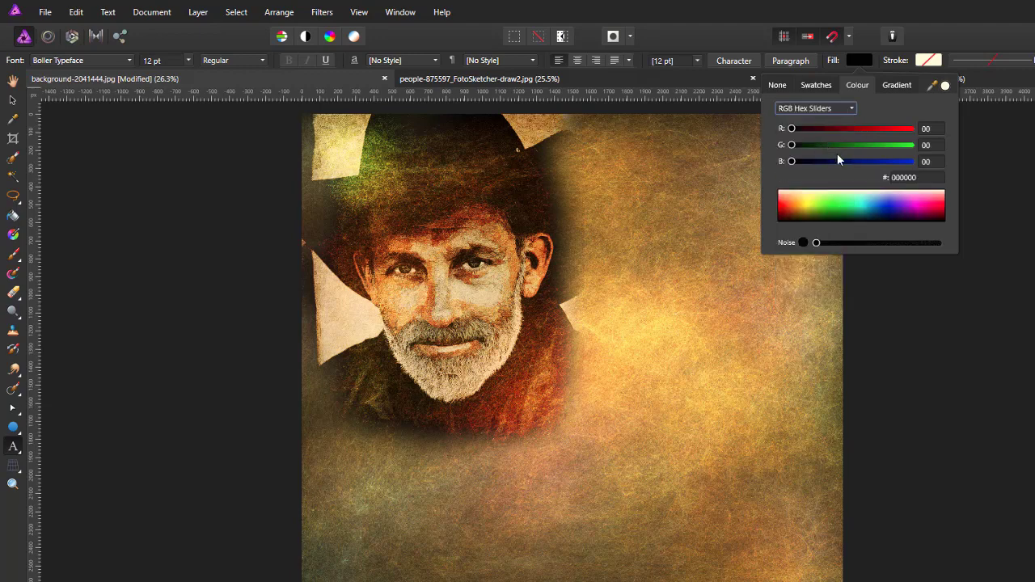
click(913, 178)
text(7)
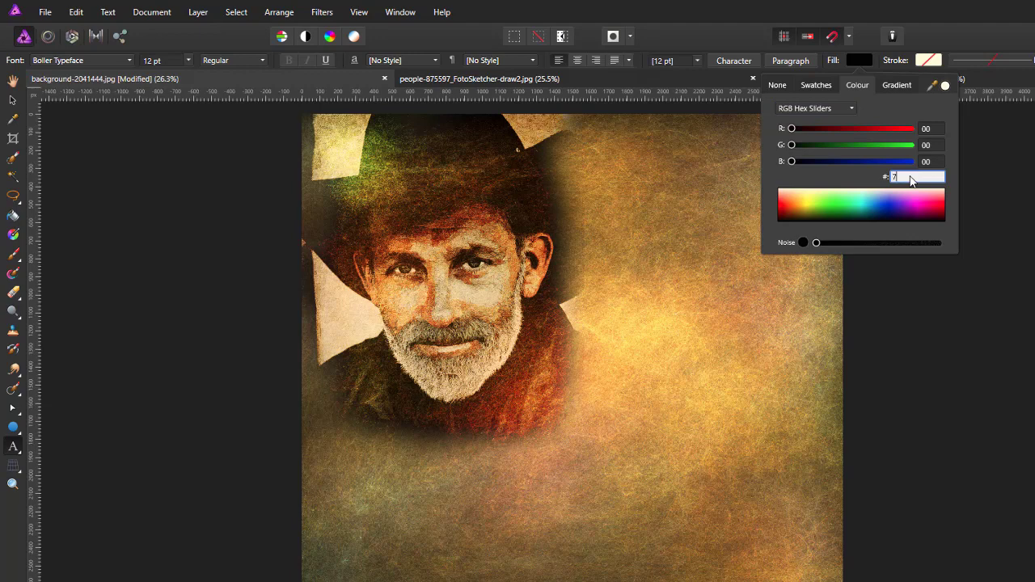
text(14509)
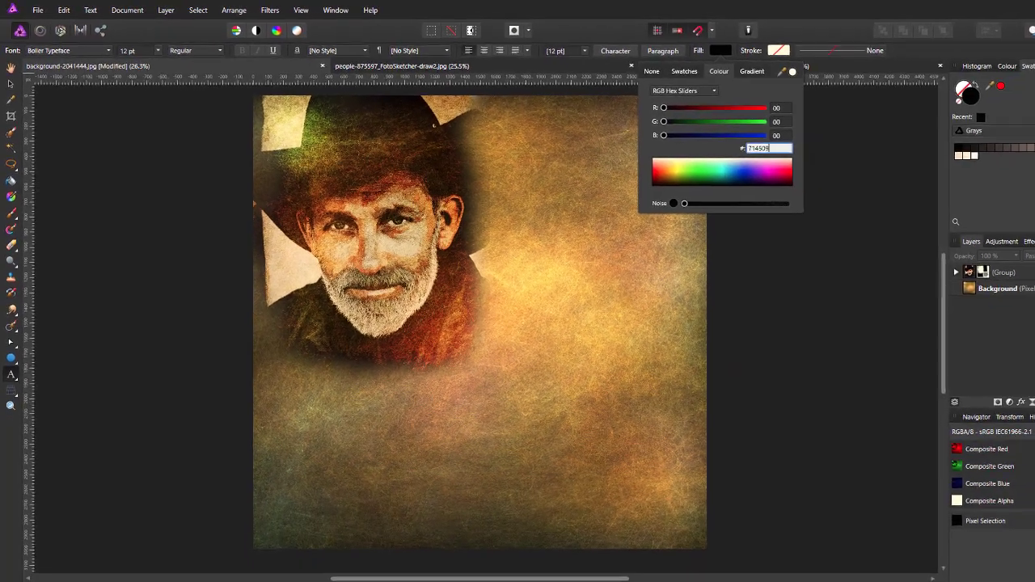
key(Return)
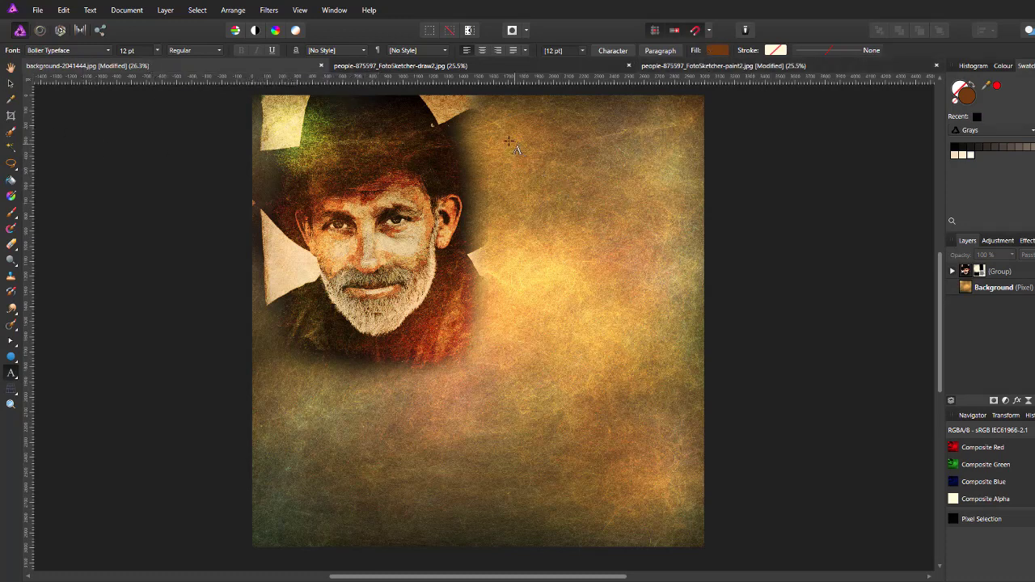
Step: Create a text frame right of the hat reading 'TRUE' and 'BRIT' on two lines
drag(507, 150, 551, 229)
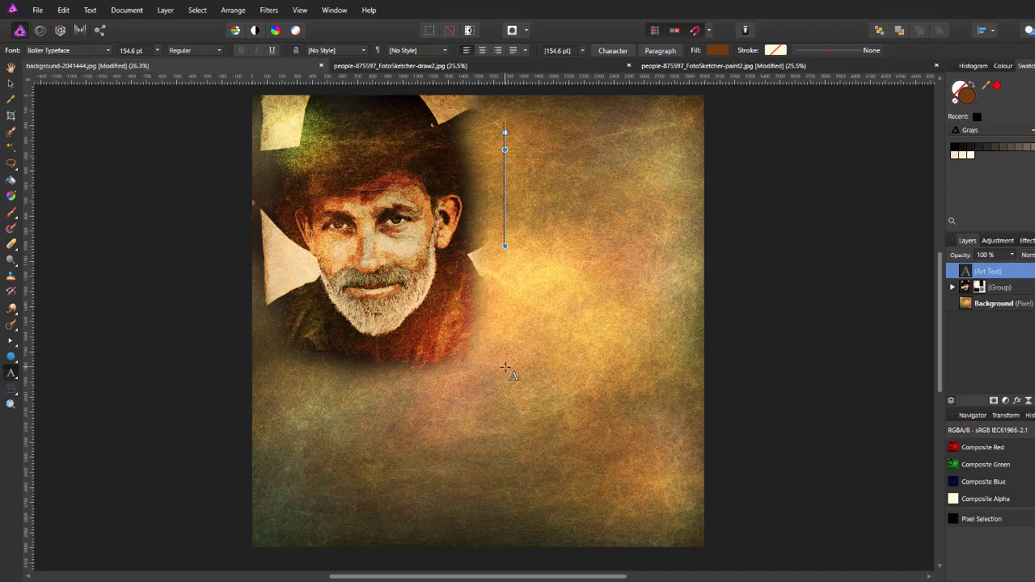
text(TRU)
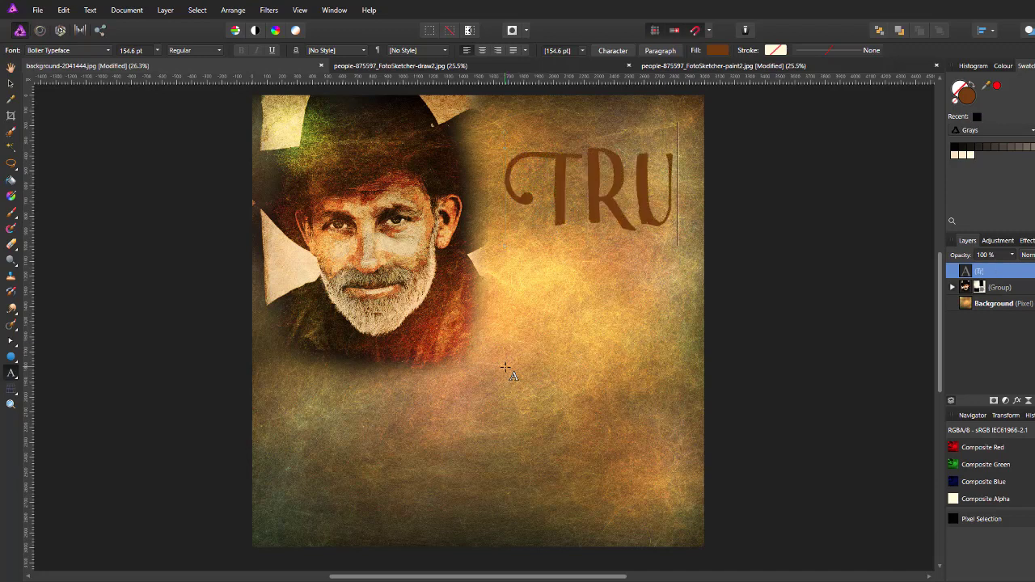
text(E)
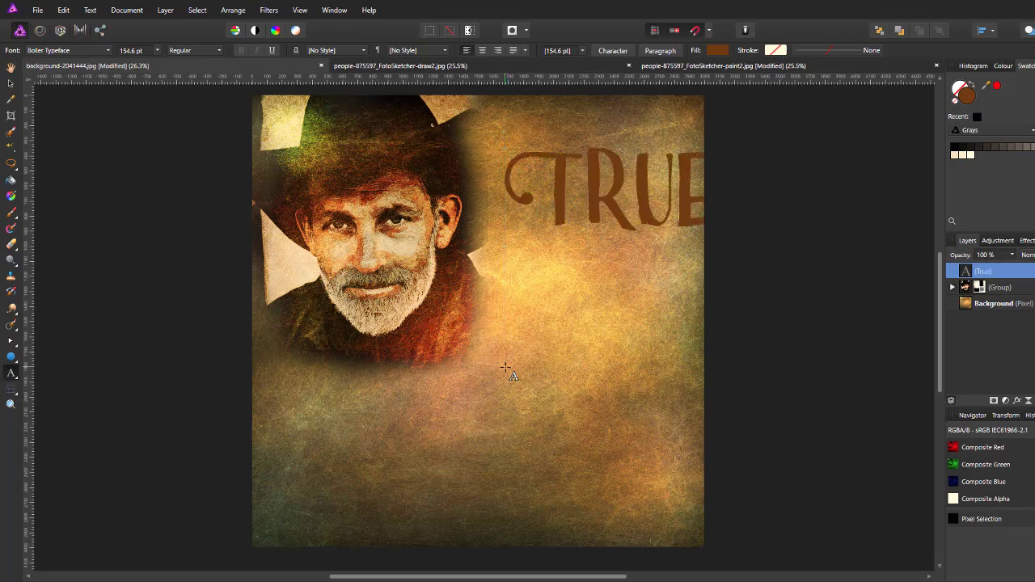
key(Return)
text(BR)
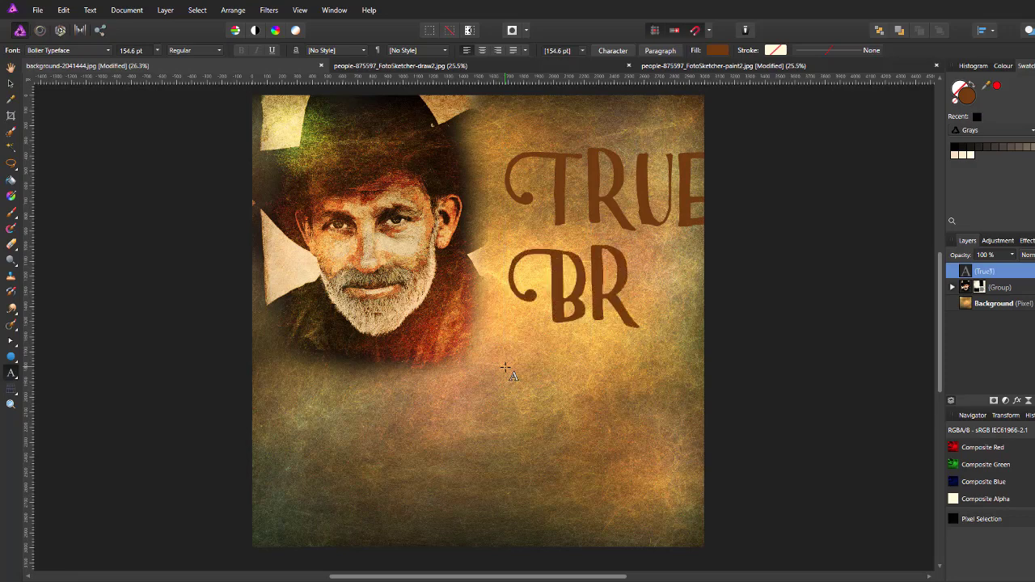
text(IT)
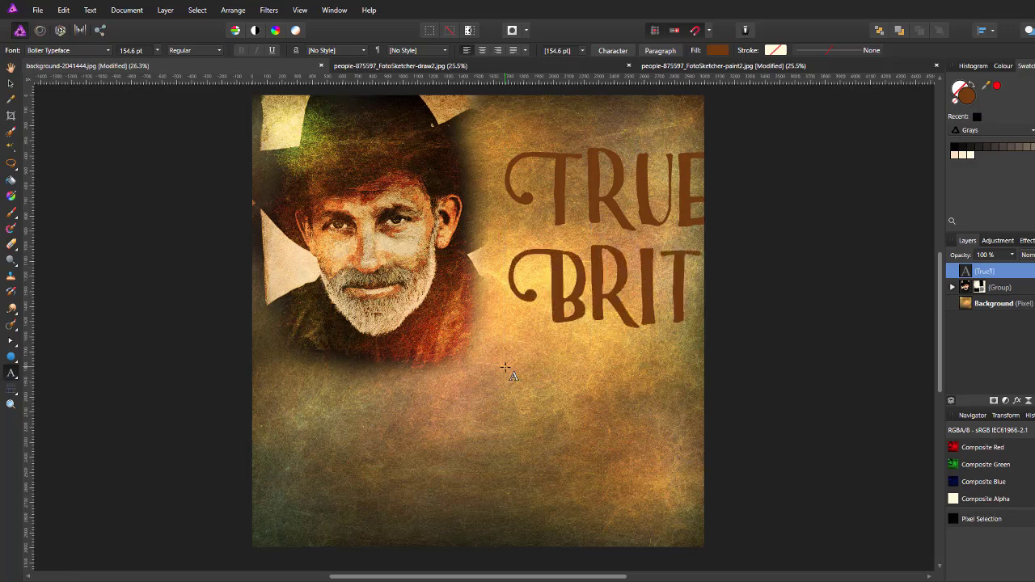
key(Escape)
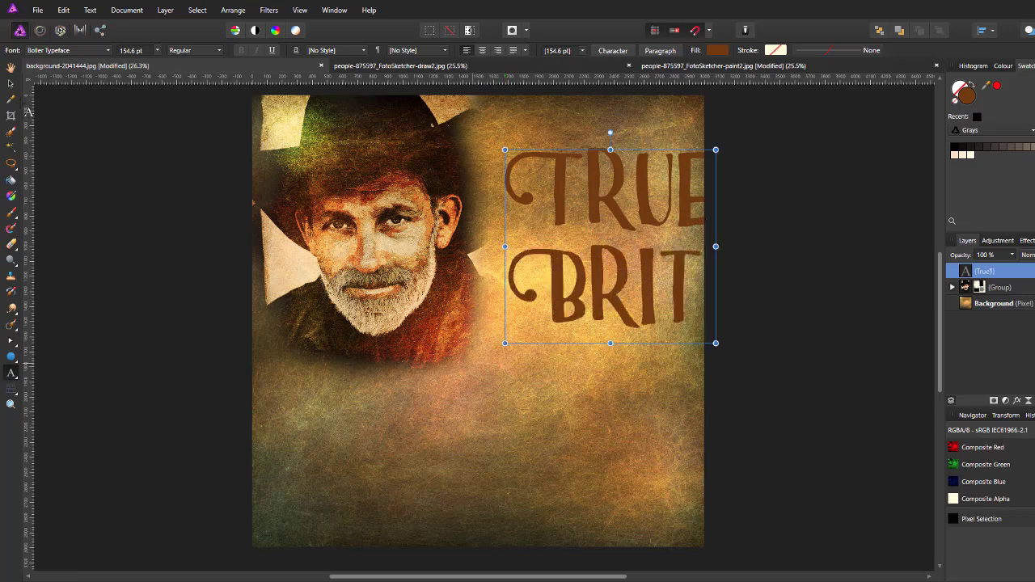
click(11, 84)
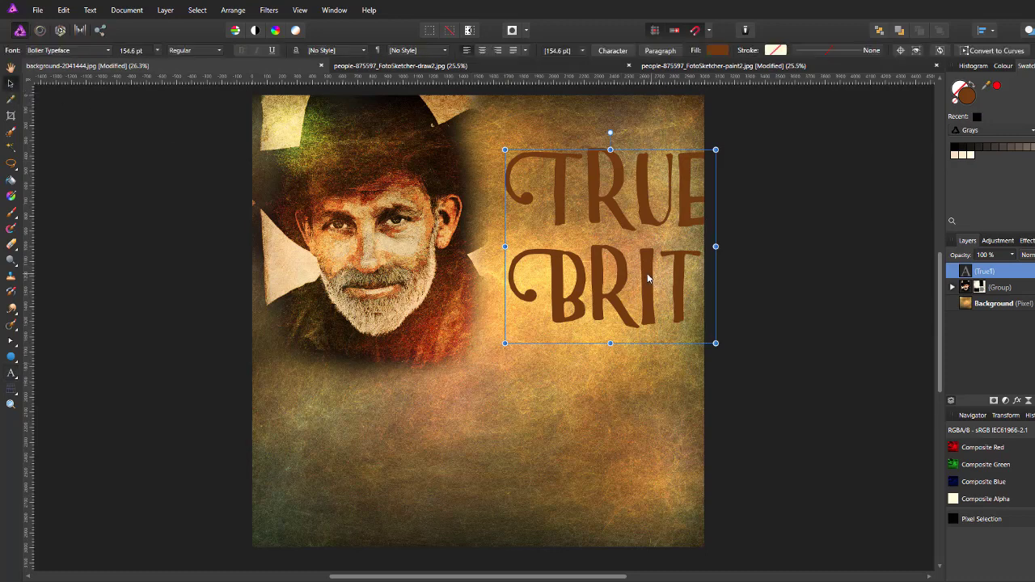
Step: Shift the TRUE BRIT title left, scale it down to 146.8 pt, and nudge it into place
drag(648, 275, 632, 274)
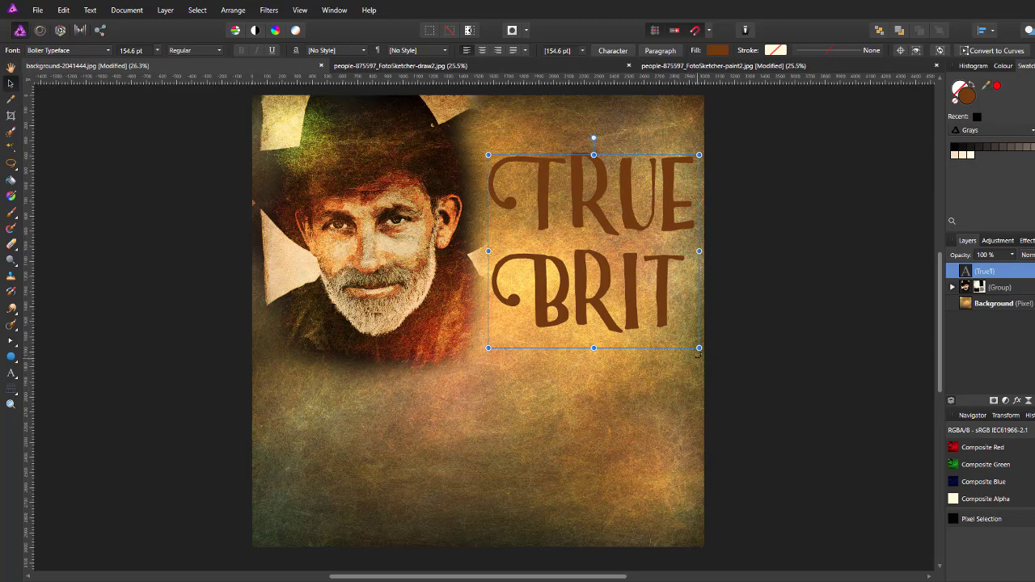
drag(699, 347, 684, 339)
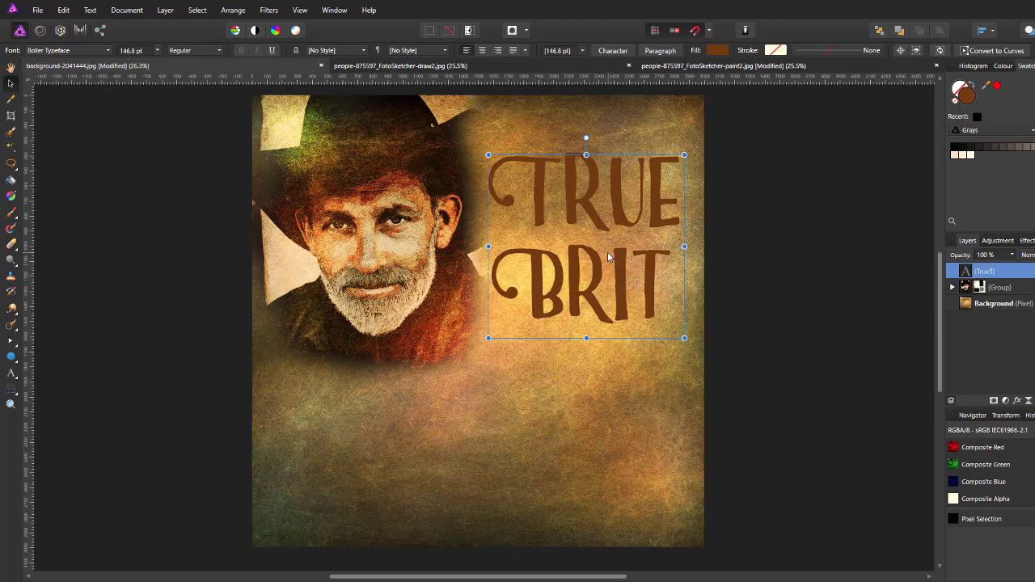
drag(616, 253, 614, 252)
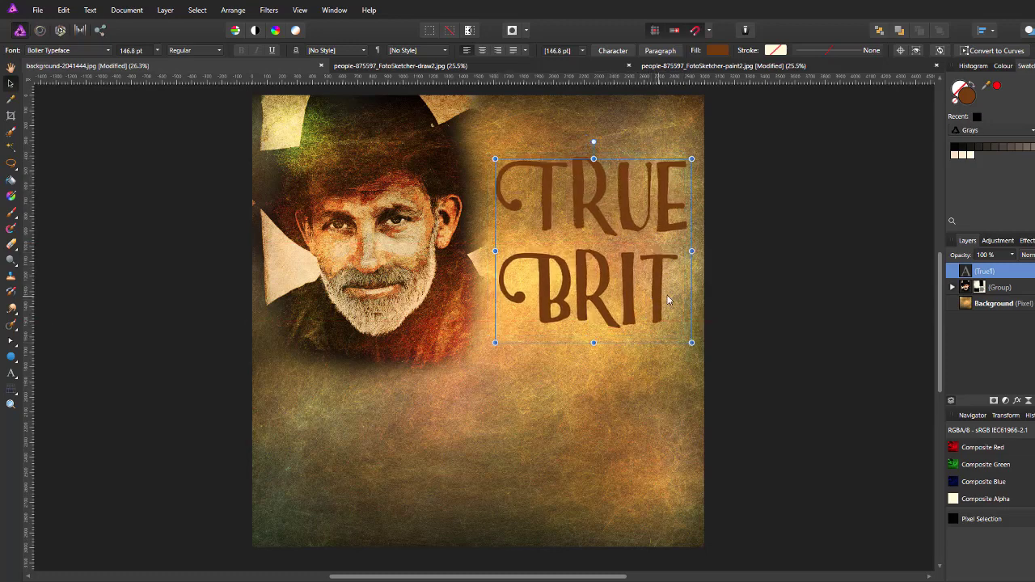
click(11, 375)
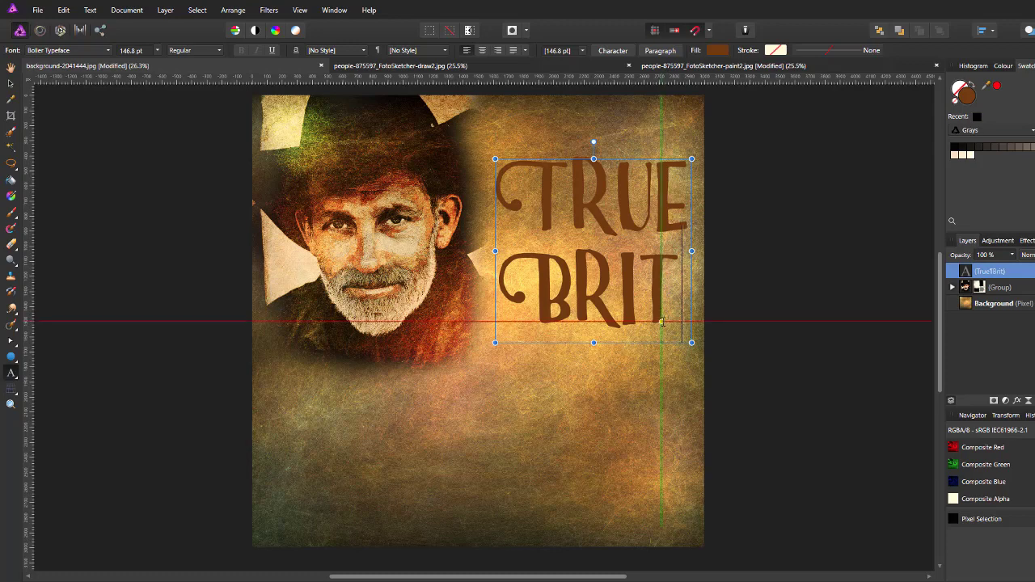
Step: Add lines 'A NEW', 'FILM By' and the director's name below BRIT, then zoom out
click(662, 322)
key(Return)
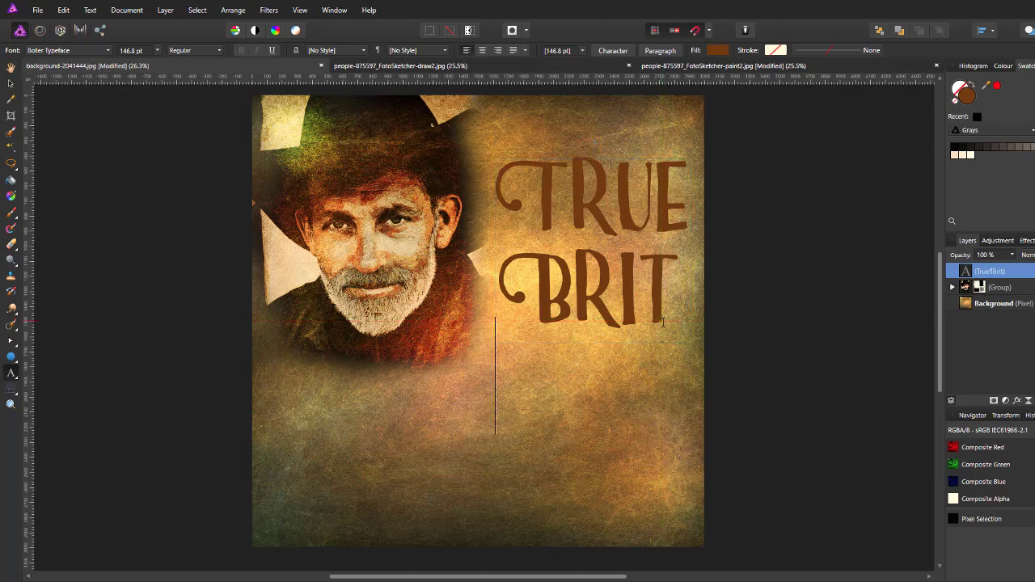
text(A)
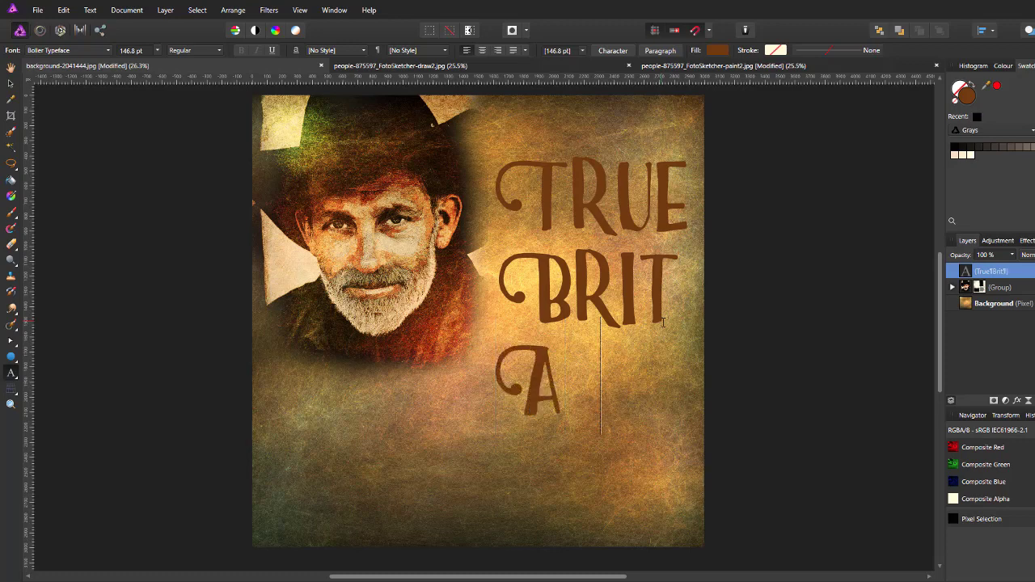
text( NE)
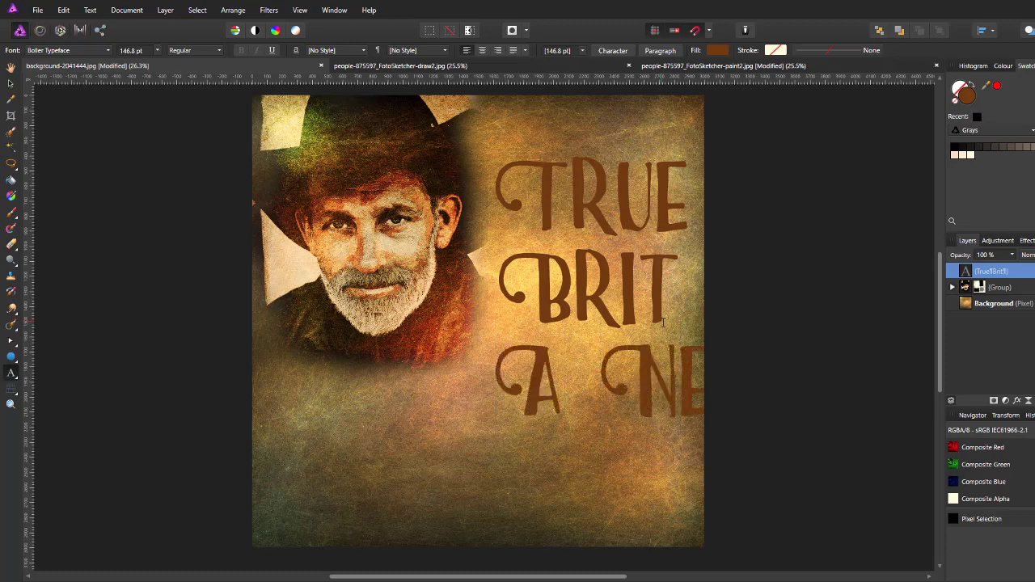
text(W)
key(Return)
text(FILM)
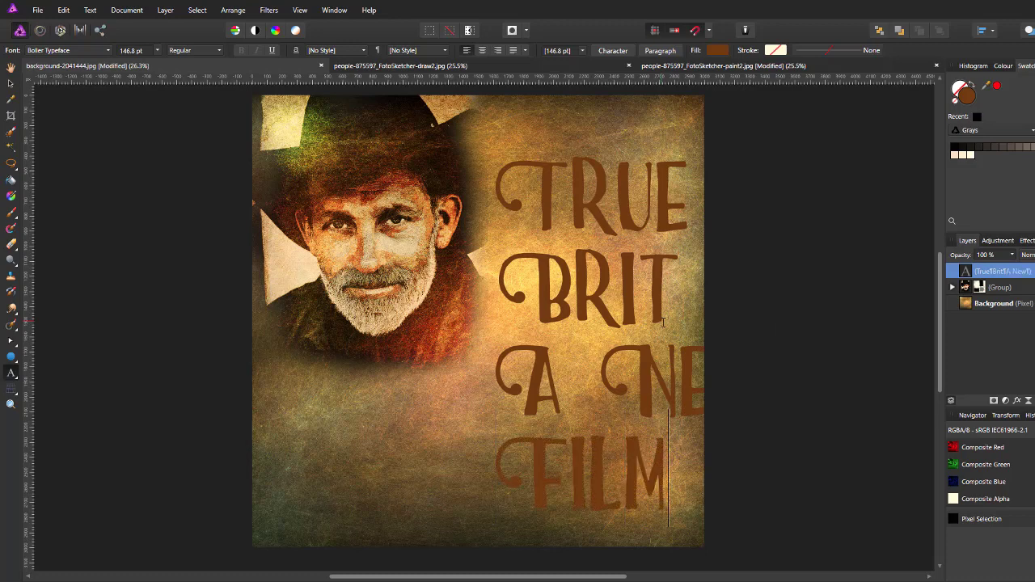
text( By)
key(Return)
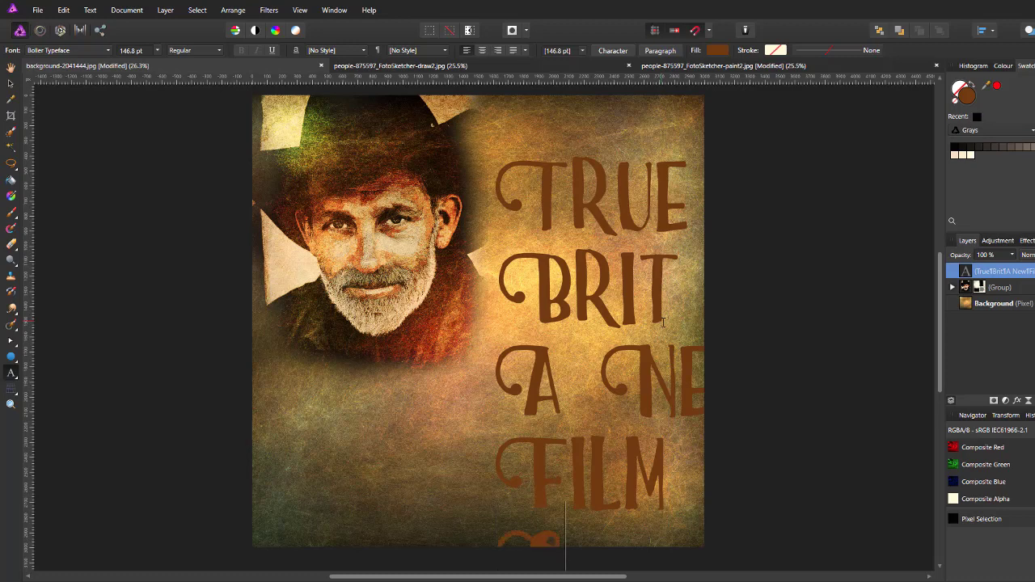
key(Escape)
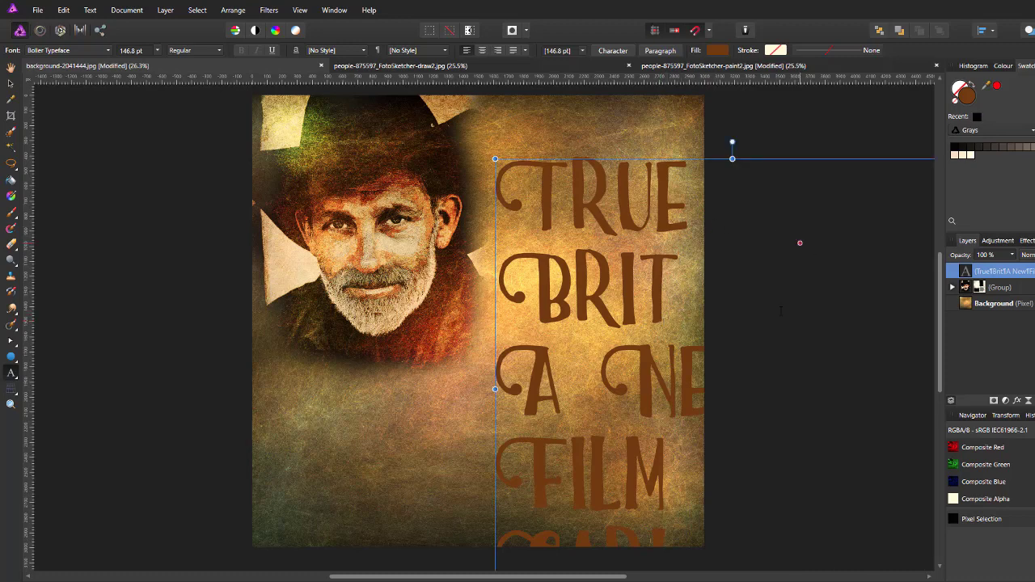
scroll(780, 310, down, 2)
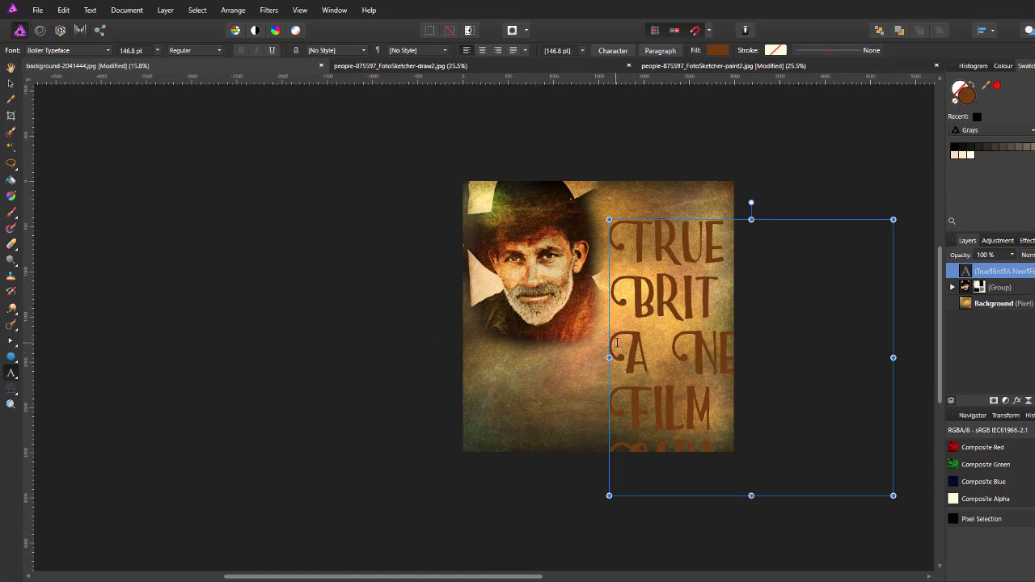
Step: Resize the two credit lines from 24 pt up to 48 pt and centre-align them beneath TRUE BRIT
drag(616, 342, 890, 462)
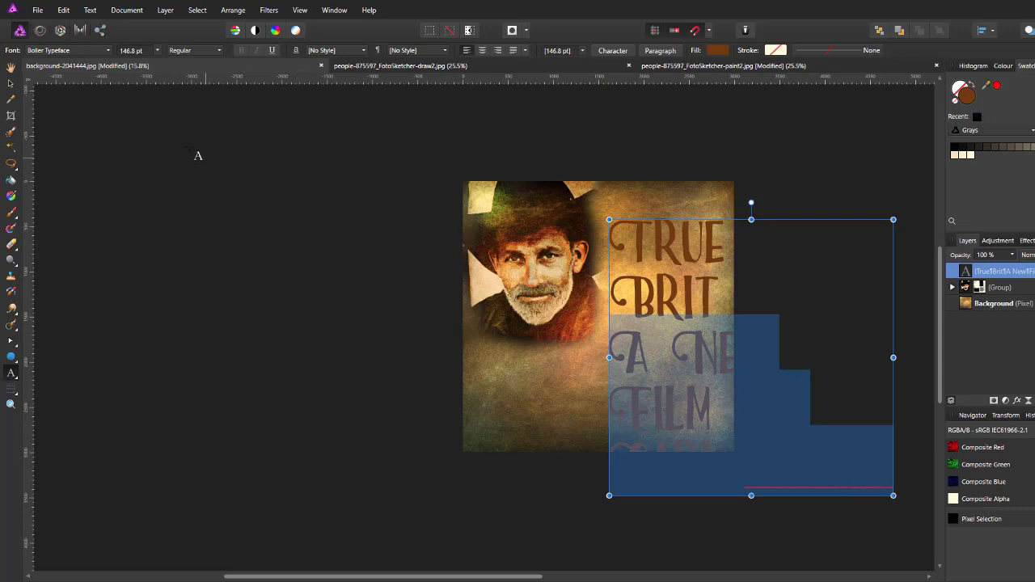
click(158, 51)
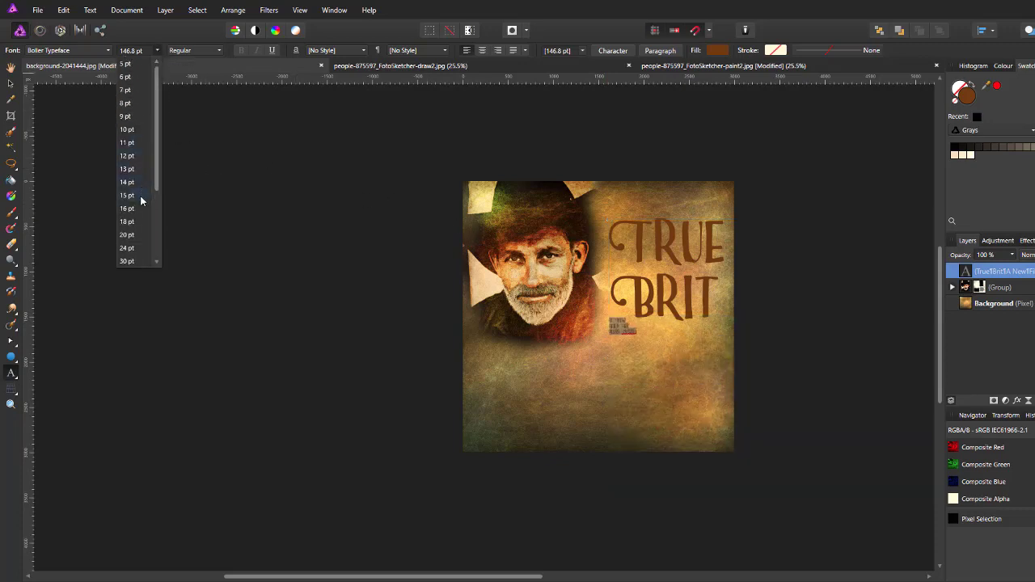
click(142, 250)
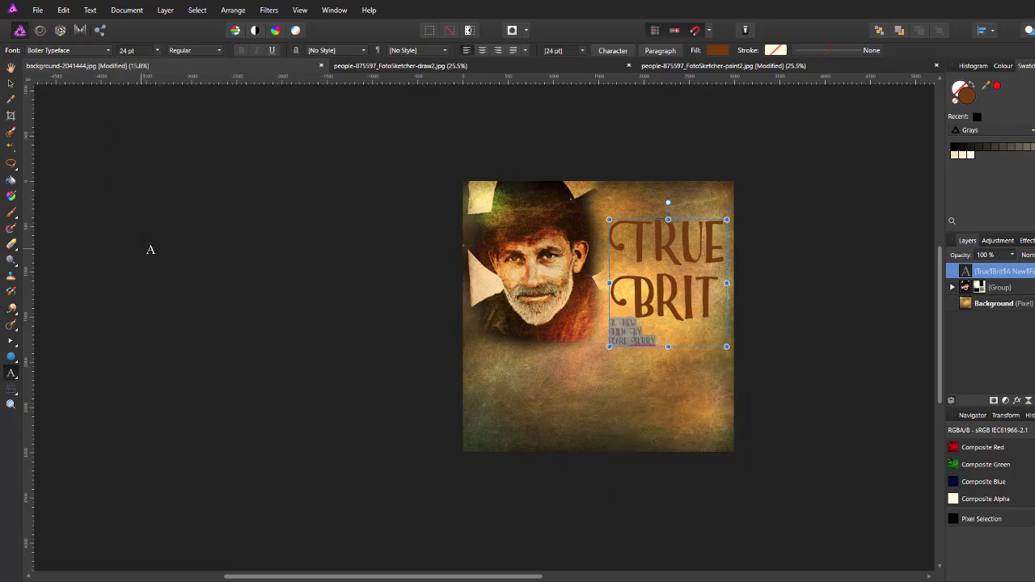
click(157, 50)
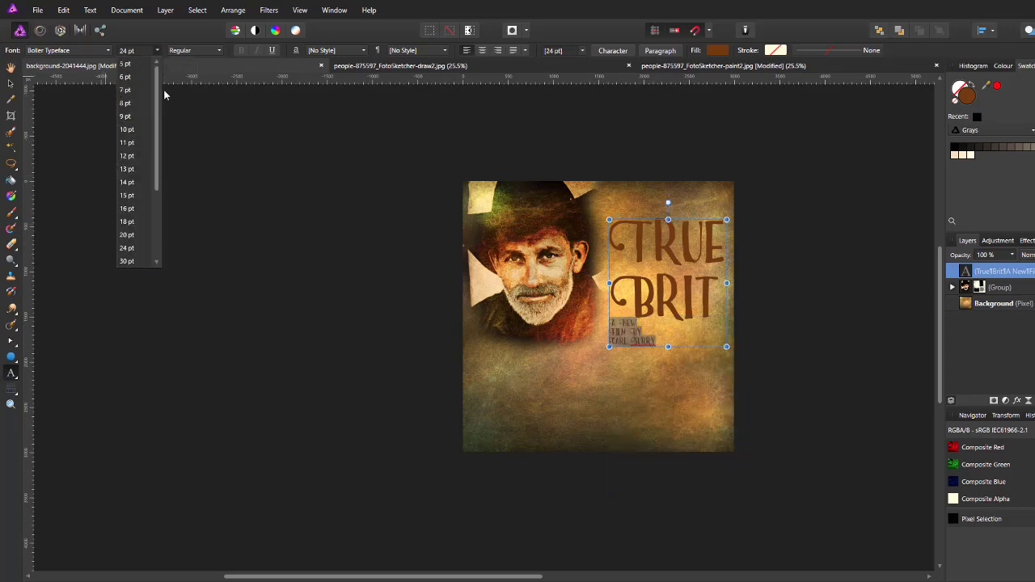
drag(157, 94, 163, 149)
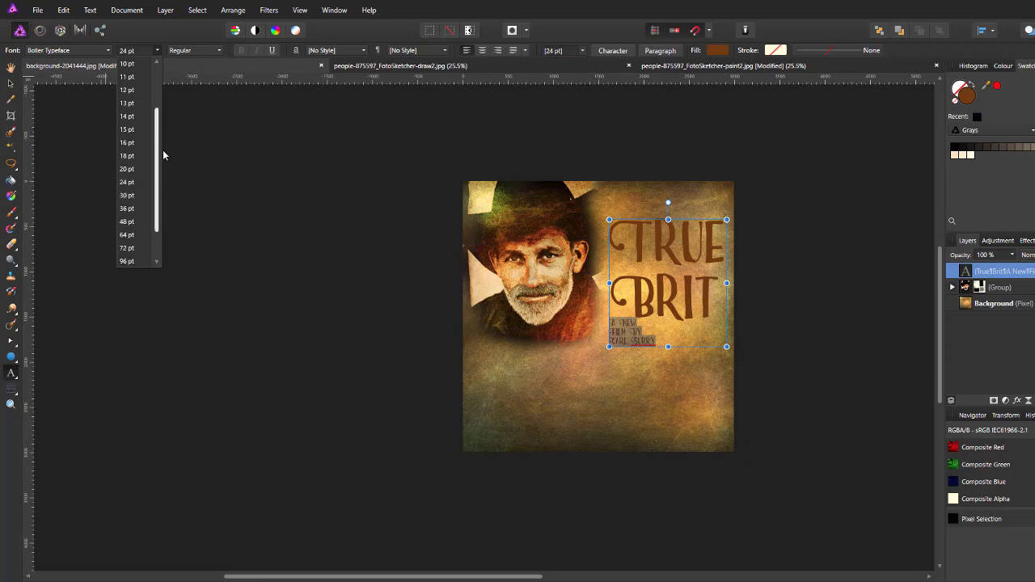
click(127, 227)
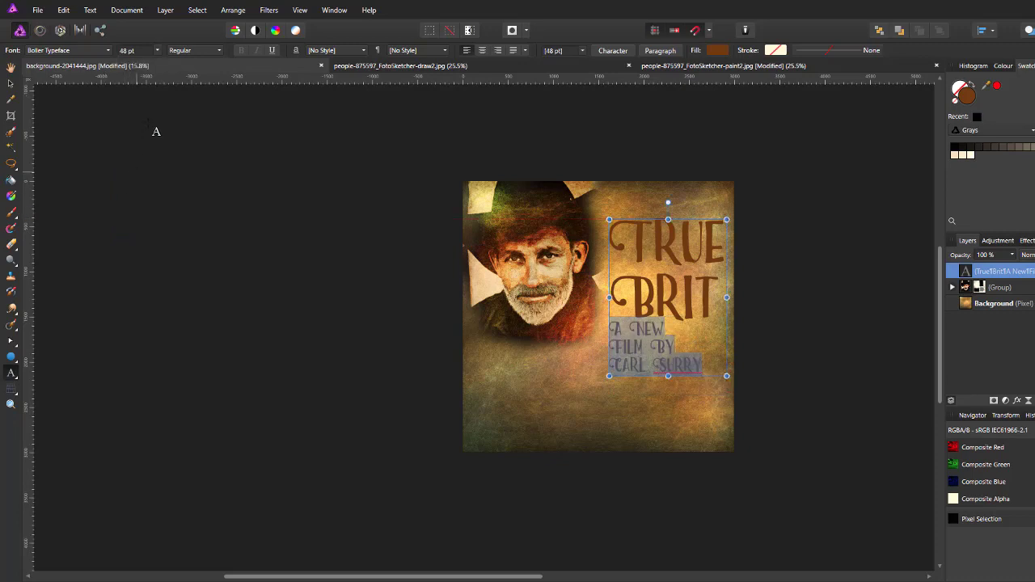
click(483, 50)
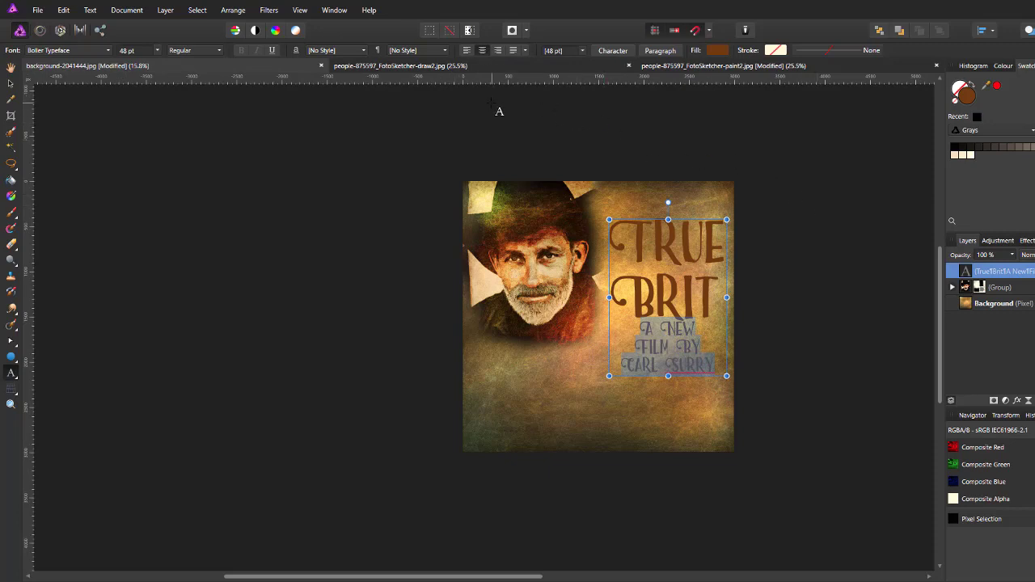
key(ctrl+0)
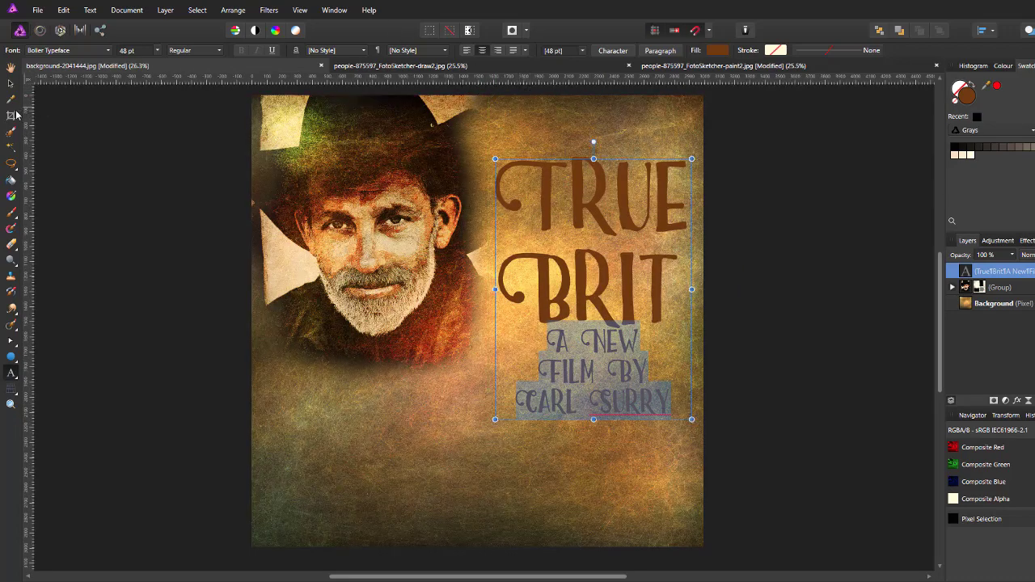
Step: Nudge the poster text frame about 50 pixels upward with the Move tool, then select the Background layer
click(11, 84)
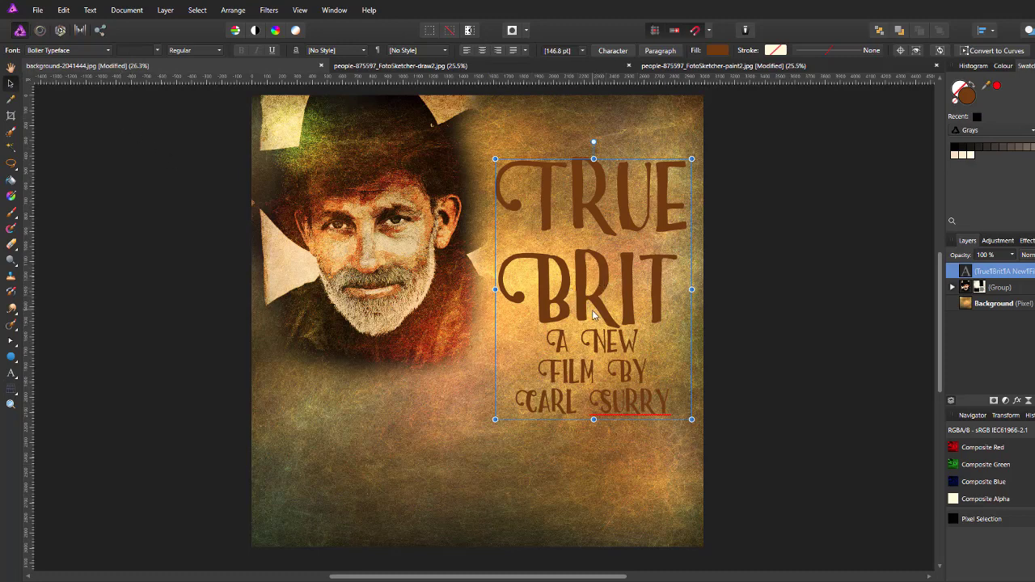
drag(596, 314, 595, 275)
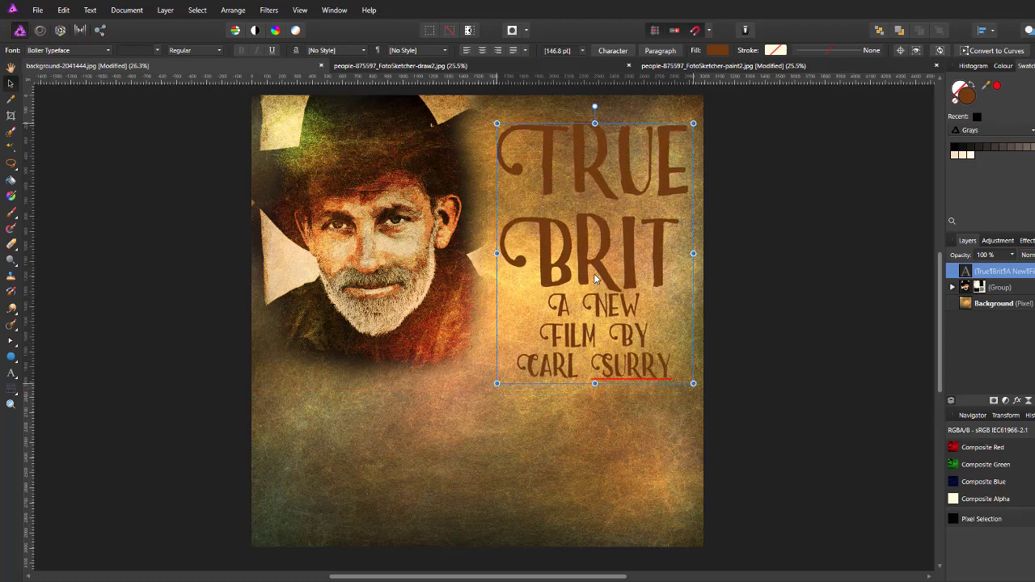
click(652, 441)
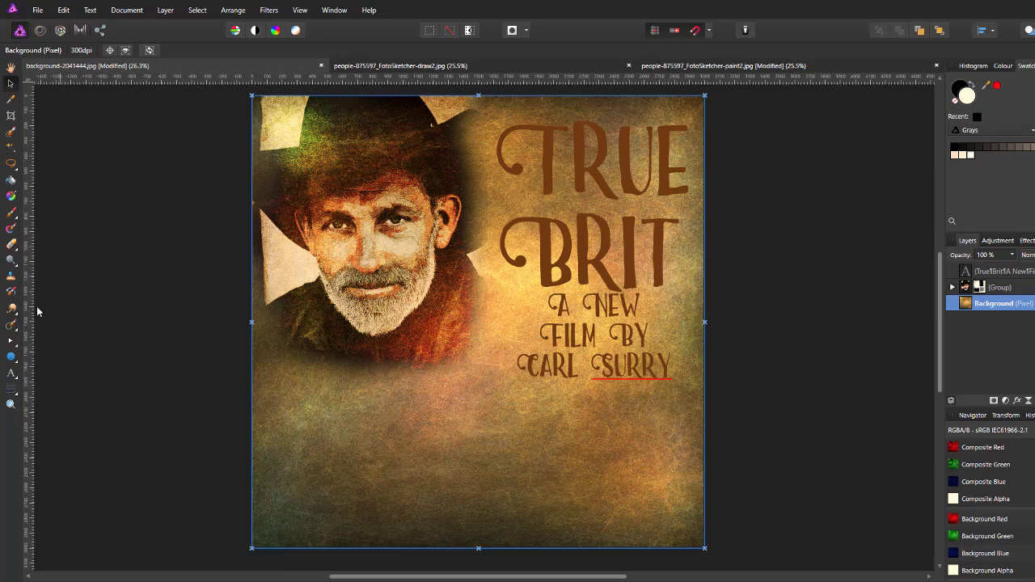
Step: Set up white (FFFFFF) SteelTongs artistic text and drag a new text frame at the poster's lower left
click(11, 373)
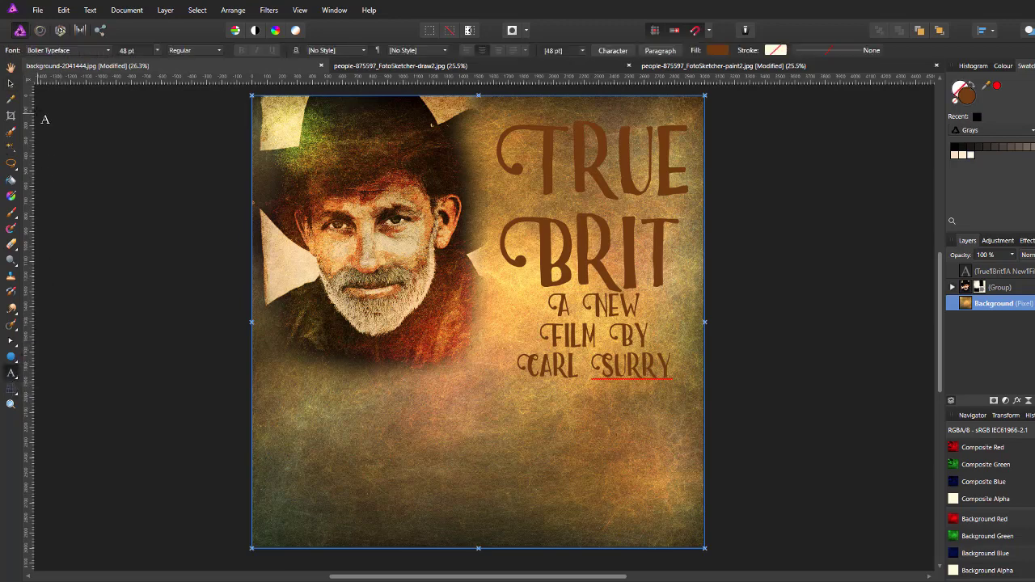
click(108, 51)
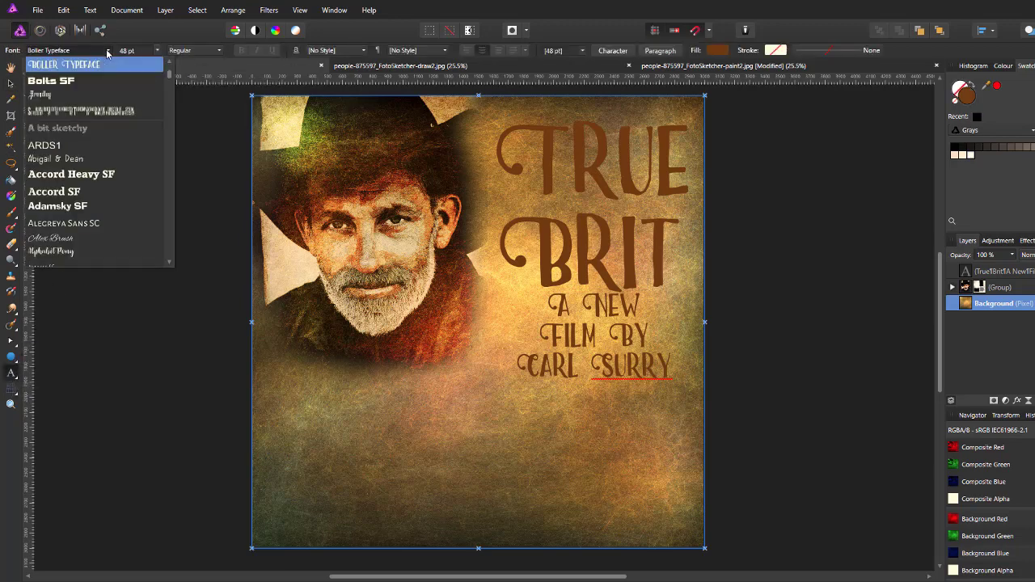
click(91, 110)
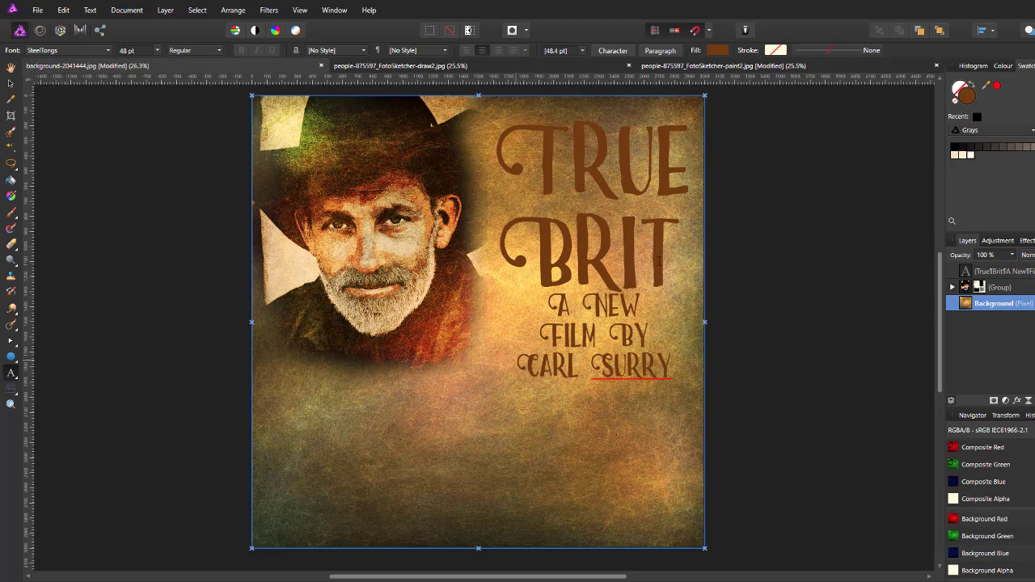
click(716, 50)
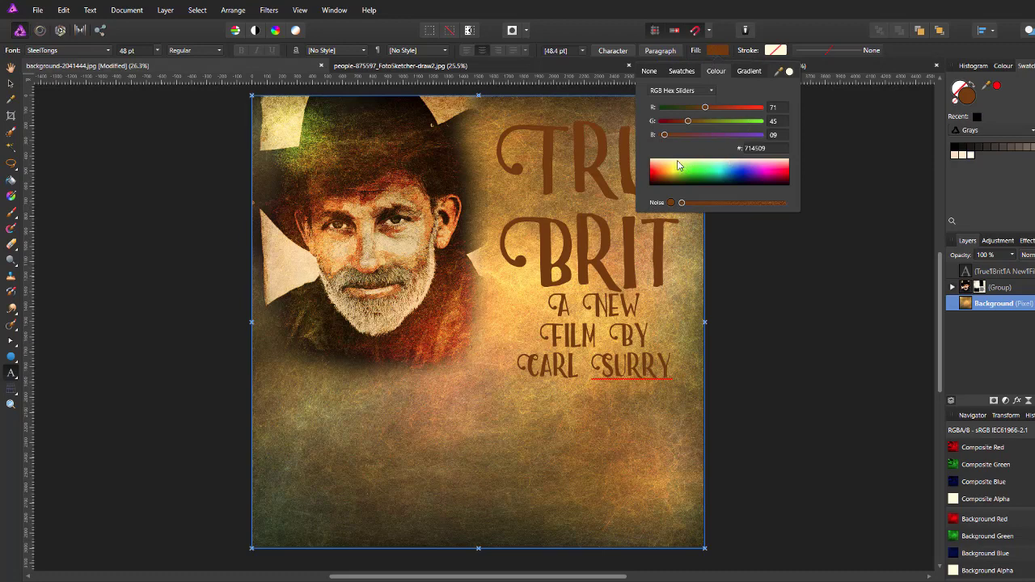
drag(678, 166, 651, 162)
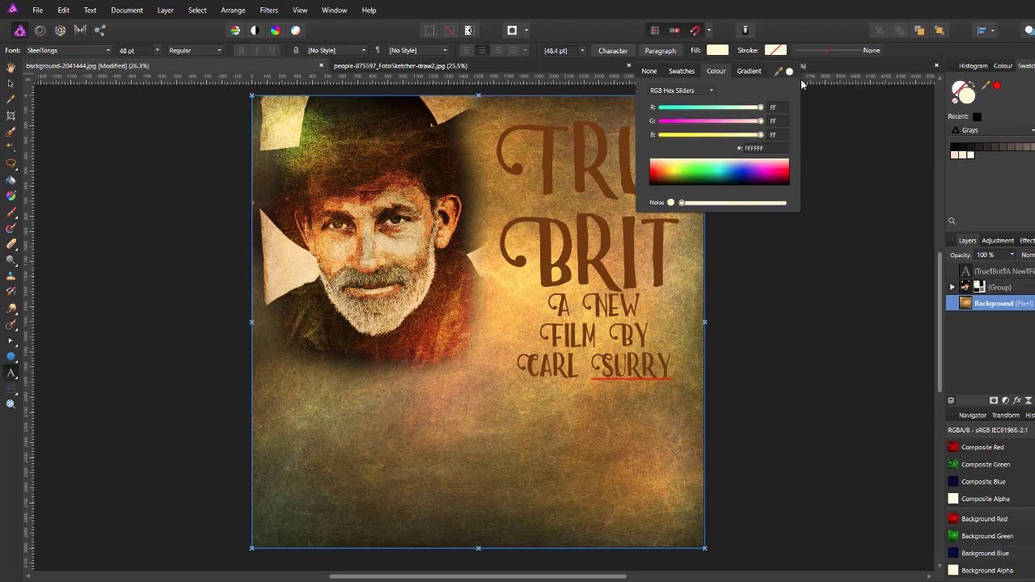
click(911, 50)
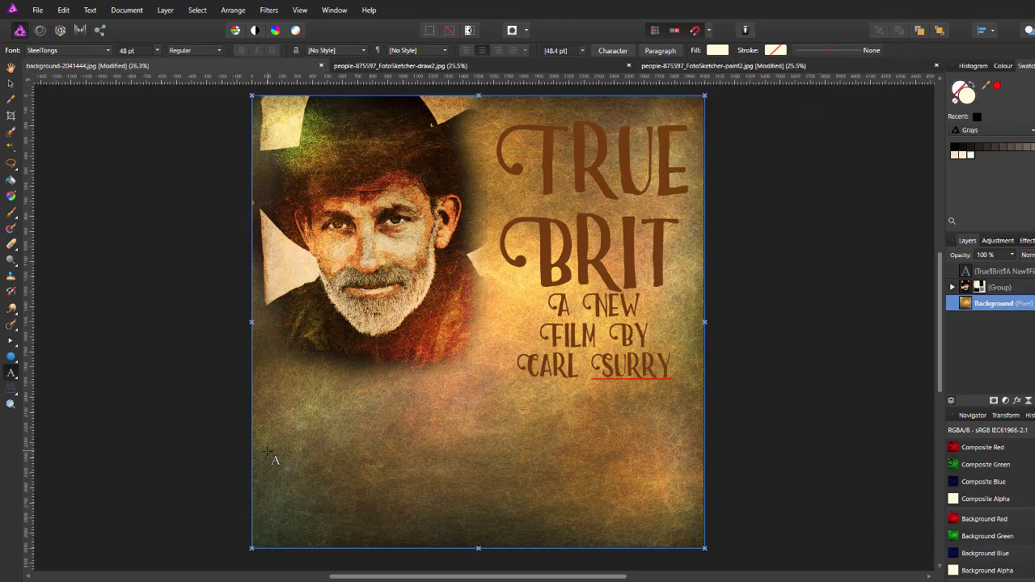
drag(267, 451, 304, 501)
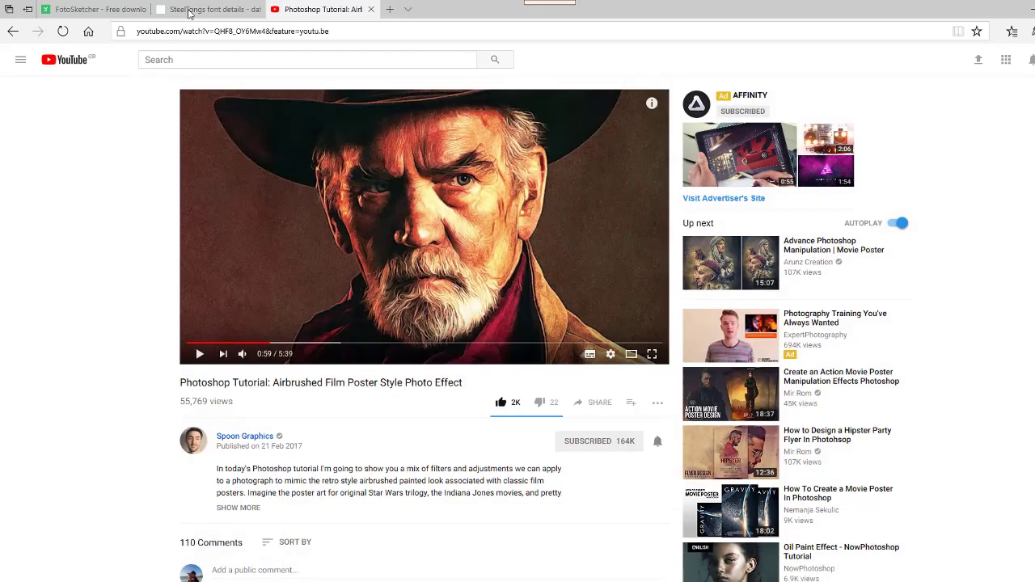
Step: Bring up the SteelTongs font details page with its character map in the browser
click(192, 13)
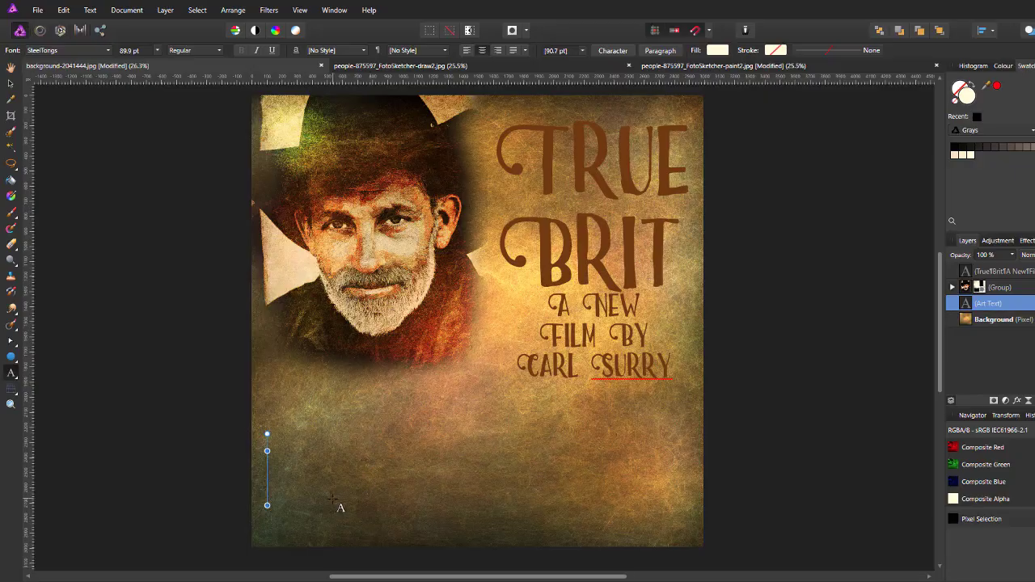
Step: Paste the 'BASED ON THE NOVEL BY' glyph, move it fully onto the poster, and place the cursor after it
text(BASED ON THE NOVEL BY)
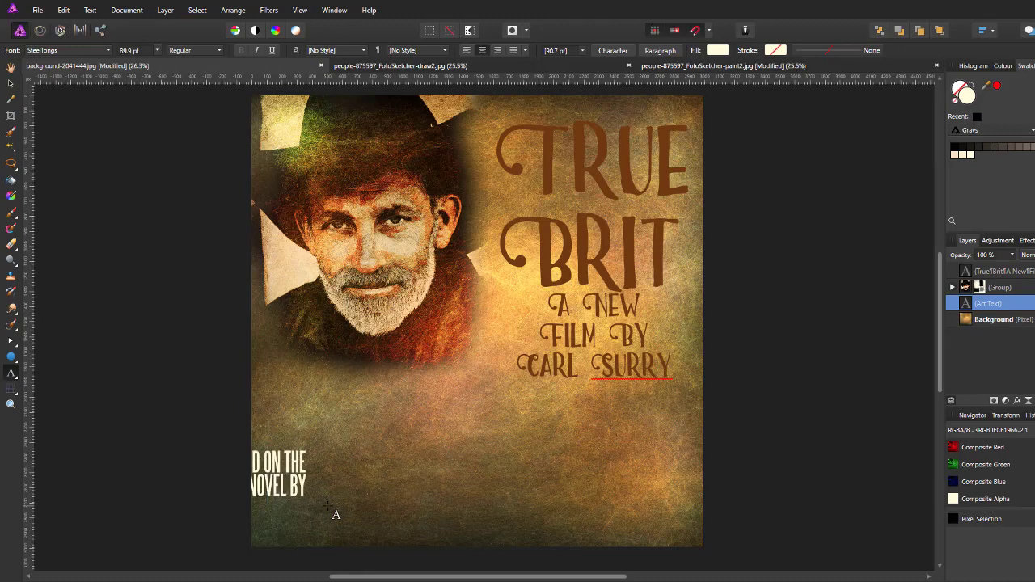
key(Escape)
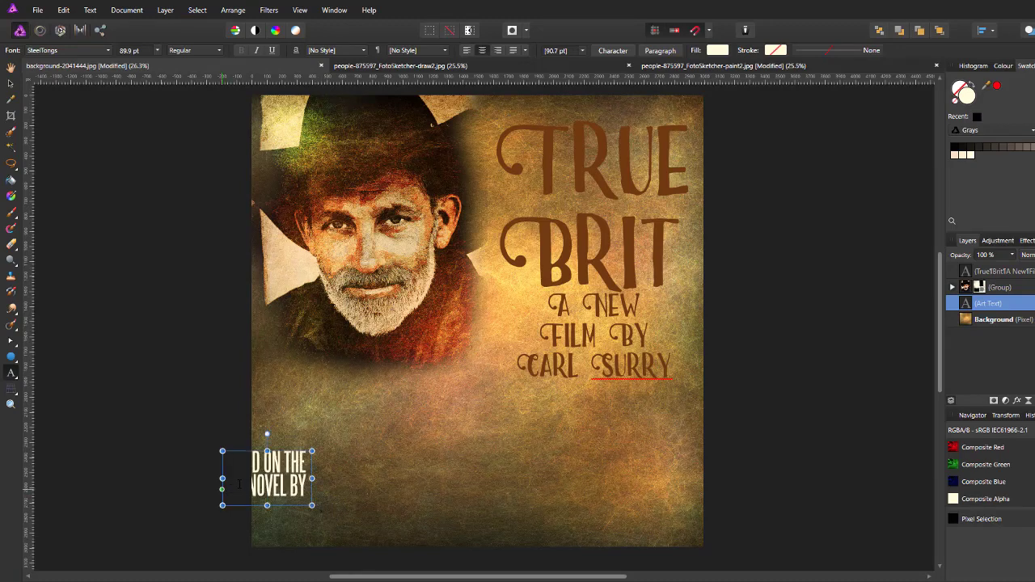
click(11, 83)
drag(278, 484, 315, 477)
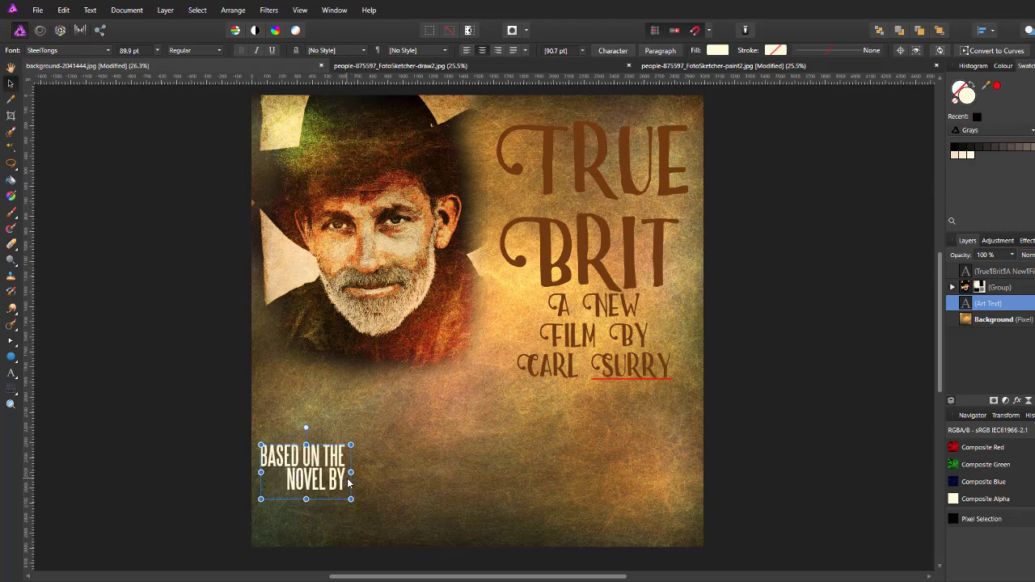
click(10, 373)
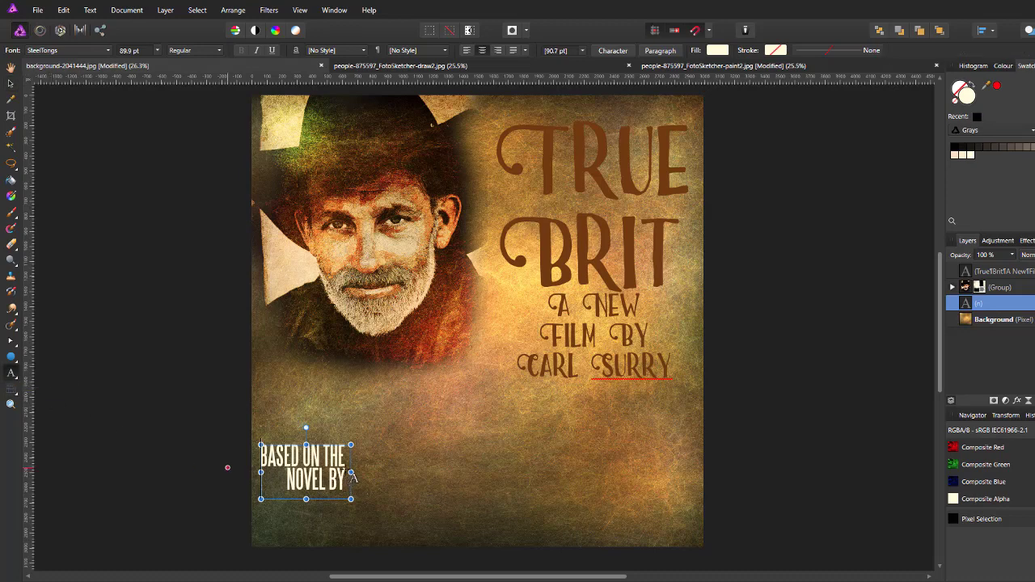
click(345, 479)
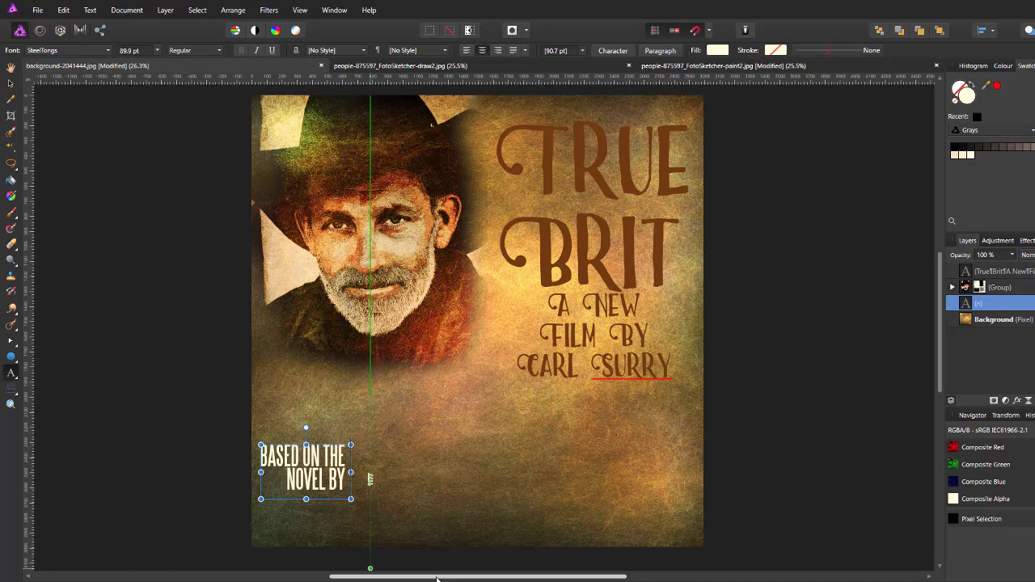
Step: Continue the credit line with a name, the pasted DIRECTED BY glyph, and the name again
key(Return)
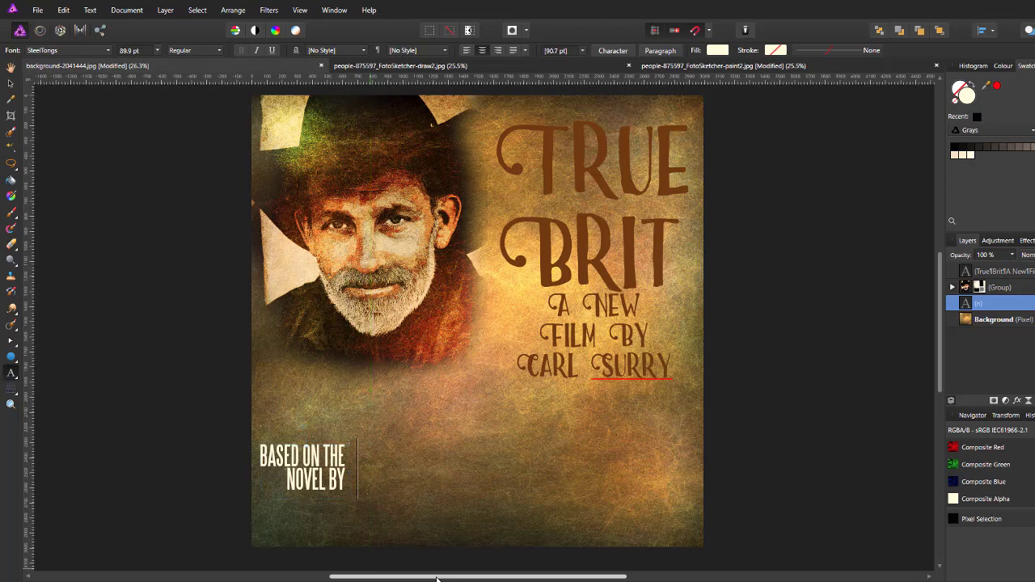
text(CA)
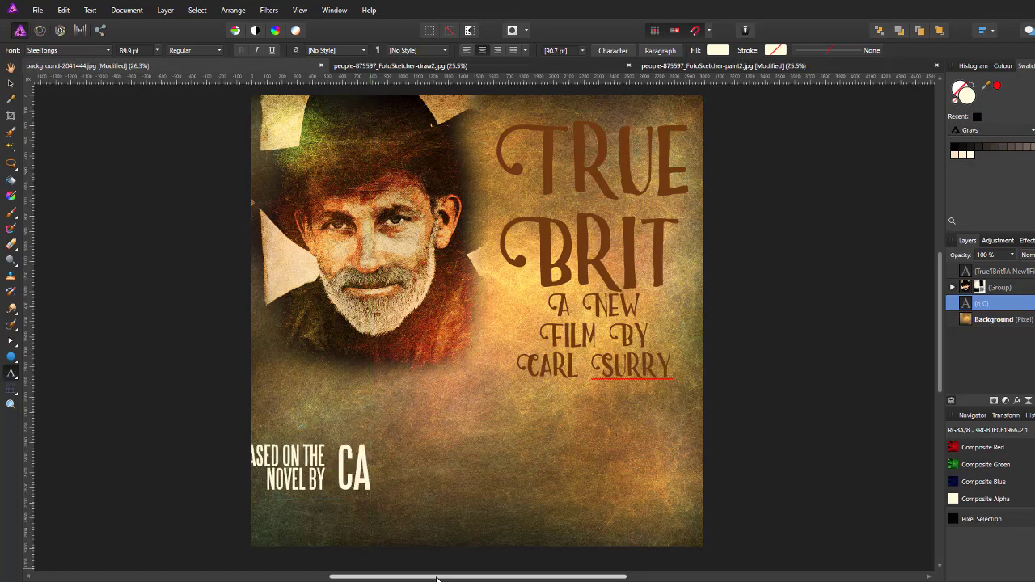
text(RL)
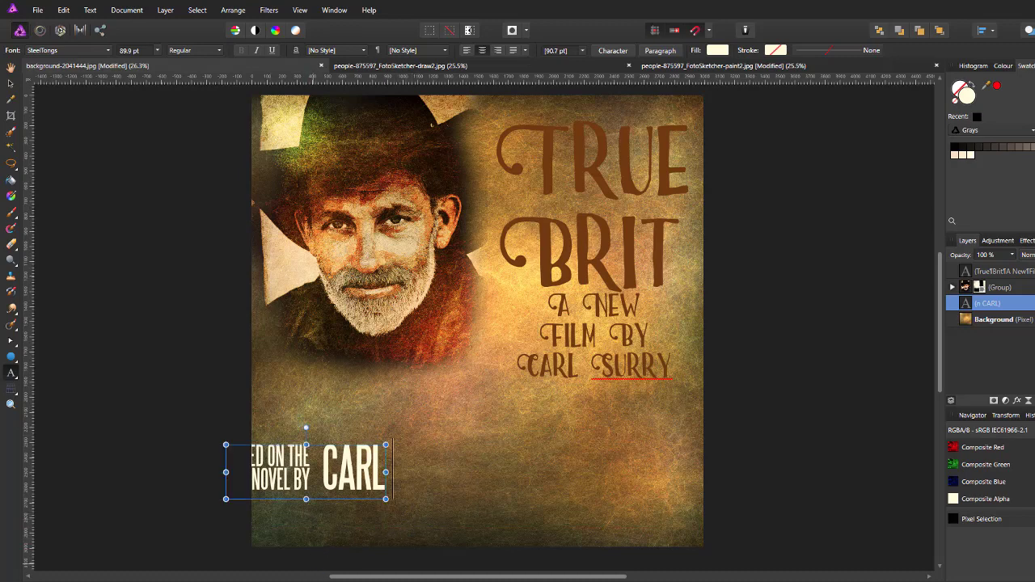
key(alt+Tab)
text(DIRECTED BY)
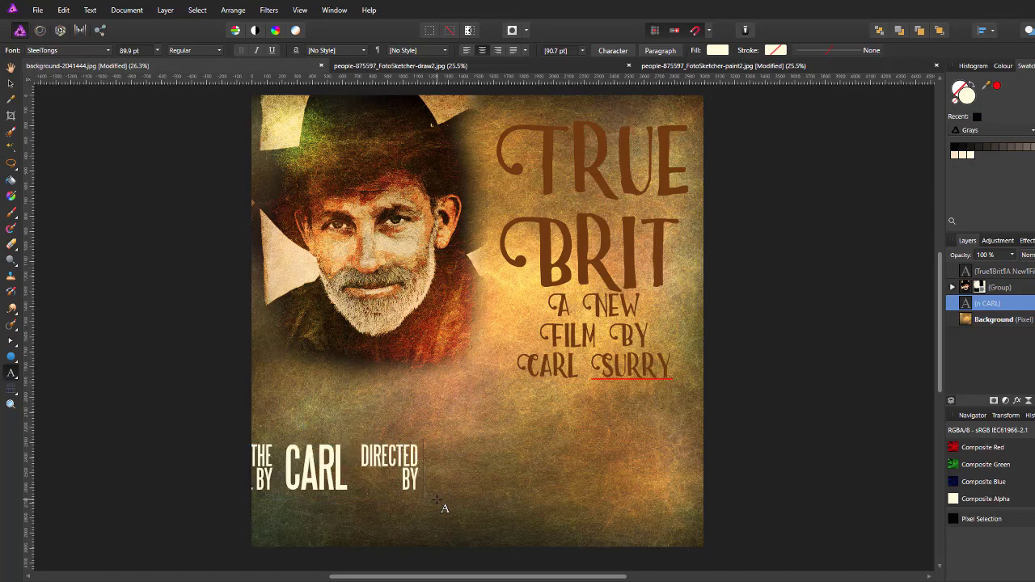
text(CARL)
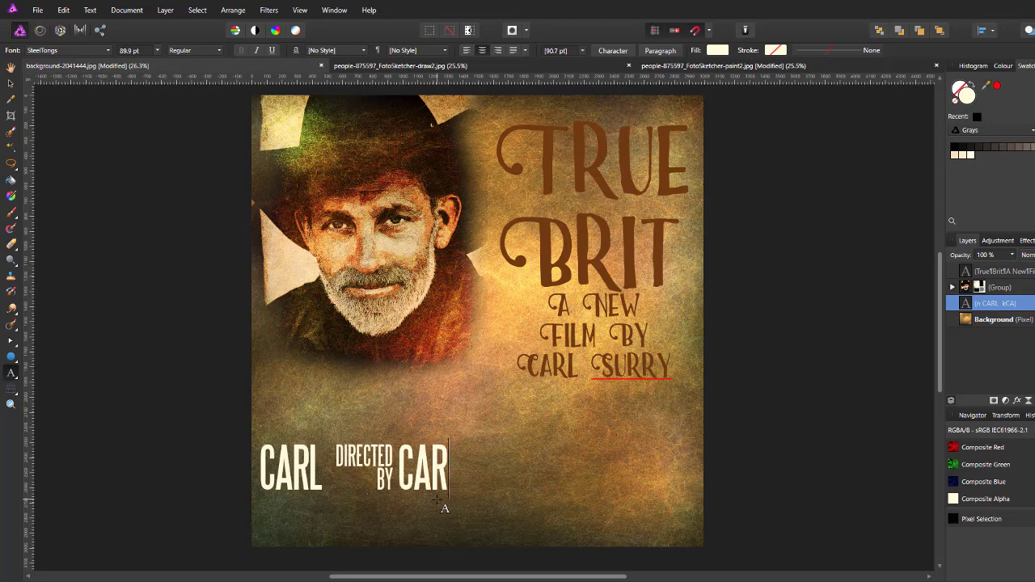
key(Escape)
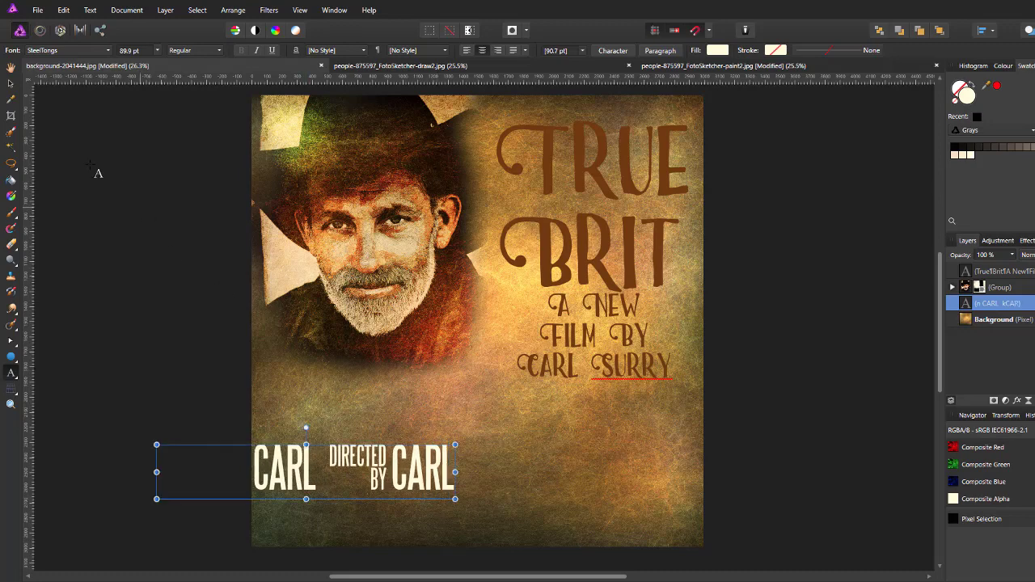
click(13, 89)
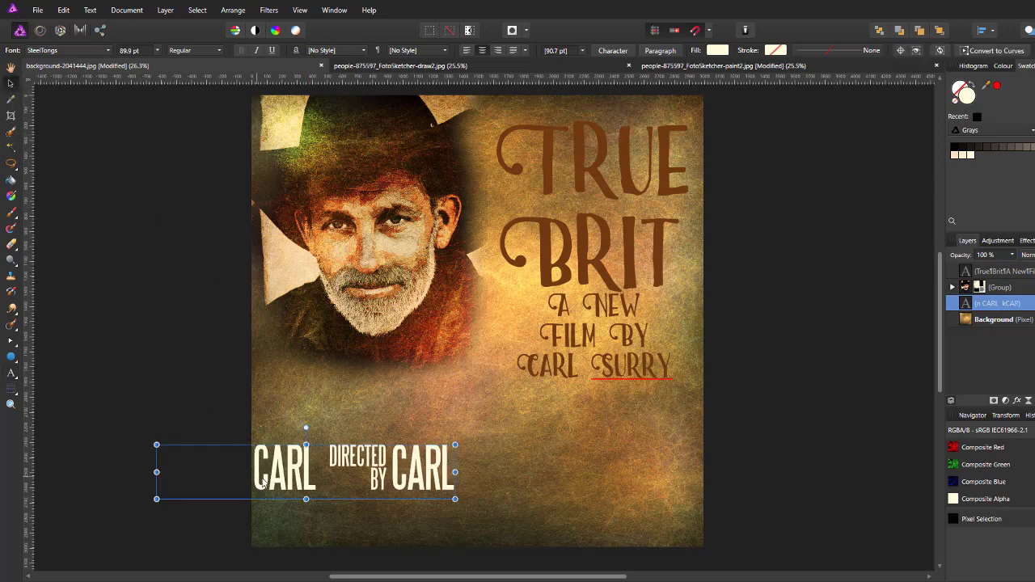
Step: Move the credit line onto the poster, scale it to fit the bottom, and type the EXECUTIVE PRODUCER glyph
drag(275, 483, 390, 482)
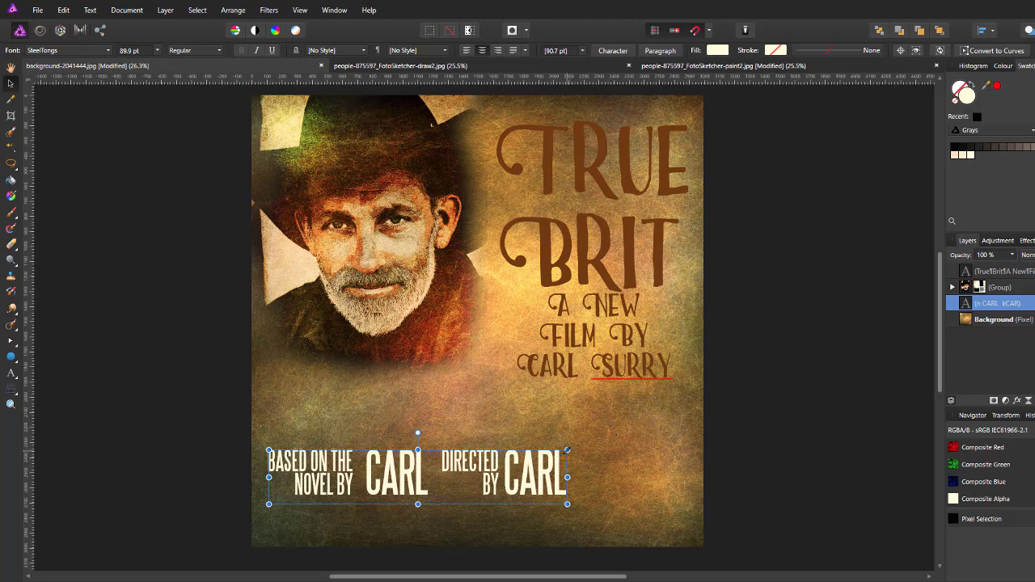
drag(567, 450, 393, 508)
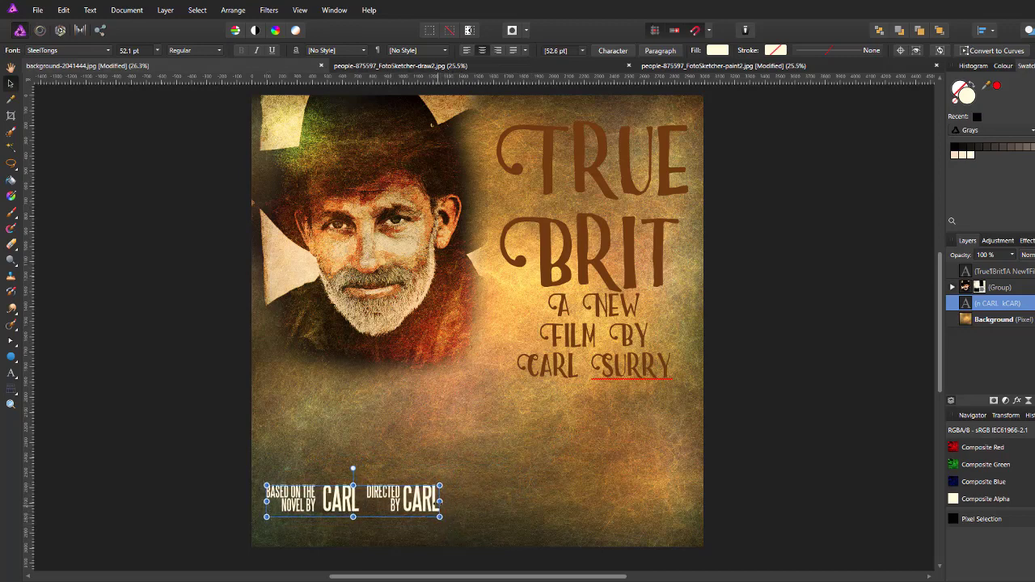
click(13, 377)
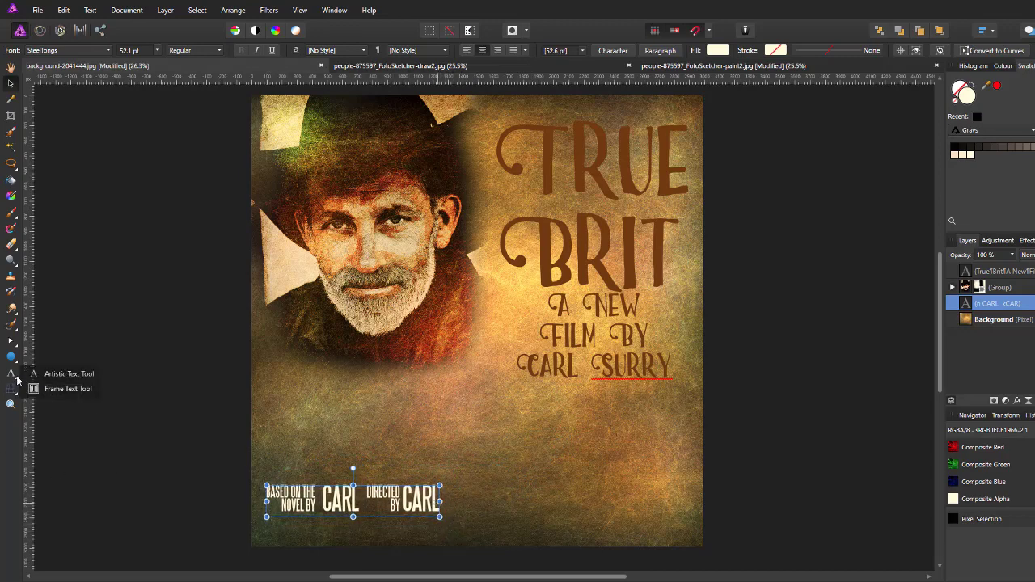
click(64, 373)
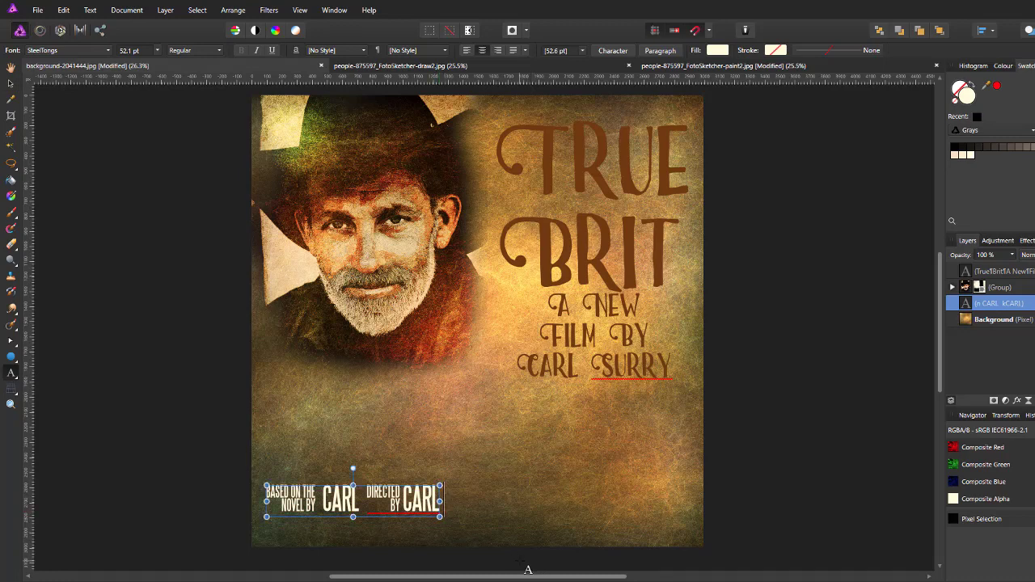
text(l)
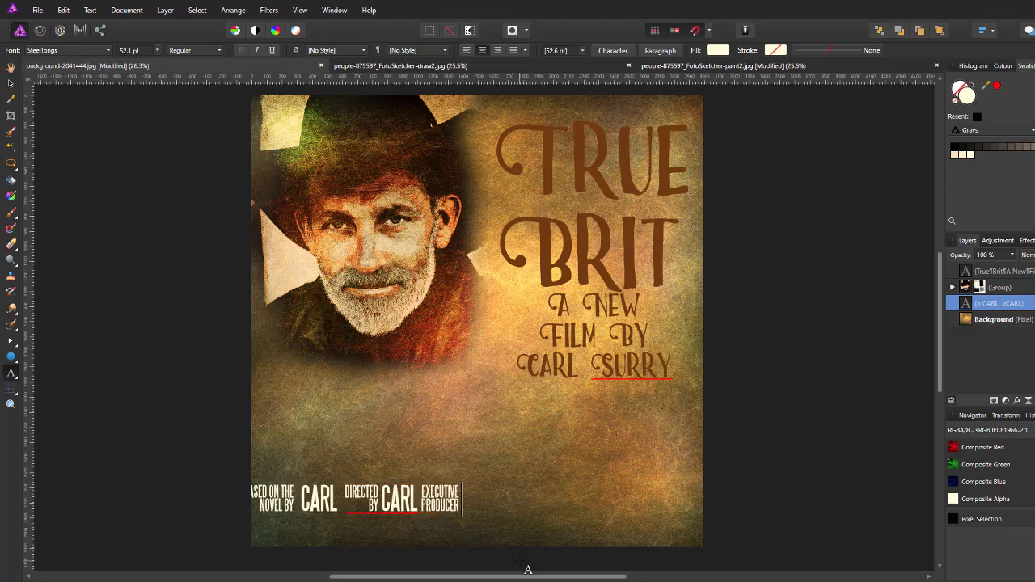
Step: Add a name after EXECUTIVE PRODUCER, trim unwanted credits, then append the WRITTEN BY glyph and a final name
text(Carl)
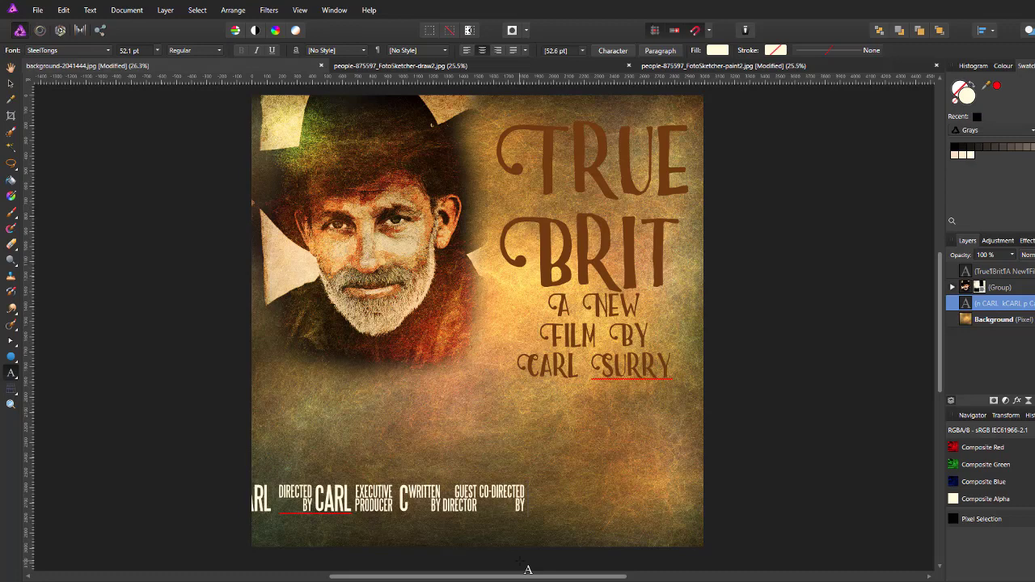
key(BackSpace)
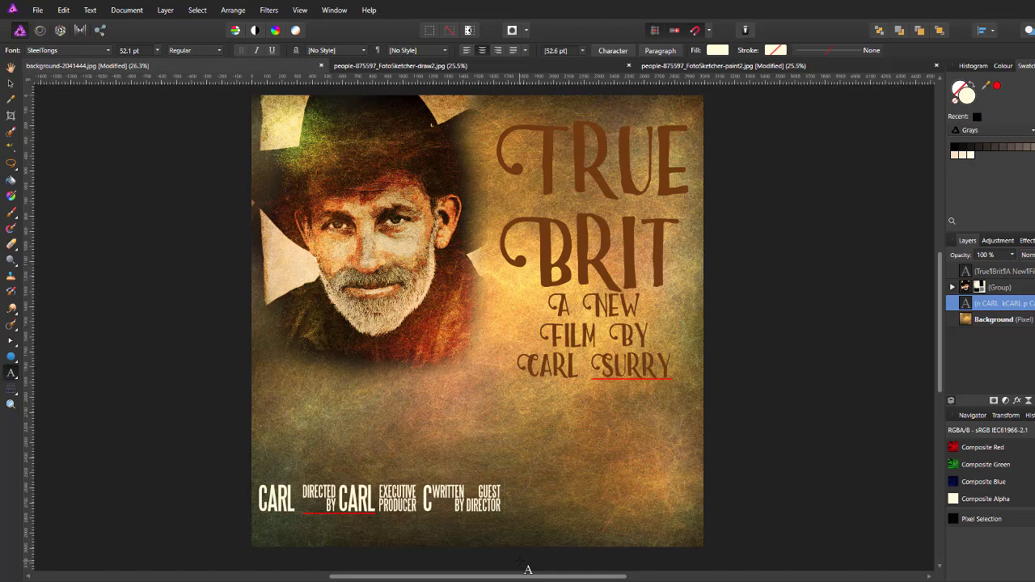
key(BackSpace)
key(BackSpace)
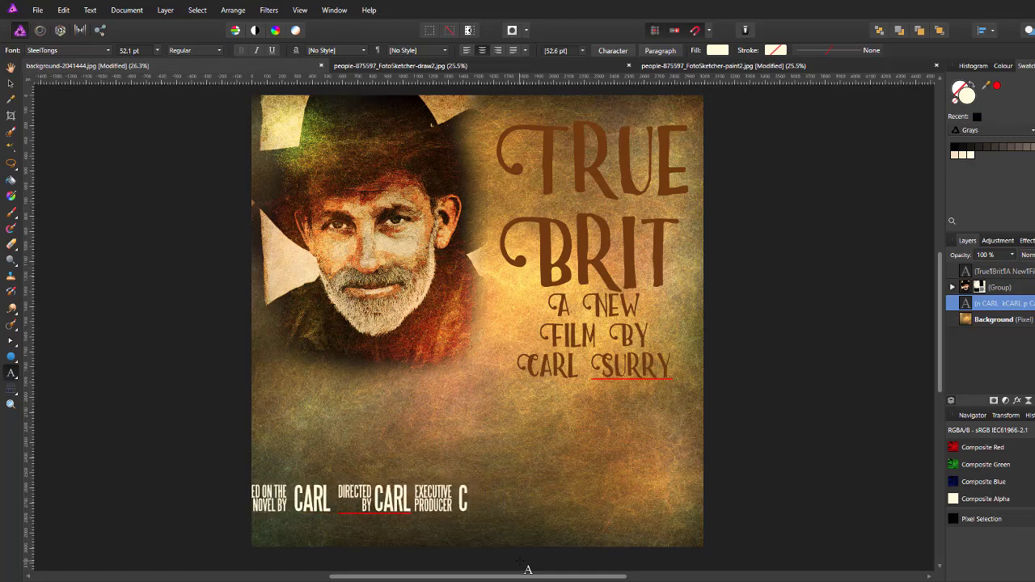
text(ARL)
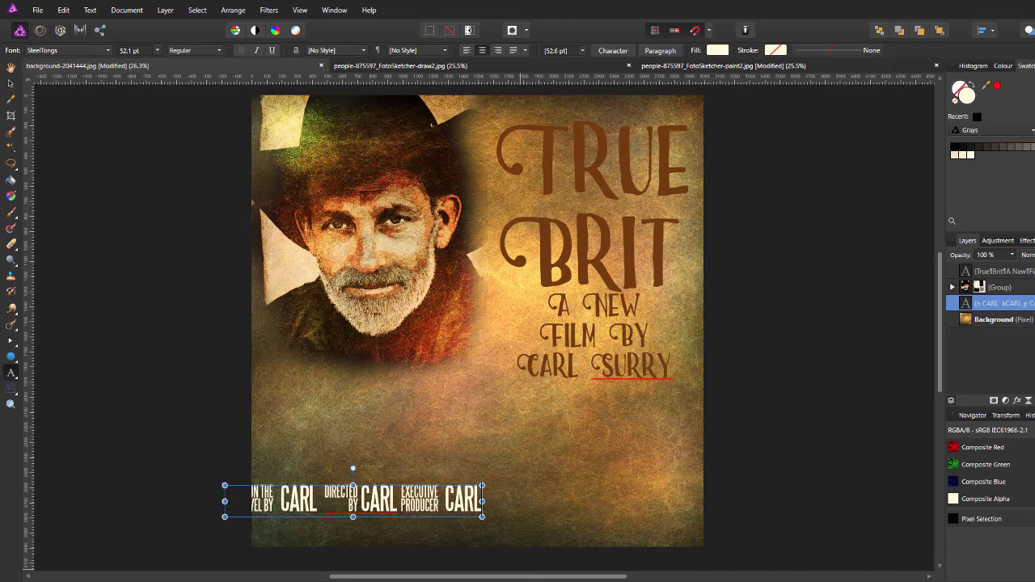
text(CO-DIRECTED BY)
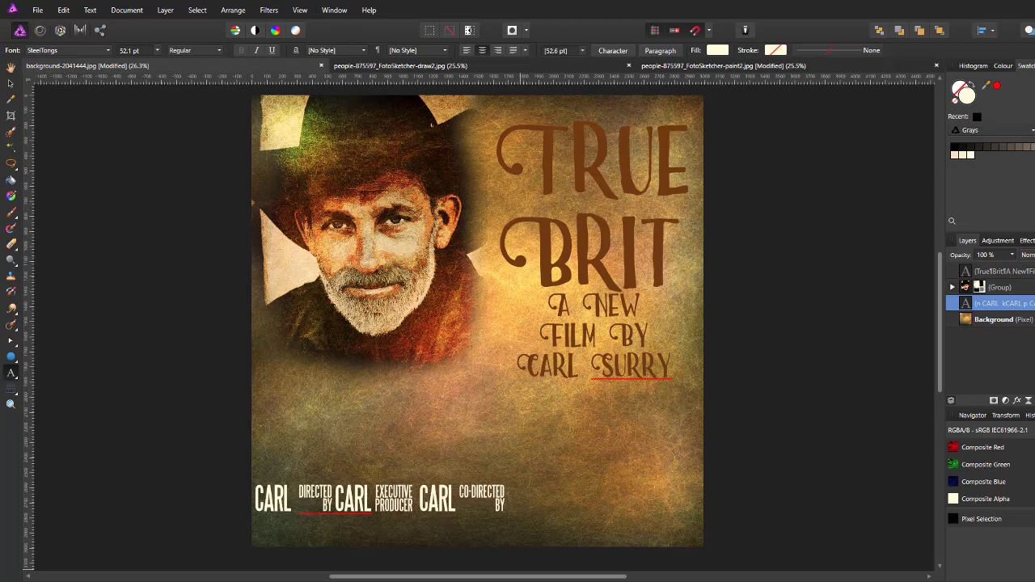
key(ctrl+z)
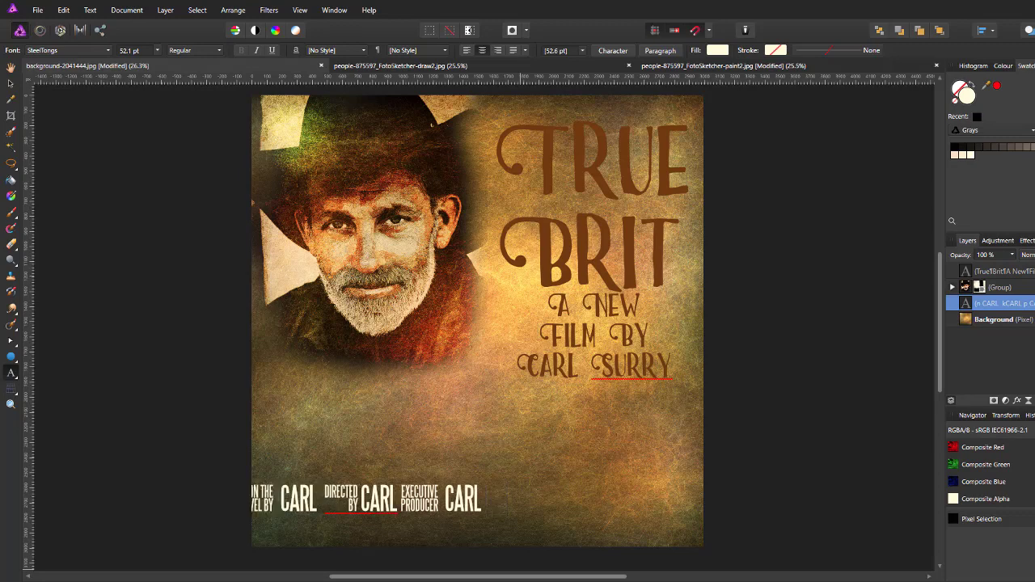
text(WRITTEN BY)
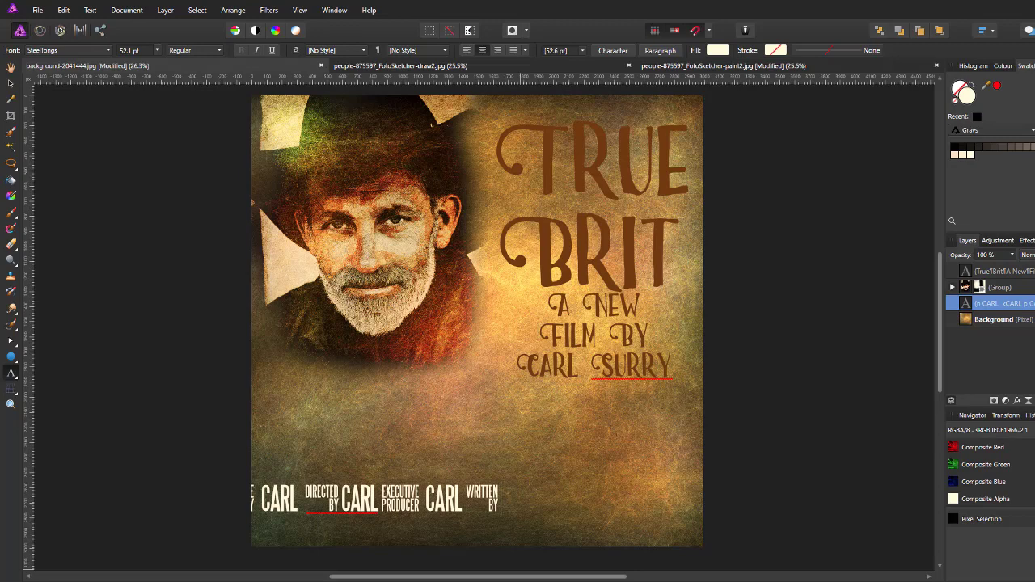
text(CARL)
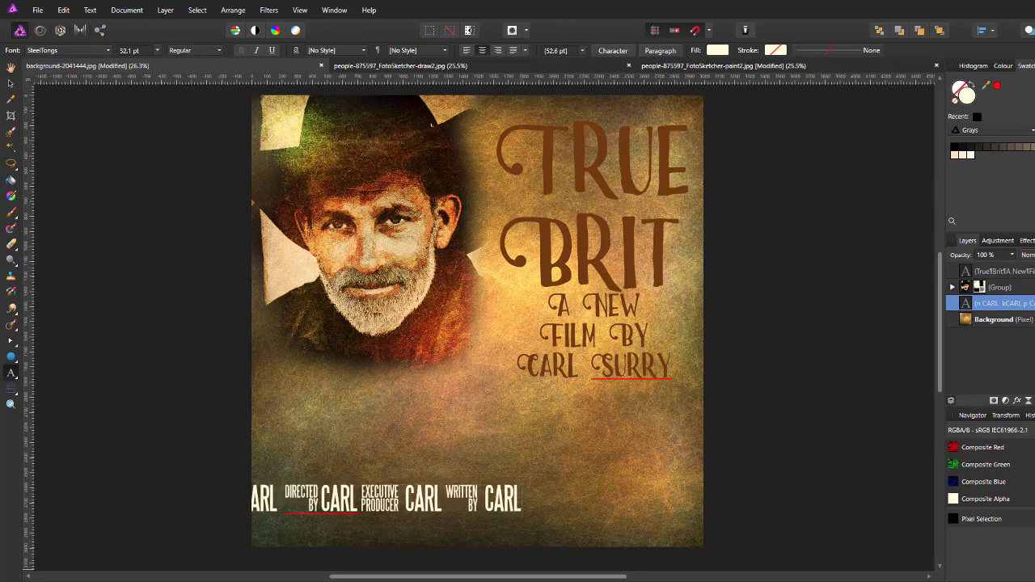
key(Escape)
click(10, 84)
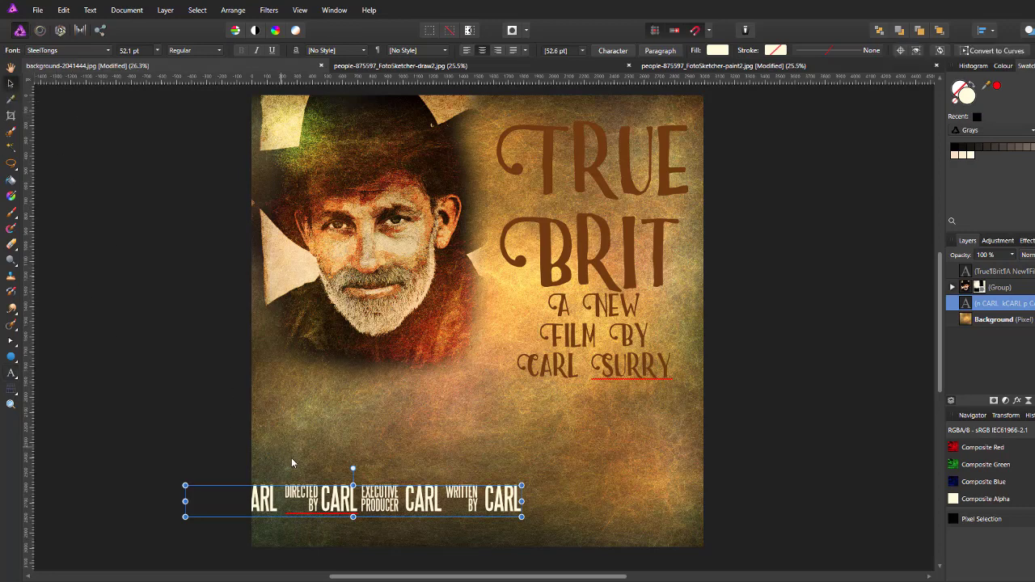
Step: Centre the credit line along the poster's bottom edge, then select the TRUE BRIT title layer
drag(353, 503, 478, 517)
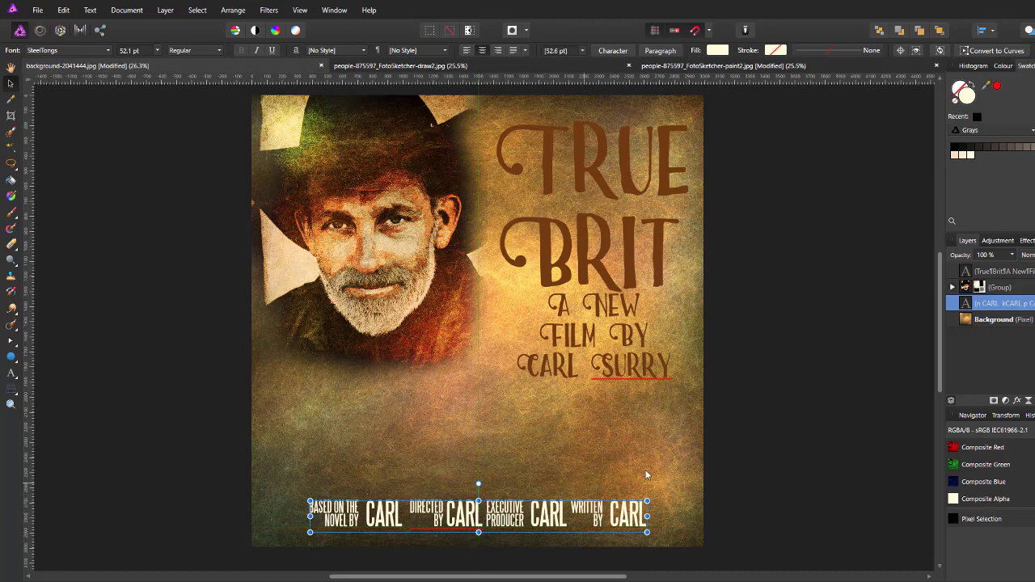
click(771, 451)
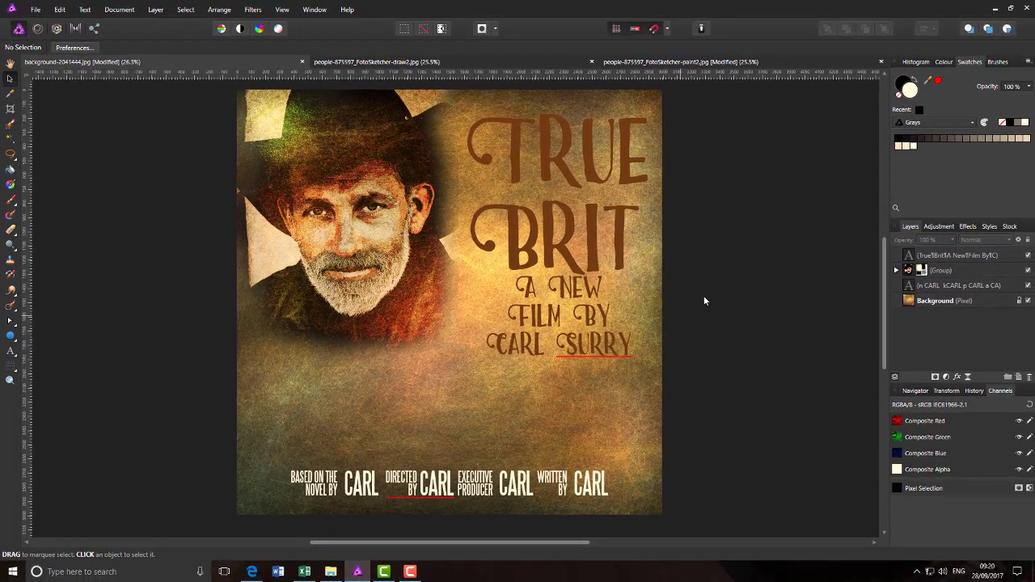
click(971, 255)
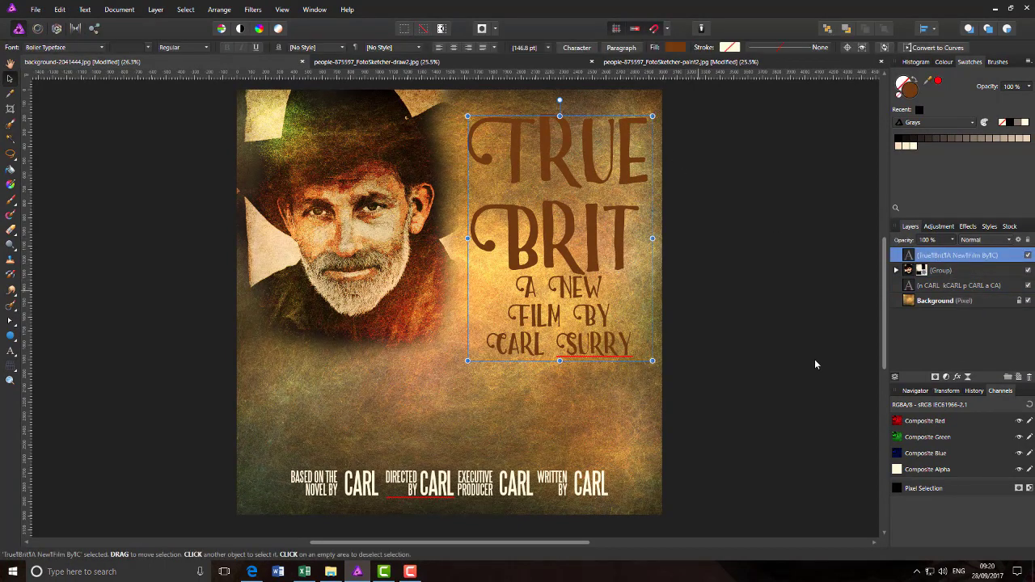
Step: Add a black outside Outline layer effect with 3.2 px radius to the TRUE BRIT title
click(958, 378)
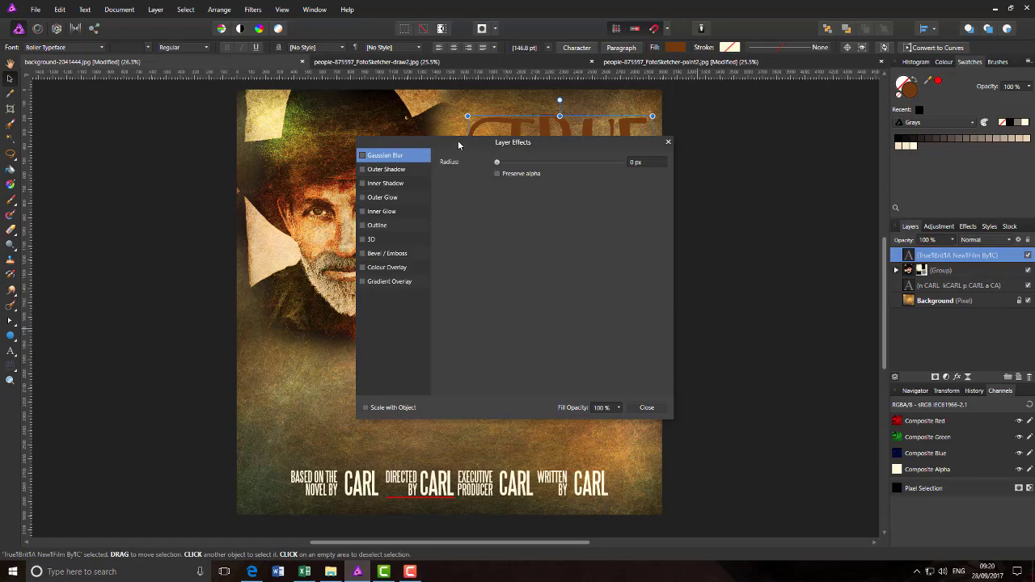
drag(458, 146, 761, 119)
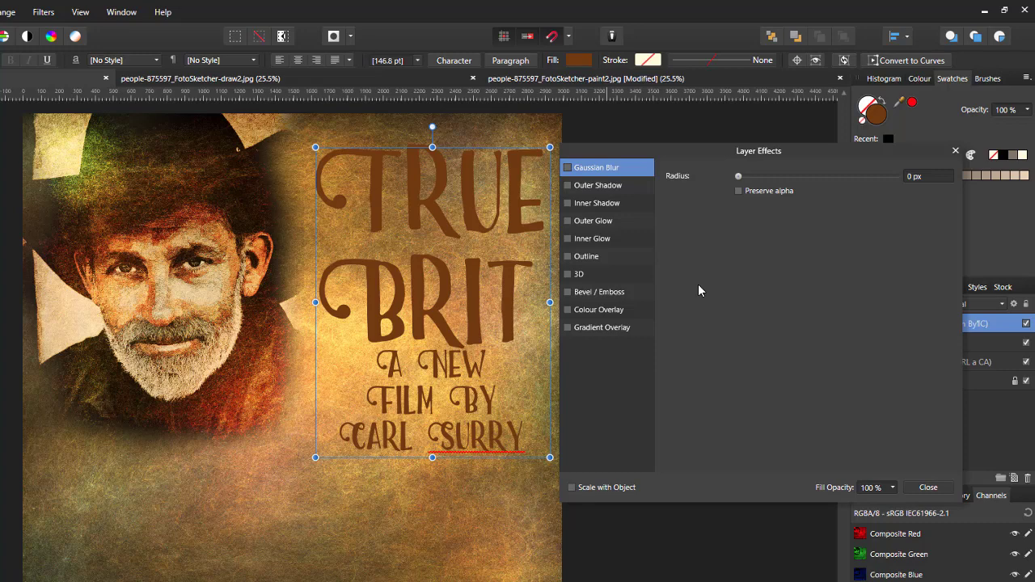
click(568, 257)
click(592, 260)
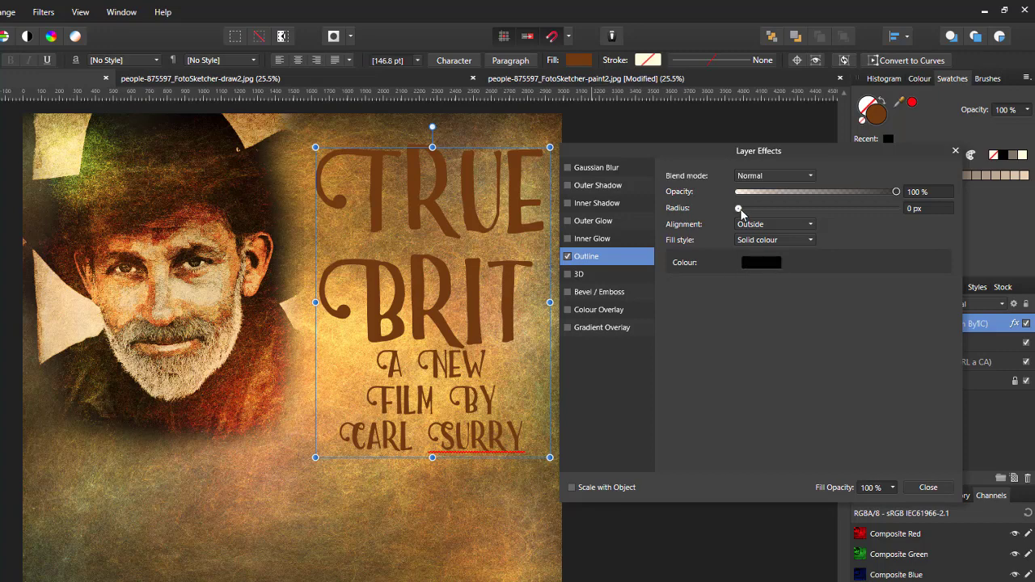
drag(740, 210, 782, 208)
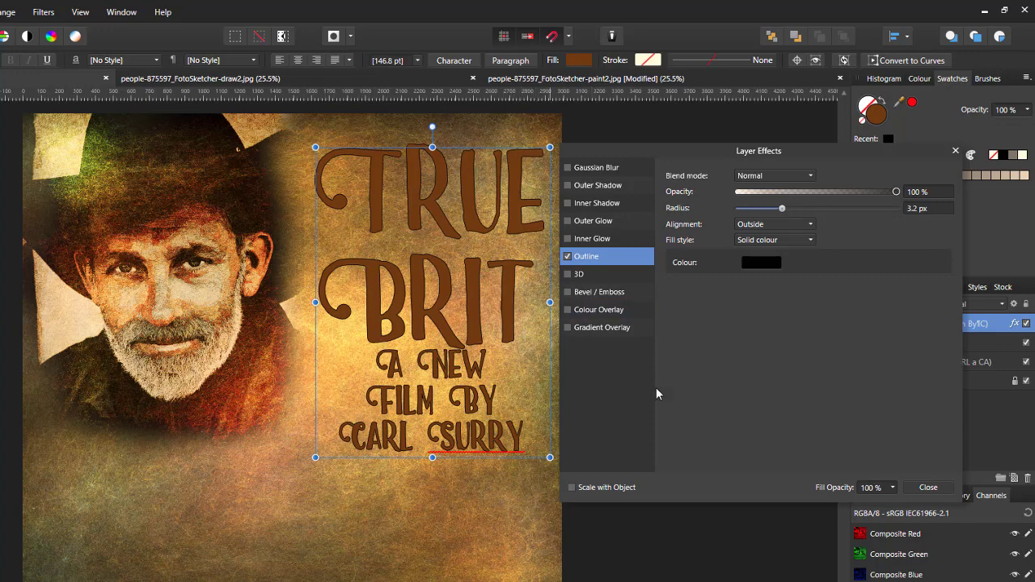
Step: Enable the title's 3D effect at 5 px radius and a Multiply Outer Shadow
click(568, 276)
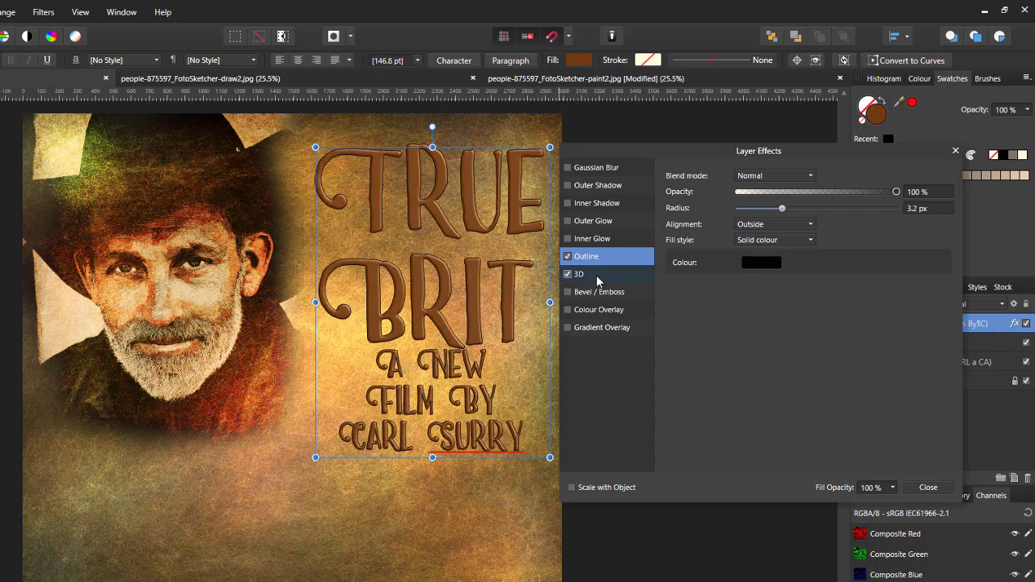
click(596, 275)
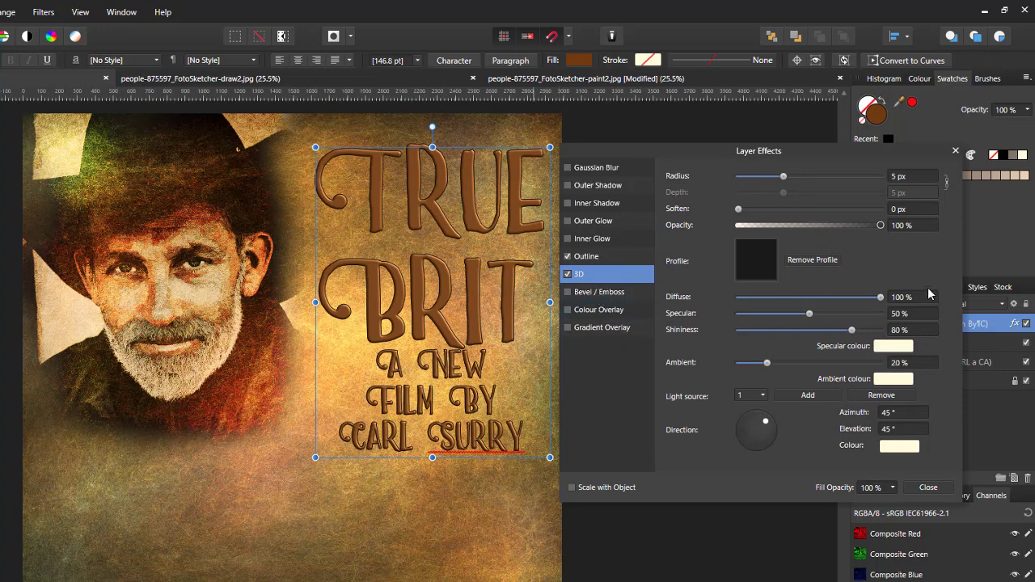
click(568, 186)
Step: Set the Outer Shadow to 100 px radius, 33 px offset and 50% intensity, then close Layer Effects
click(611, 191)
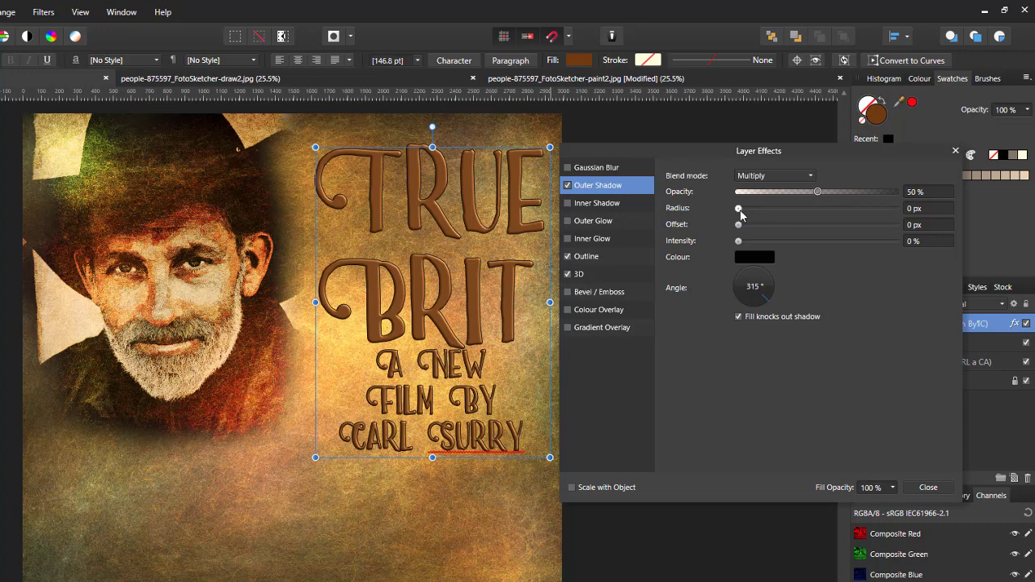
drag(741, 211, 896, 213)
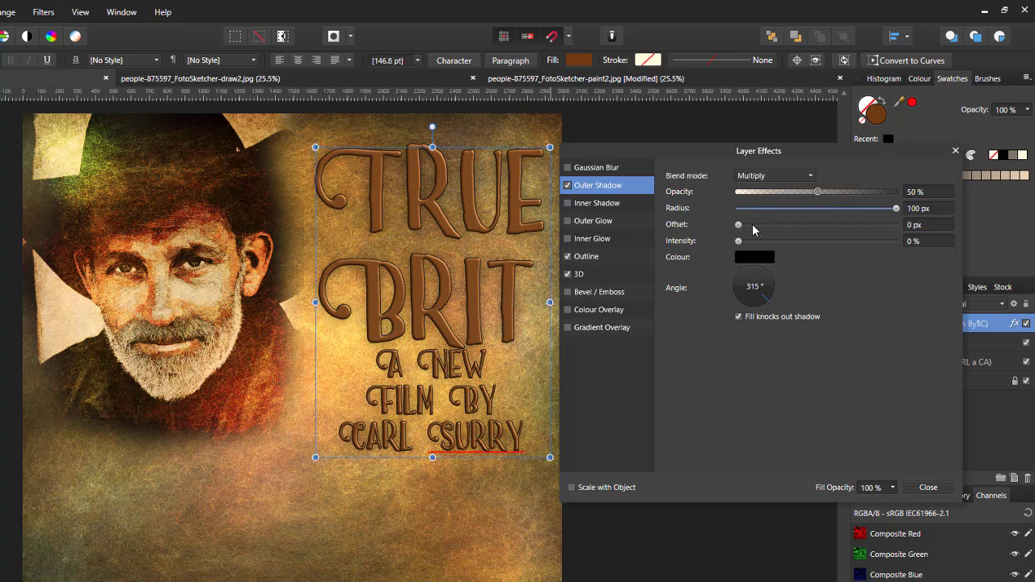
drag(738, 224, 847, 228)
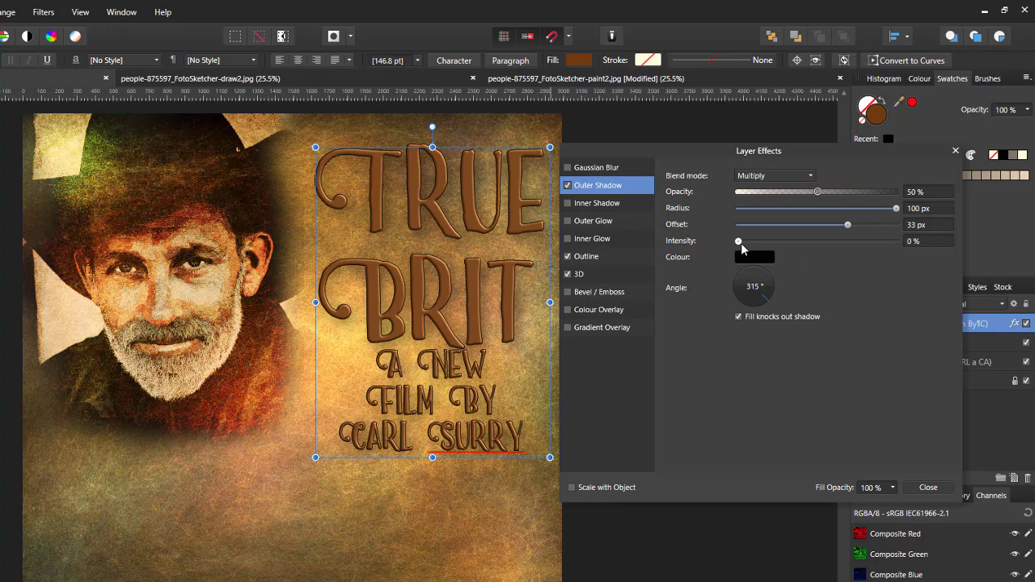
drag(741, 243, 812, 244)
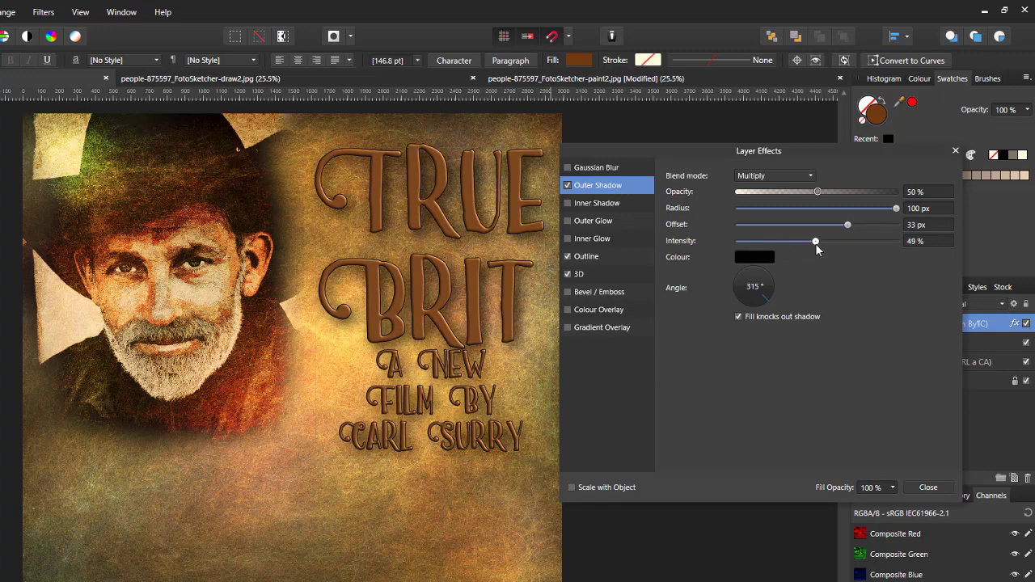
drag(816, 243, 818, 246)
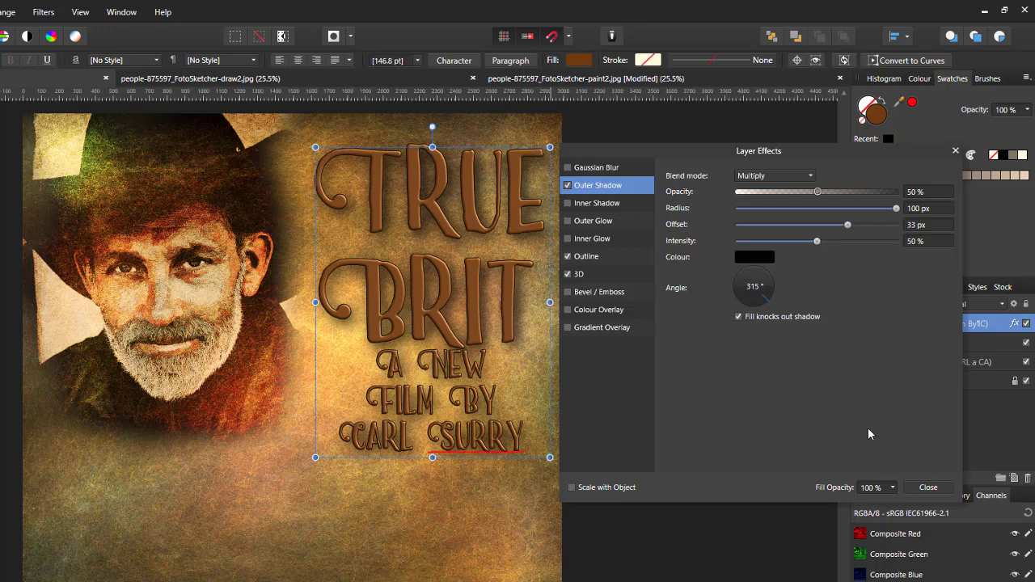
click(928, 487)
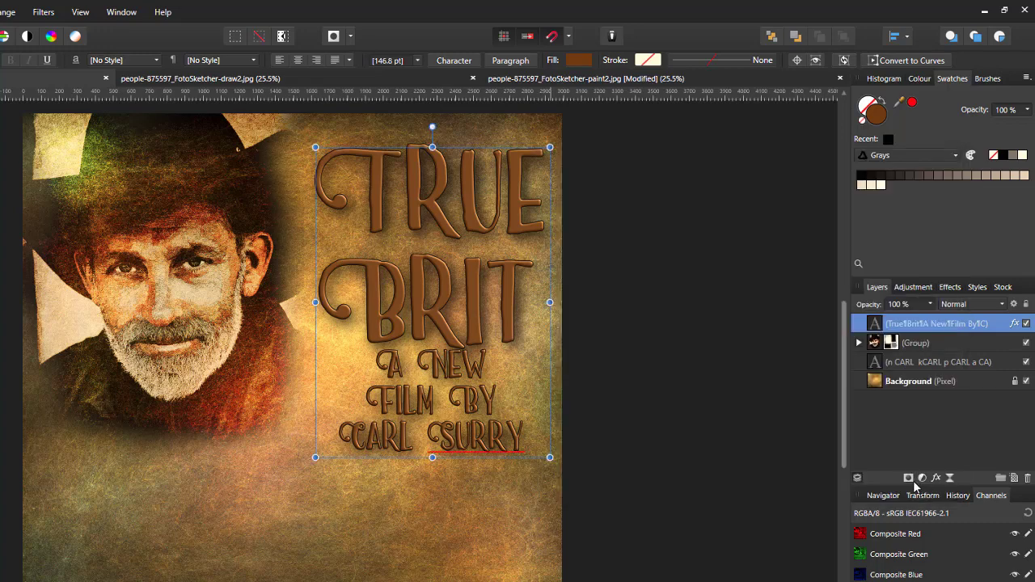